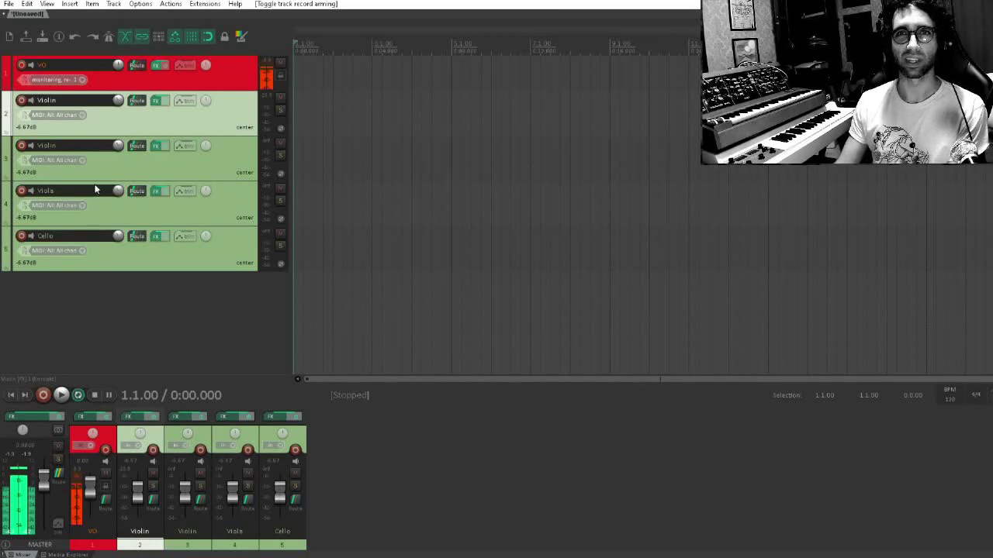
# Examine the first Violin track's Kontakt instrument and browse its installed libraries, closing the effects window when done
pyautogui.click(96, 259)
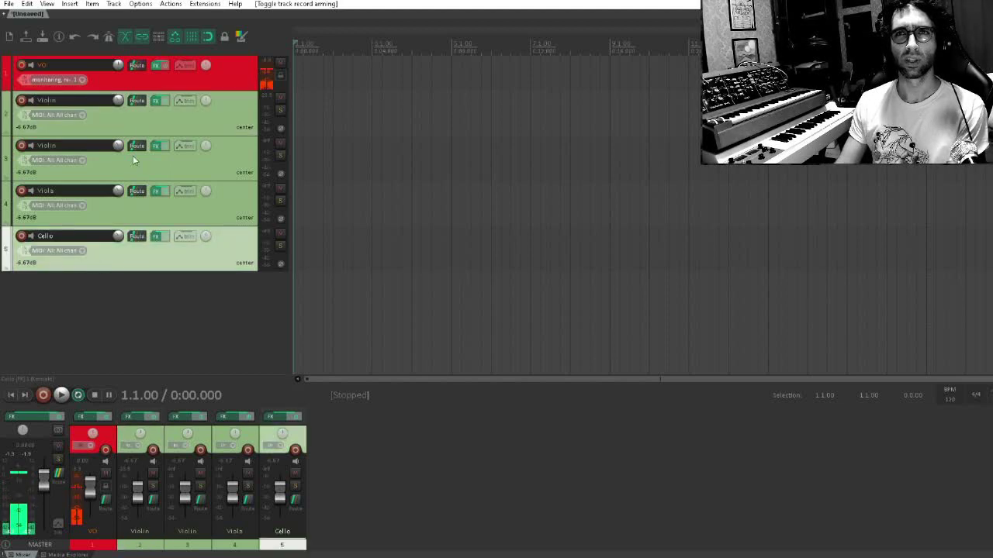
pyautogui.click(155, 100)
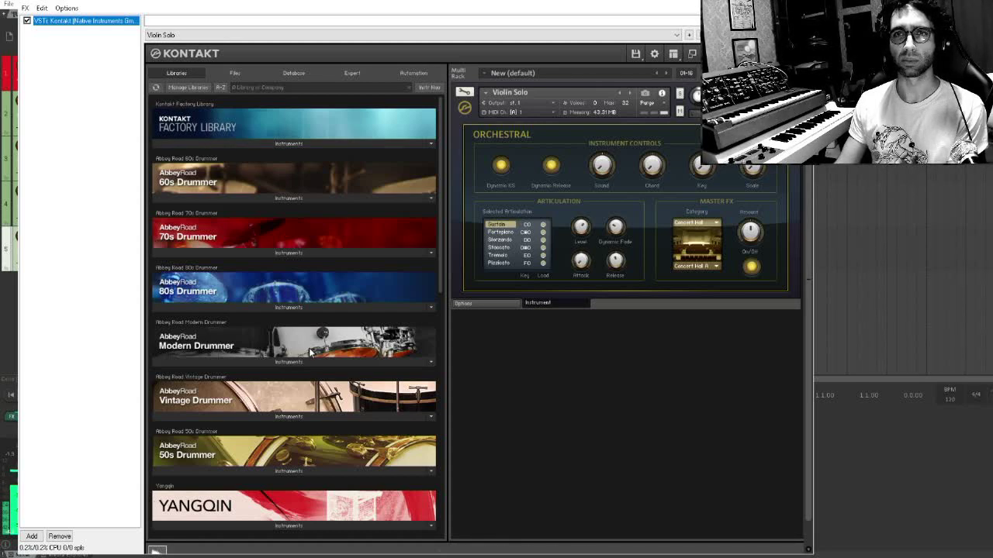
pyautogui.scroll(-5, 314, 353)
pyautogui.scroll(-5, 320, 367)
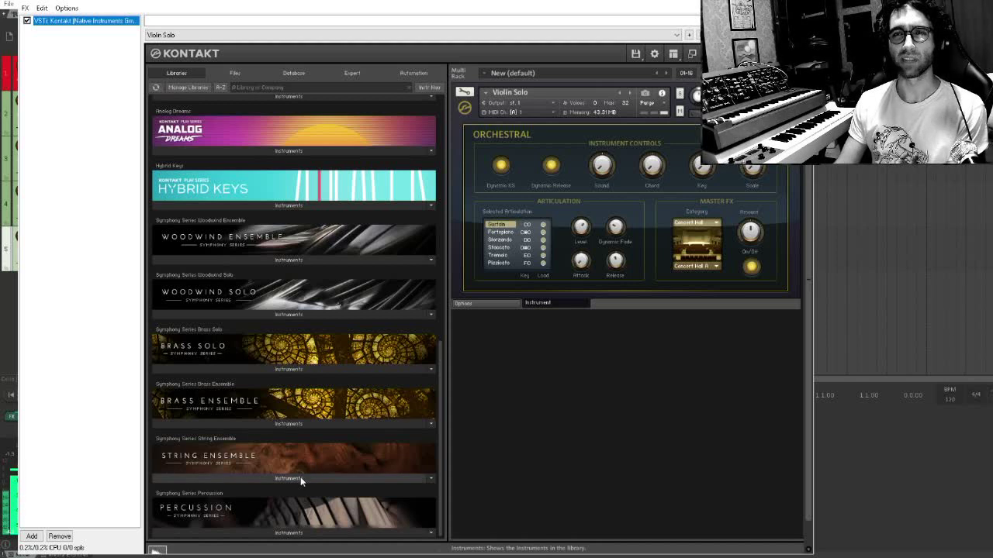
pyautogui.click(135, 108)
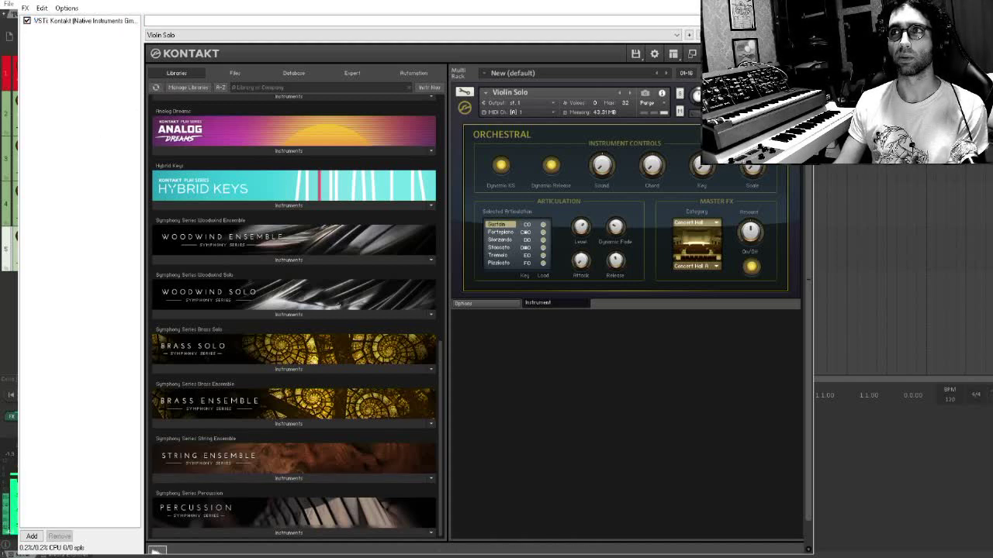
pyautogui.press('Escape')
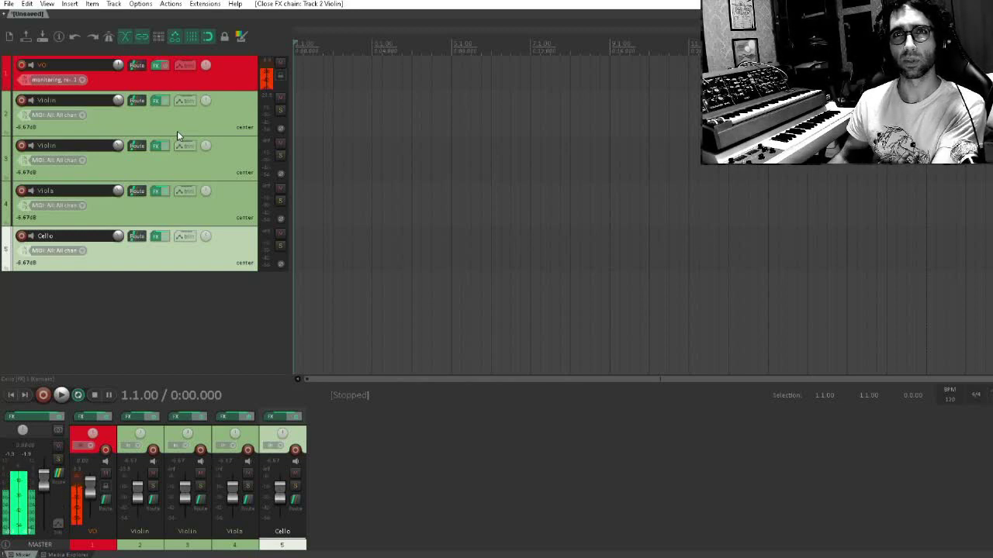
# Record a short chord on the first Violin track and open the recorded MIDI item for editing
pyautogui.click(21, 100)
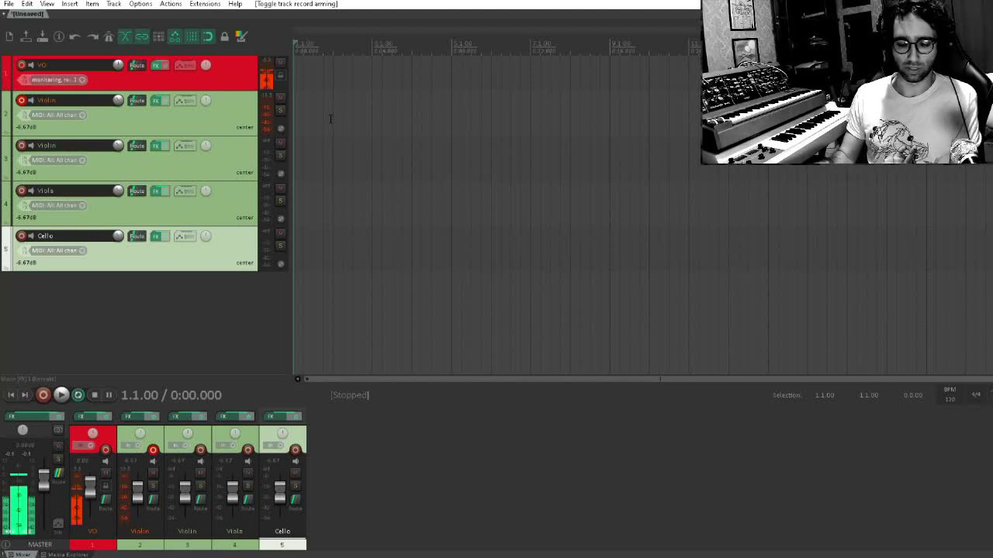
pyautogui.hotkey('ctrl', 'r')
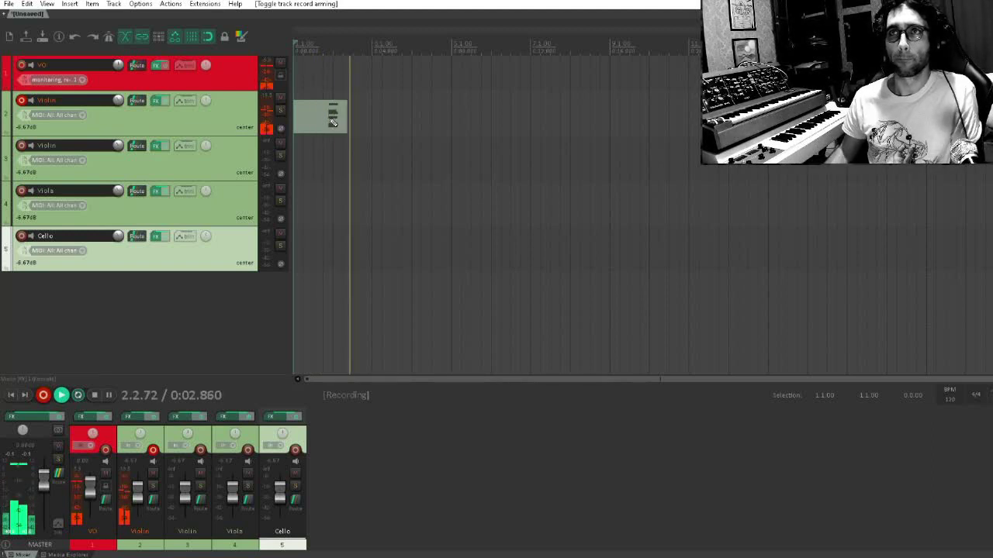
pyautogui.press('space')
pyautogui.doubleClick(331, 124)
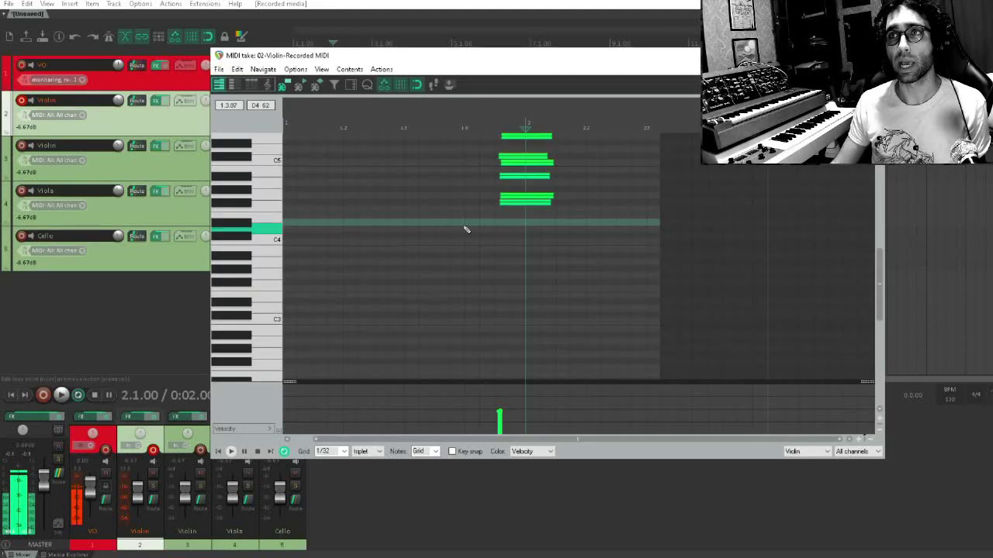
# Inspect the recorded chord up close and audition its notes individually from the lowest upward
pyautogui.moveTo(581, 188); pyautogui.dragTo(551, 273)
pyautogui.scroll(5, 550, 272)
pyautogui.scroll(3, 249, 258)
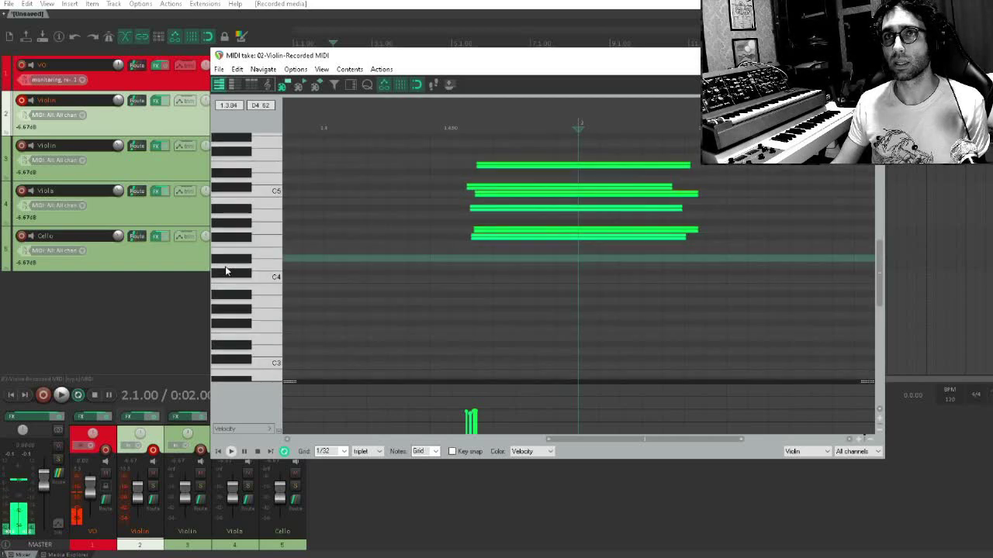
pyautogui.scroll(1, 251, 257)
pyautogui.moveTo(406, 238); pyautogui.dragTo(421, 357)
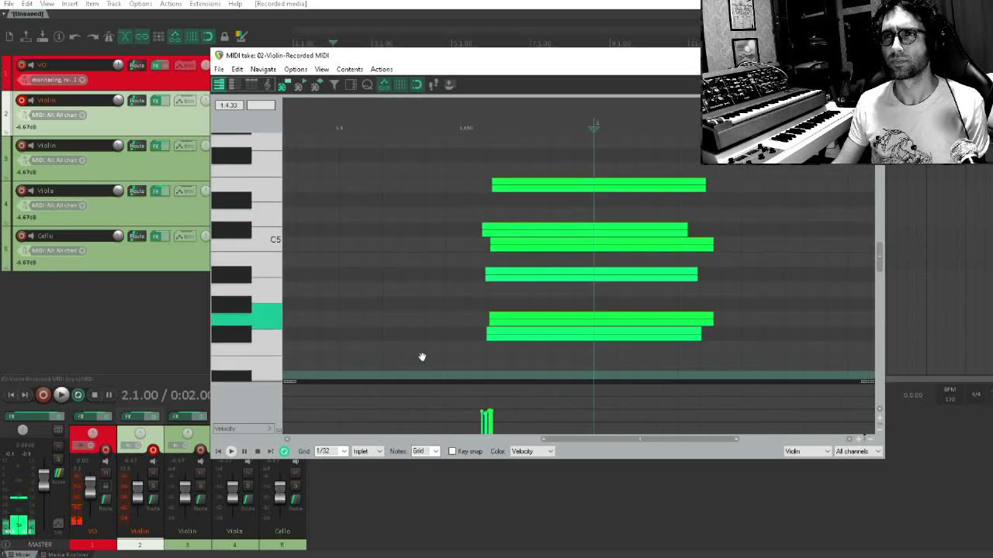
pyautogui.moveTo(541, 289); pyautogui.dragTo(541, 245)
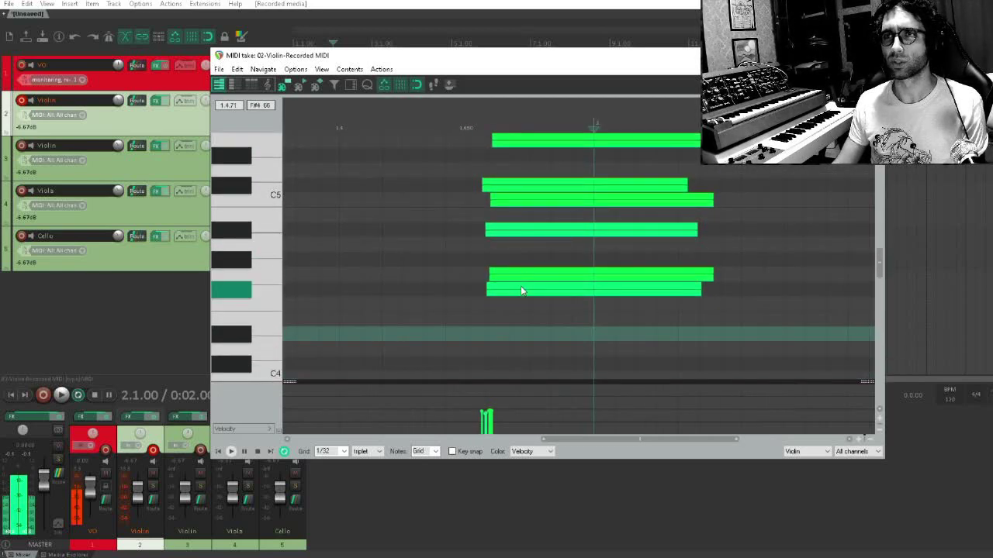
pyautogui.click(521, 286)
pyautogui.click(529, 273)
pyautogui.click(533, 229)
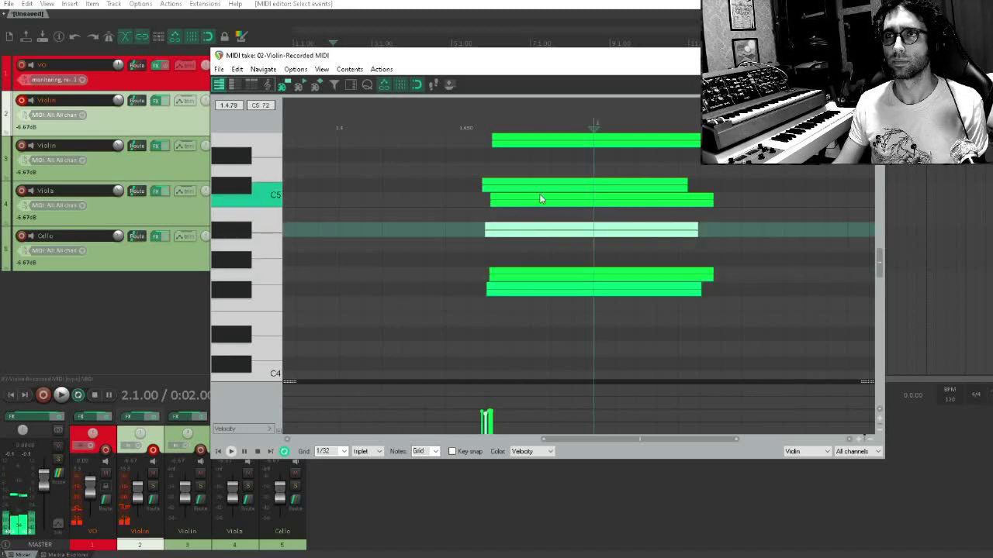
pyautogui.click(539, 186)
pyautogui.scroll(2, 543, 204)
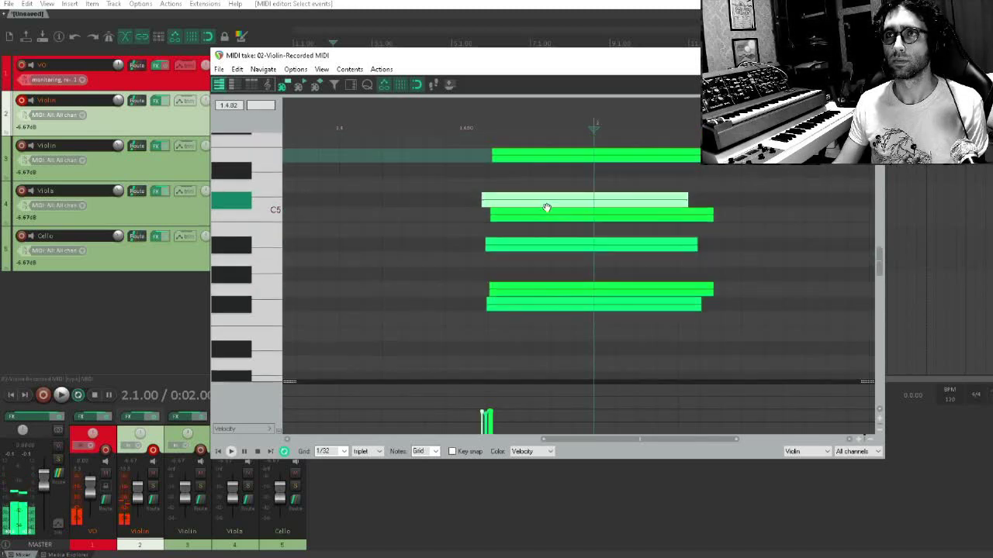
# Audition all six chord notes again, one at a time from lowest to highest
pyautogui.scroll(-2, 534, 324)
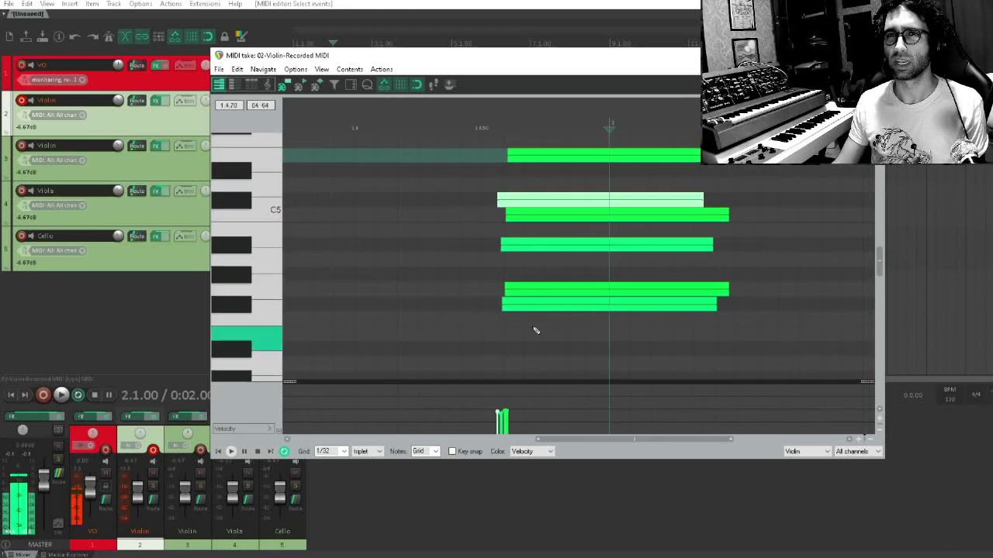
pyautogui.click(531, 306)
pyautogui.click(534, 288)
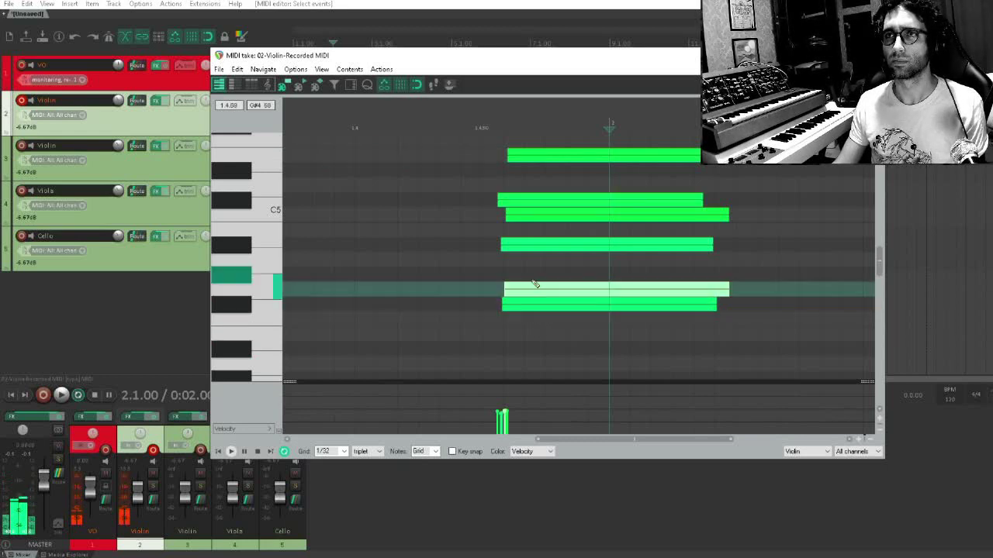
pyautogui.click(533, 244)
pyautogui.click(536, 216)
pyautogui.click(541, 200)
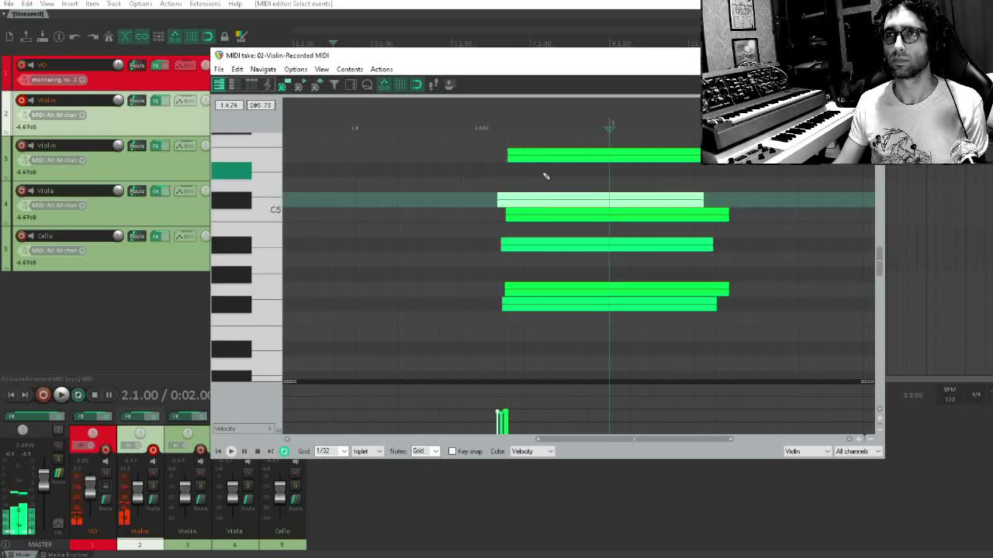
pyautogui.click(546, 156)
pyautogui.scroll(2, 548, 285)
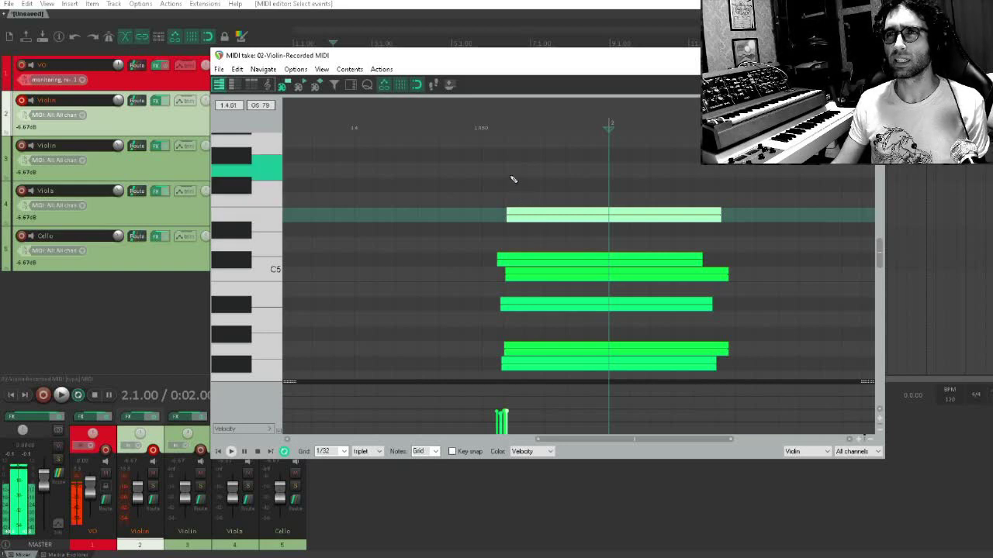
# Insert an F#5 note above the recorded chord, spanning about the same length as the other notes
pyautogui.moveTo(508, 172)
pyautogui.mouseDown()
pyautogui.moveTo(620, 170)
pyautogui.moveTo(724, 189)
pyautogui.mouseUp()
pyautogui.scroll(-3, 663, 211)
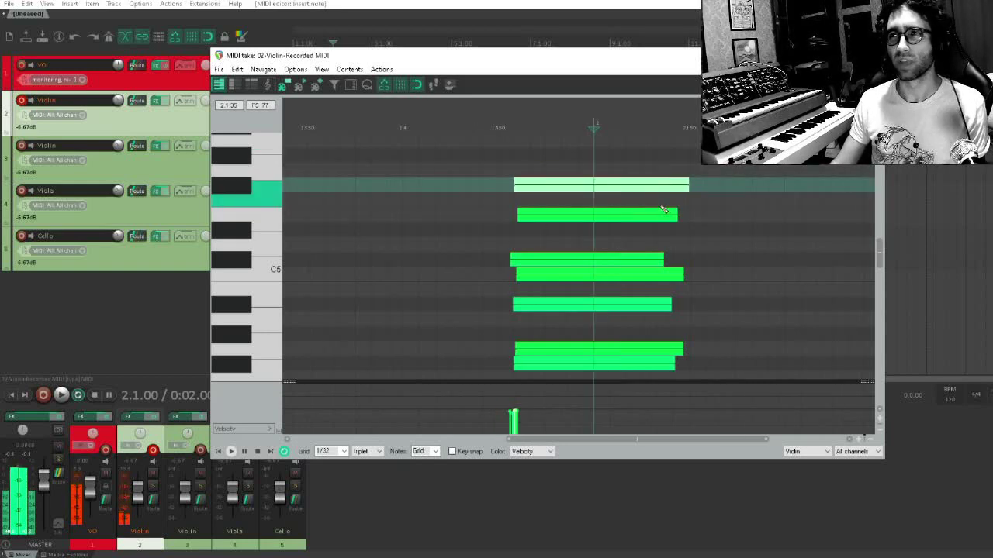
pyautogui.moveTo(661, 210); pyautogui.dragTo(601, 222)
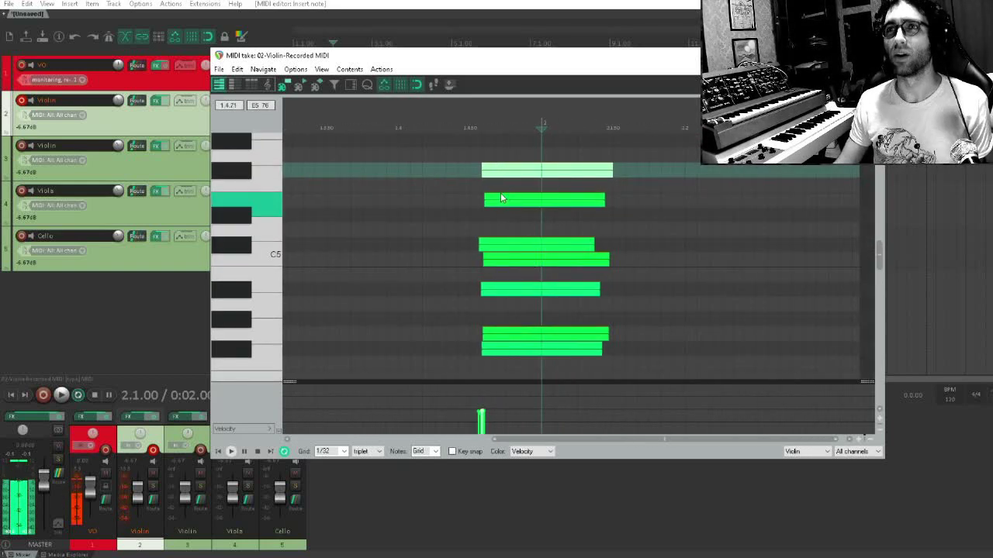
pyautogui.moveTo(501, 197); pyautogui.dragTo(456, 262)
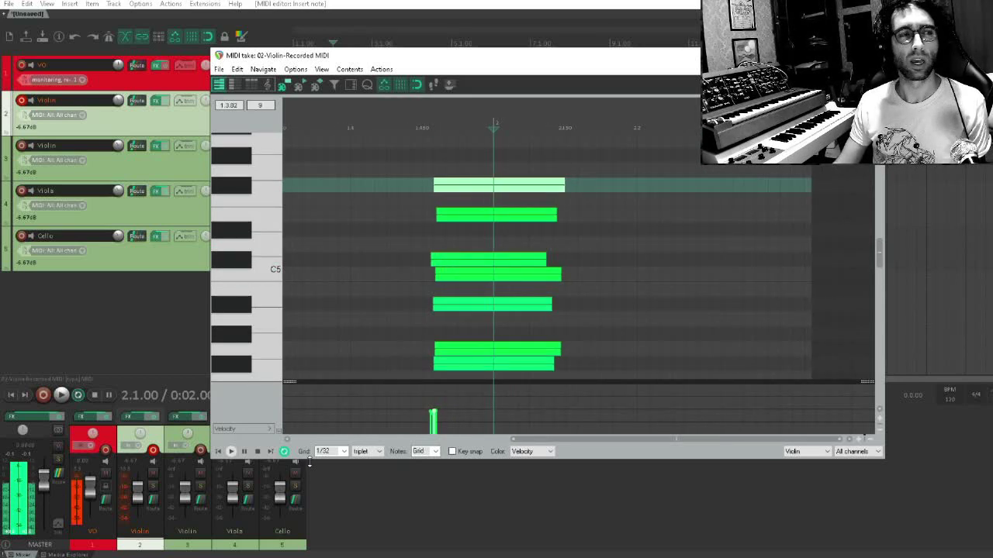
# Reposition the MIDI editor window lower over the arrangement and increase its height so that all chord notes fit
pyautogui.doubleClick(308, 459)
pyautogui.moveTo(390, 254); pyautogui.dragTo(399, 387)
pyautogui.scroll(3, 412, 360)
pyautogui.moveTo(454, 359); pyautogui.dragTo(459, 313)
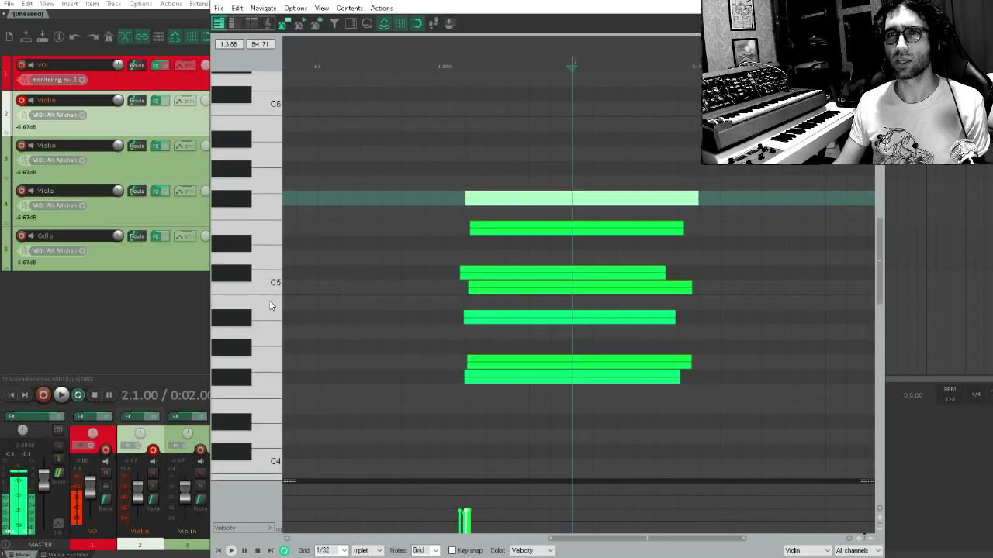
pyautogui.scroll(3, 269, 300)
pyautogui.scroll(-3, 269, 300)
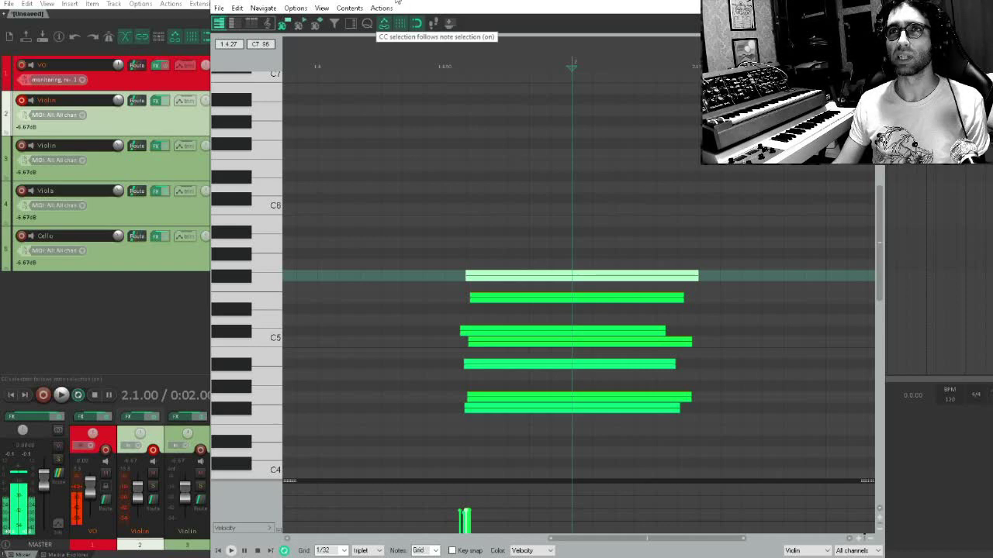
pyautogui.moveTo(396, 1); pyautogui.dragTo(371, 104)
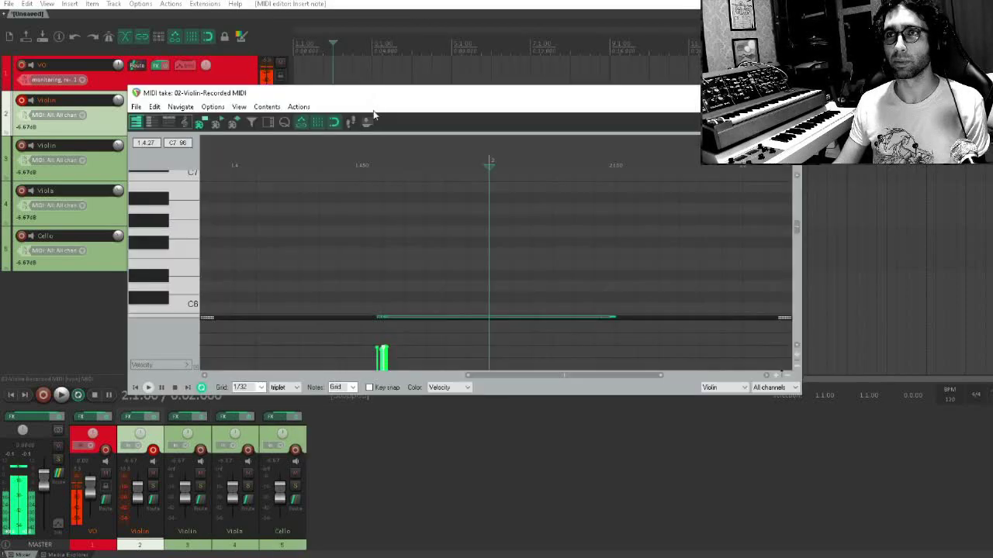
pyautogui.scroll(3, 412, 224)
pyautogui.scroll(-1, 365, 259)
pyautogui.scroll(-6, 190, 279)
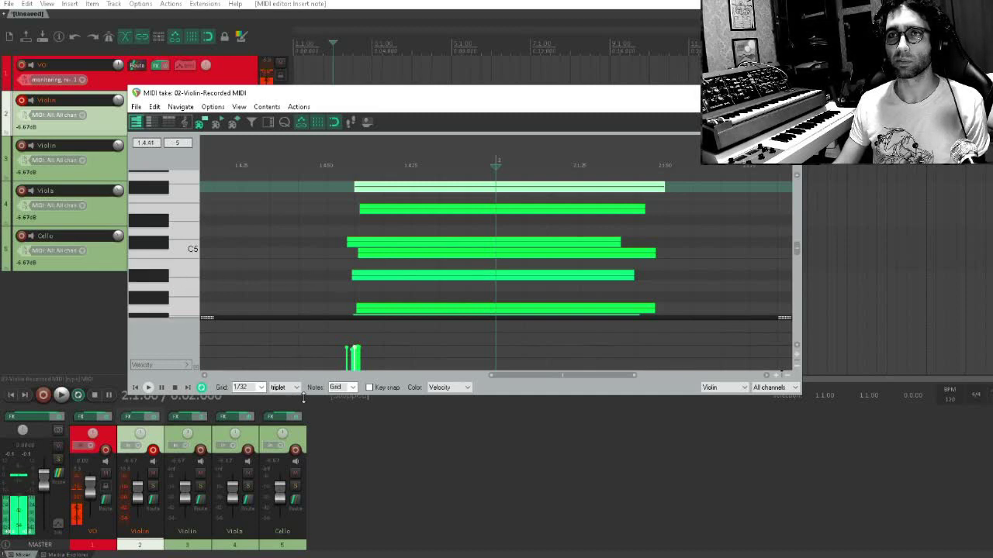
pyautogui.moveTo(302, 395); pyautogui.dragTo(310, 447)
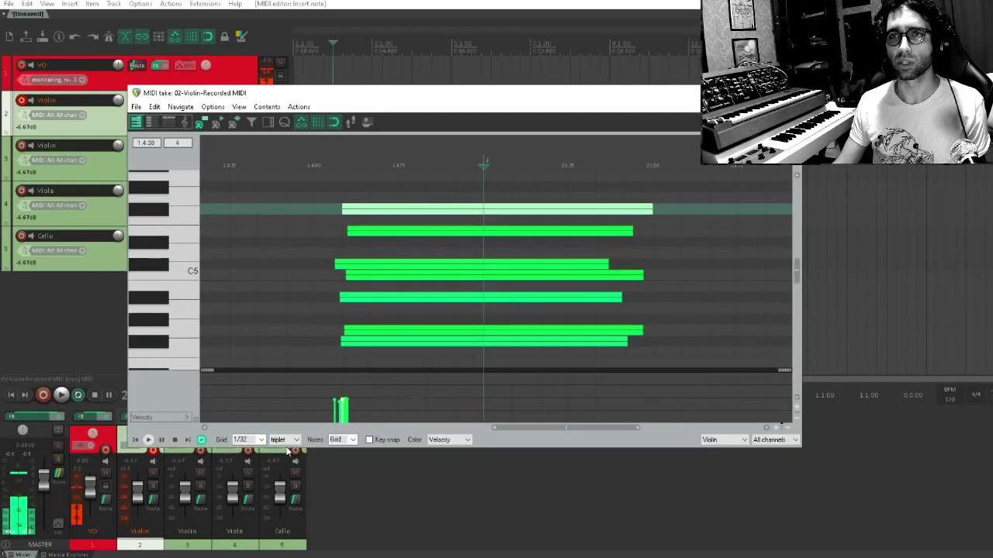
pyautogui.moveTo(287, 450); pyautogui.dragTo(310, 470)
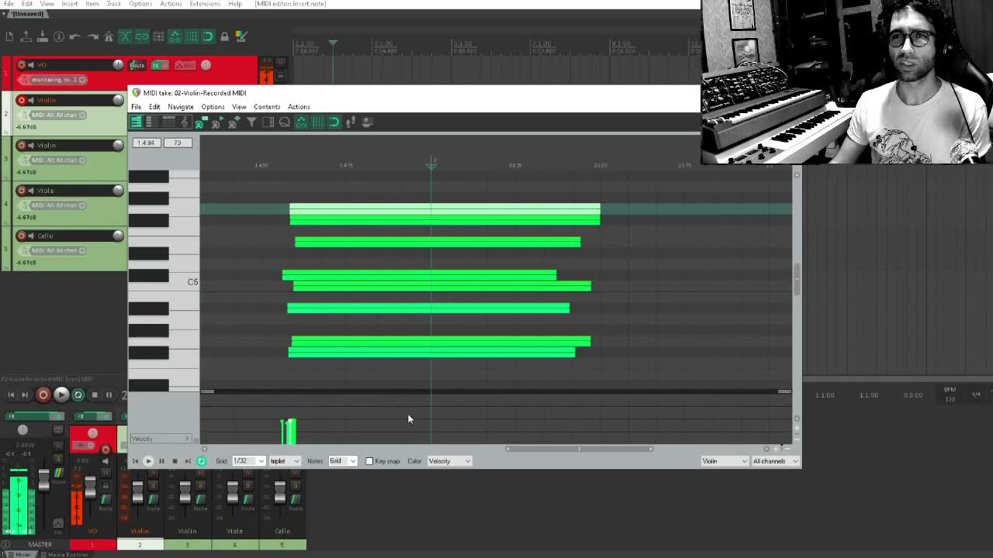
# Try key snap in C Major and turn it off again
pyautogui.click(370, 462)
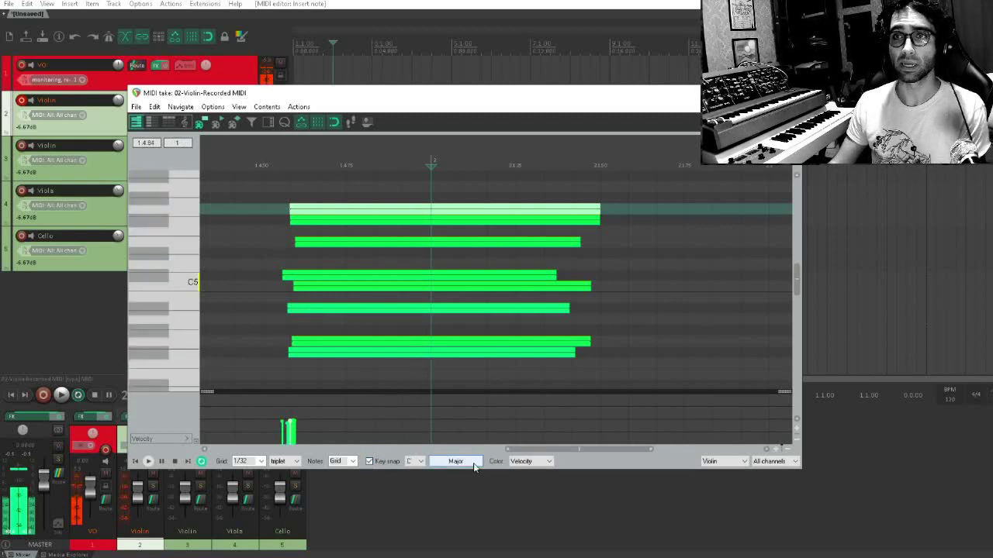
pyautogui.click(369, 461)
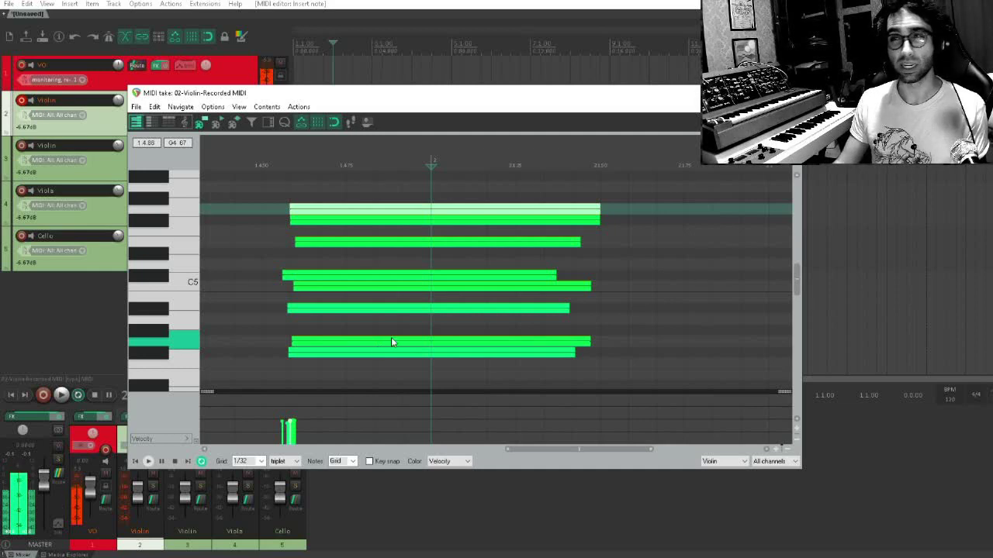
pyautogui.moveTo(372, 359); pyautogui.dragTo(381, 347)
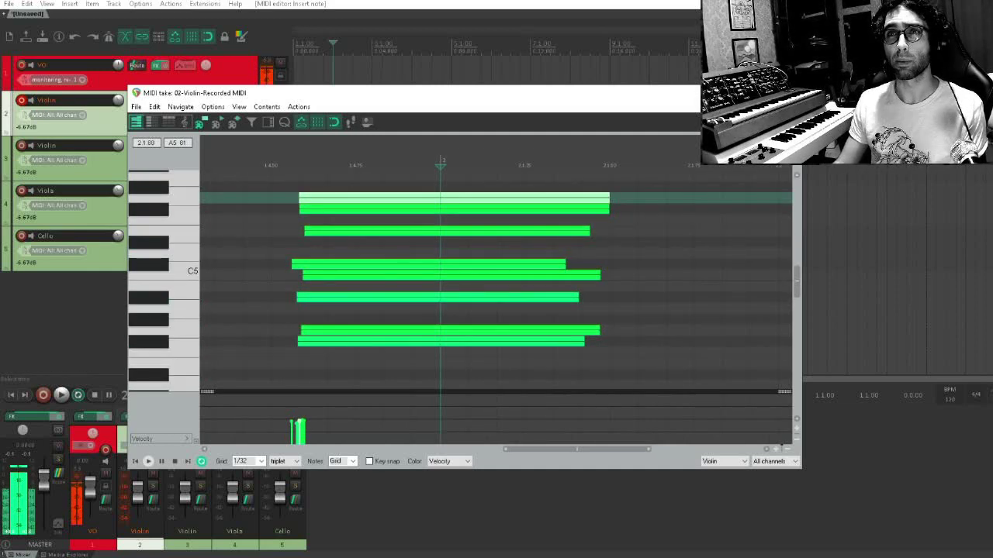
pyautogui.scroll(-3, 442, 254)
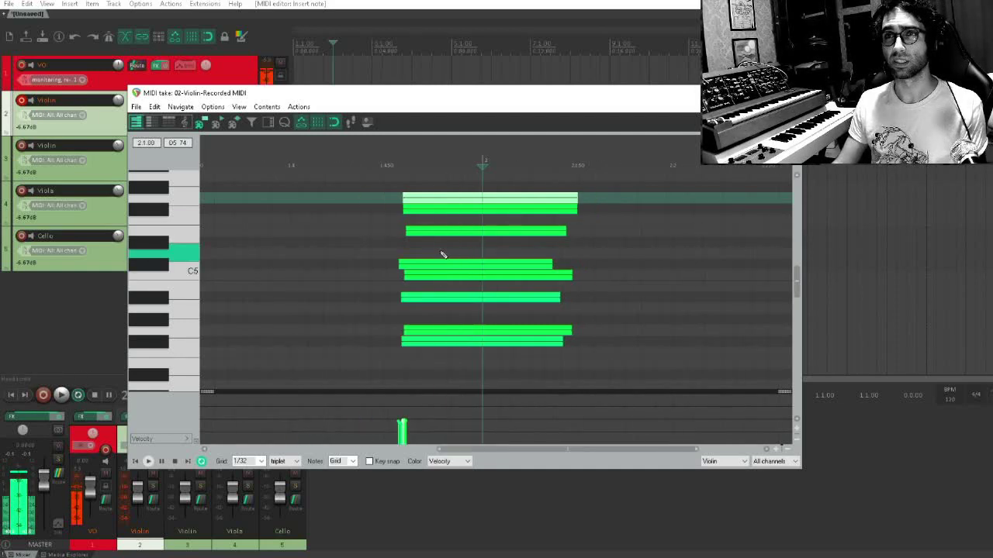
# Move the MIDI editor window clear of the violin item and extend the item's end to bar 3
pyautogui.moveTo(487, 208); pyautogui.dragTo(593, 224)
pyautogui.scroll(-3, 455, 262)
pyautogui.moveTo(474, 97); pyautogui.dragTo(451, 153)
pyautogui.scroll(3, 372, 109)
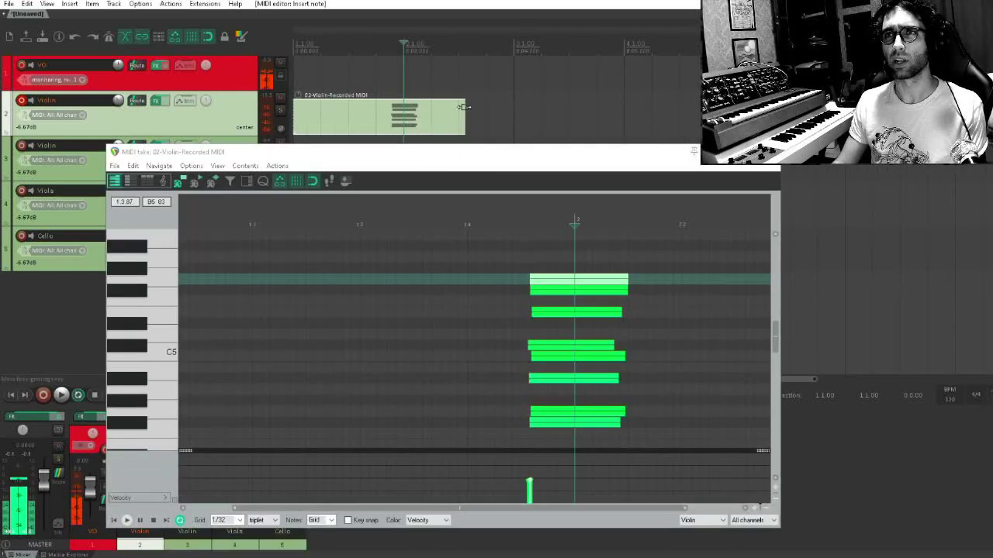
pyautogui.moveTo(464, 109); pyautogui.dragTo(513, 115)
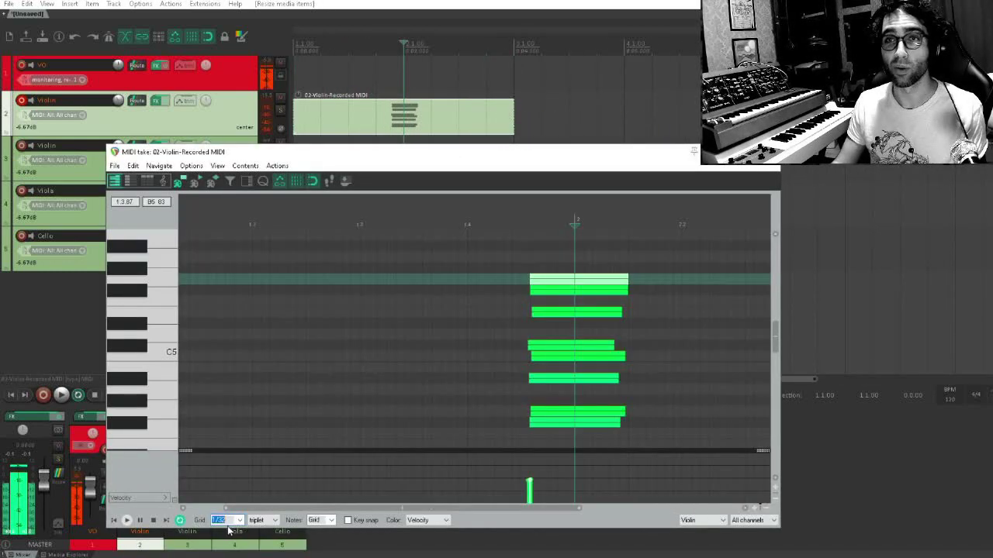
# Set the MIDI editor grid to 1/8 and move the G5 note to the start of bar 1
pyautogui.click(240, 521)
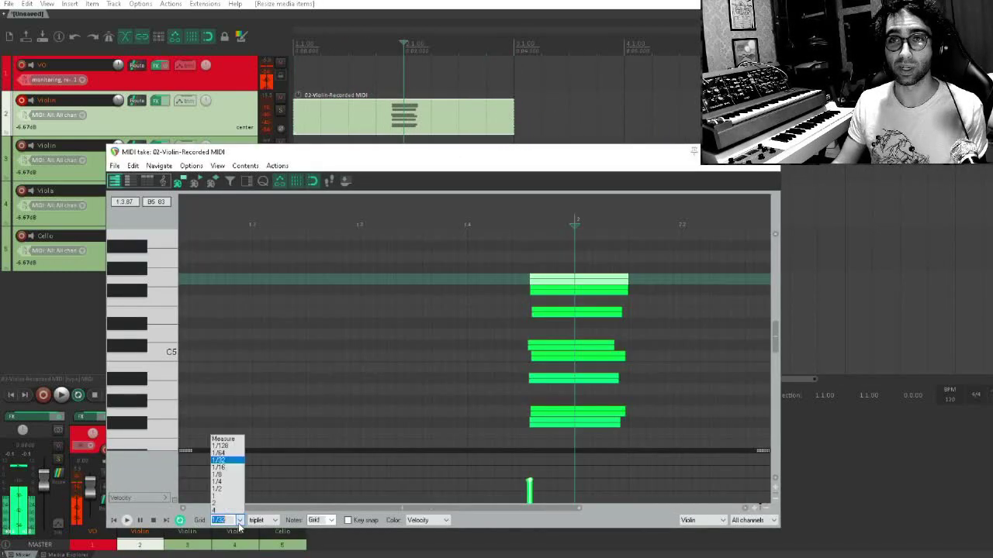
pyautogui.click(219, 475)
pyautogui.scroll(-2, 406, 291)
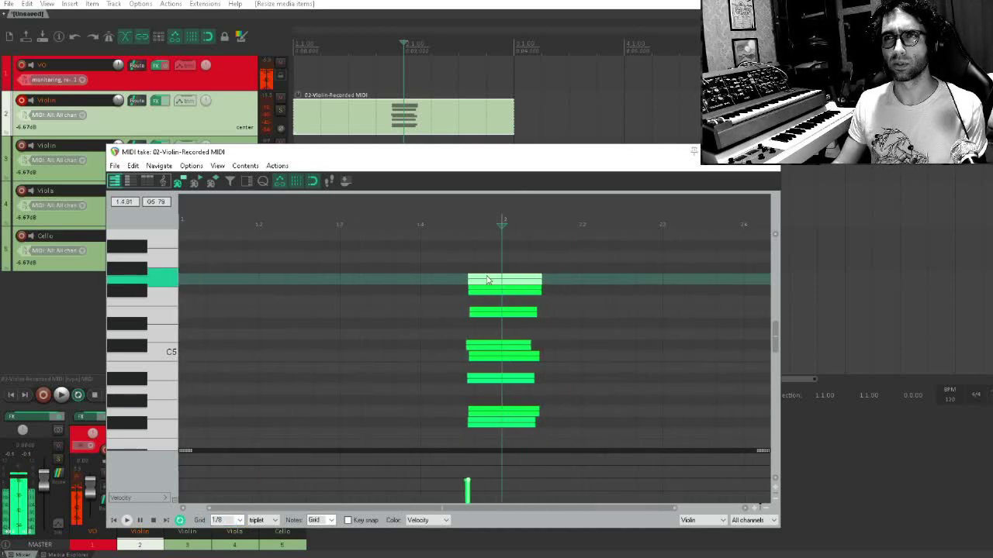
pyautogui.moveTo(488, 279); pyautogui.dragTo(198, 279)
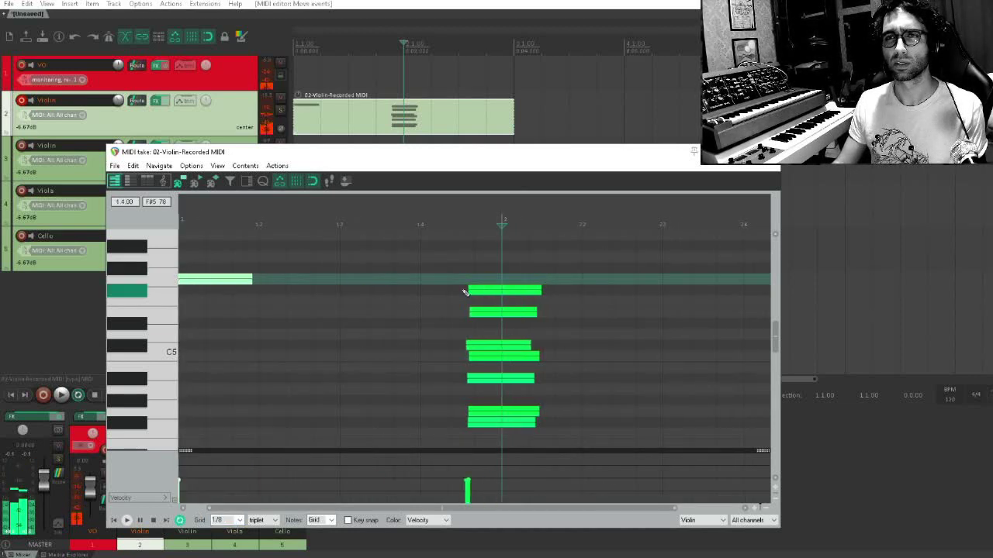
# Move the F#5 chord note to beat 1.2 and the E5 chord note to beat 1.3
pyautogui.moveTo(490, 290); pyautogui.dragTo(281, 292)
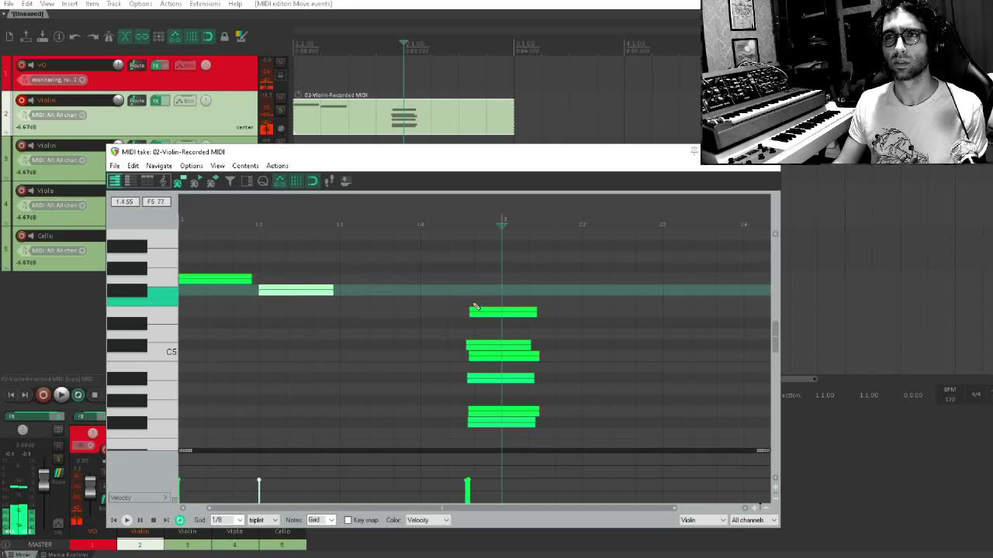
pyautogui.moveTo(484, 313); pyautogui.dragTo(495, 348)
pyautogui.scroll(3, 360, 314)
pyautogui.scroll(-2, 360, 314)
pyautogui.click(344, 365)
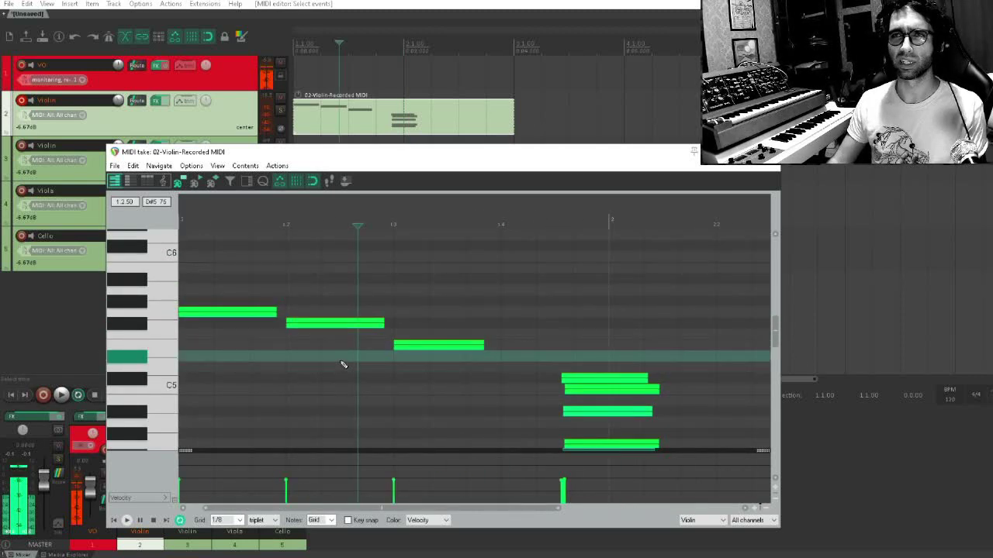
# Shorten the F#5 at beat 1.2 to a 1/8 triplet, then add a triplet G5 and a one-beat F#5 directly after it
pyautogui.click(333, 322)
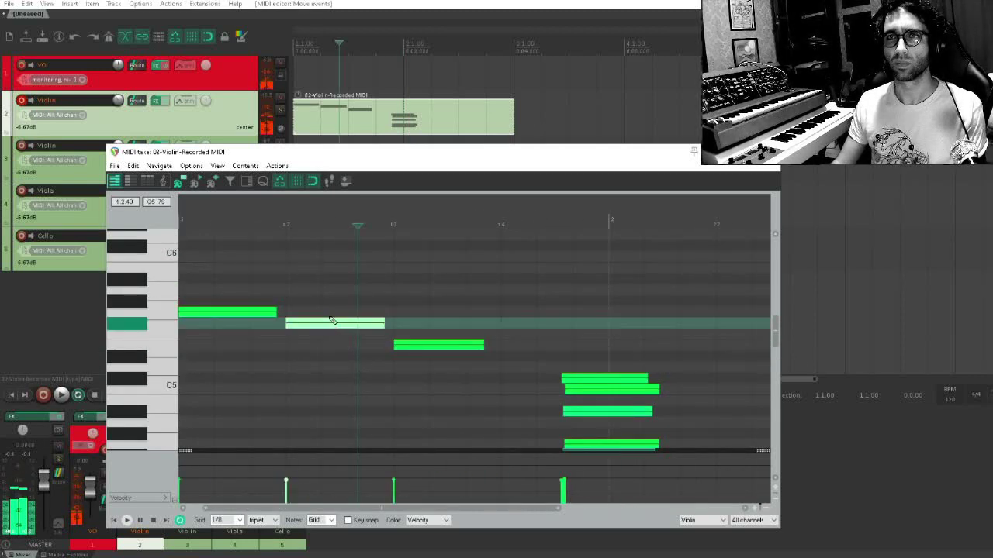
pyautogui.scroll(2, 332, 321)
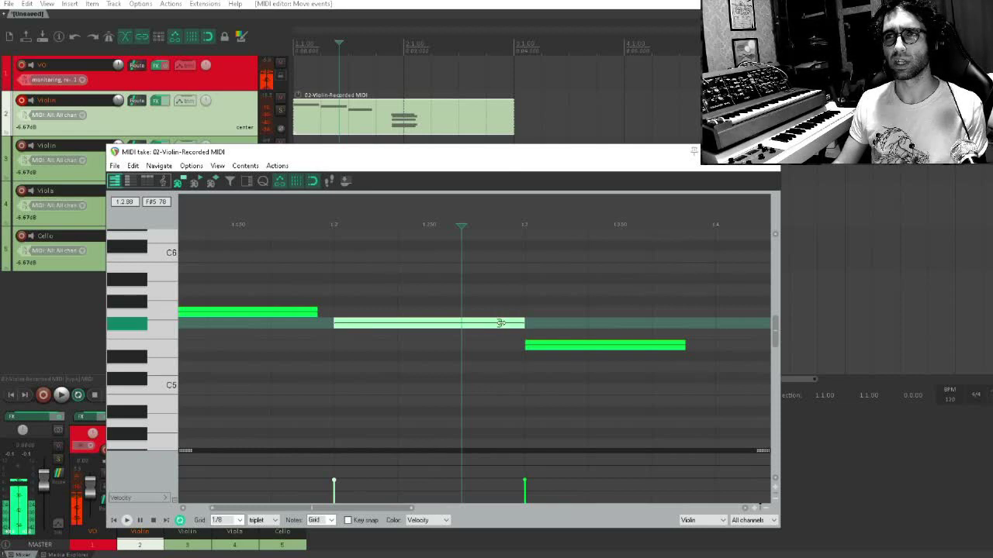
pyautogui.moveTo(500, 323); pyautogui.dragTo(399, 326)
pyautogui.click(429, 313)
pyautogui.click(510, 326)
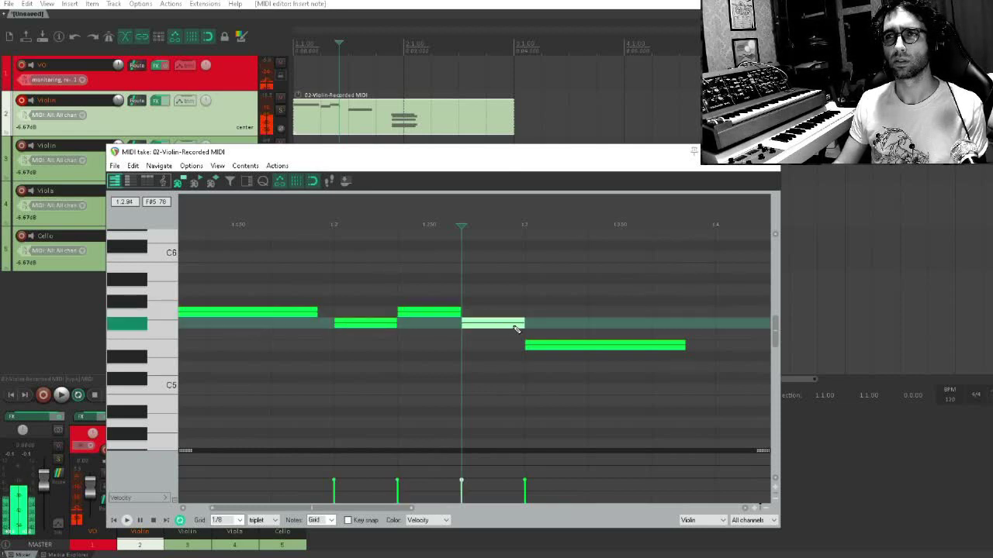
pyautogui.moveTo(524, 326); pyautogui.dragTo(652, 325)
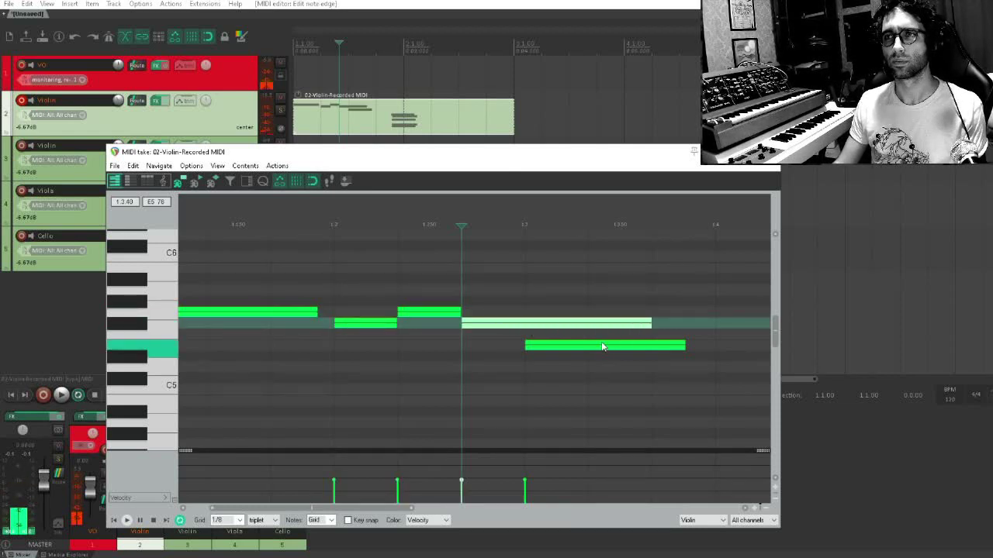
# Move the E5 note to the end of the long F#5, extend the opening G5 to beat 1.2, and play the phrase
pyautogui.scroll(-3, 603, 347)
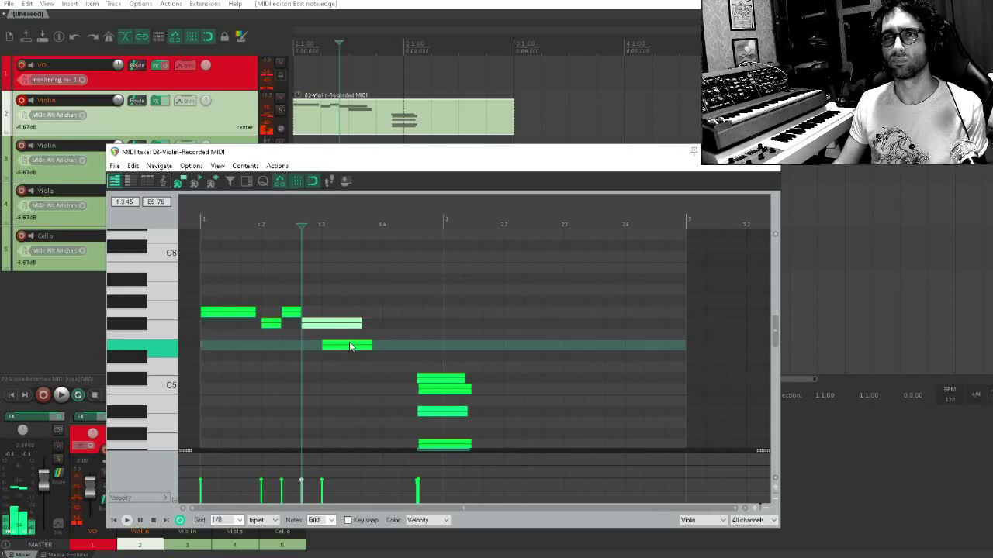
pyautogui.moveTo(349, 346); pyautogui.dragTo(390, 347)
pyautogui.click(193, 354)
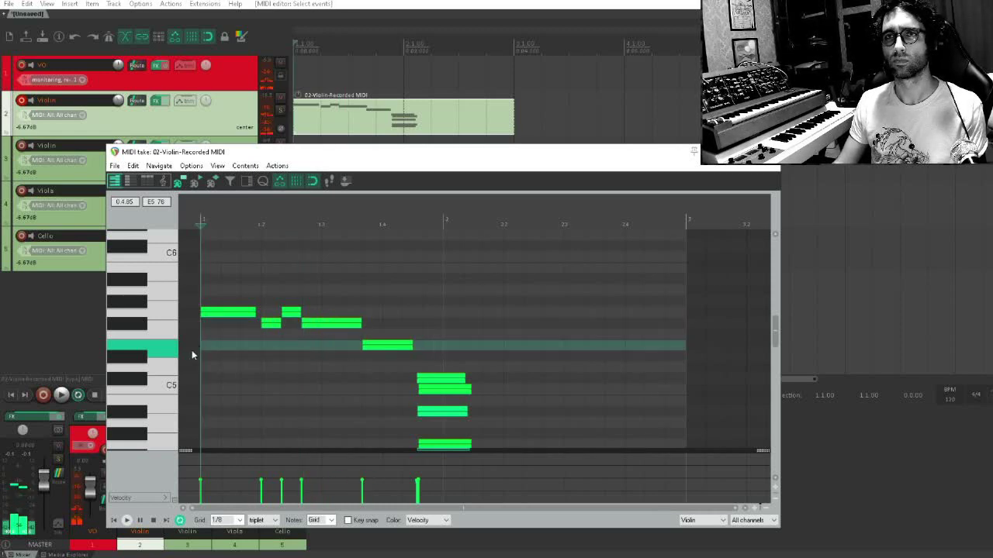
pyautogui.press('space')
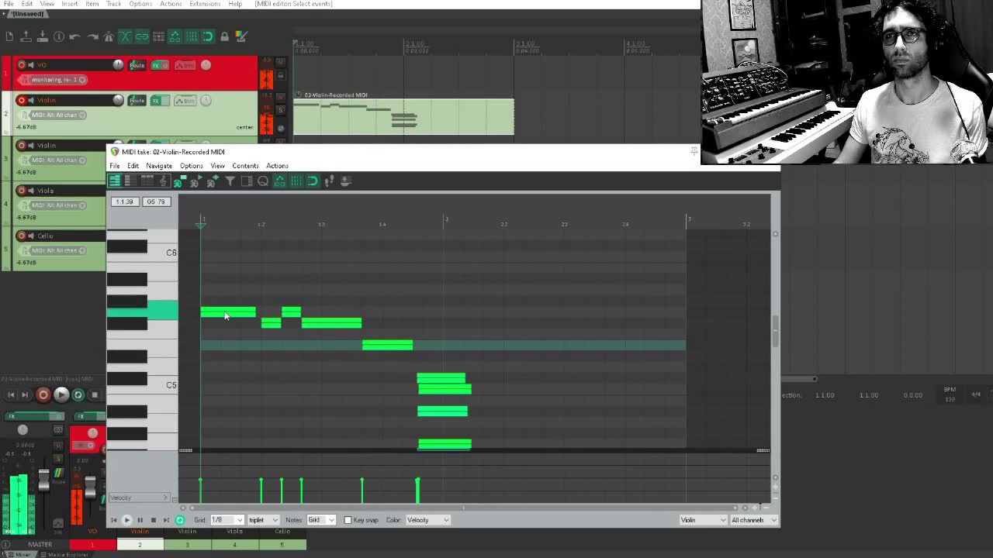
pyautogui.moveTo(252, 311); pyautogui.dragTo(260, 311)
pyautogui.press('space')
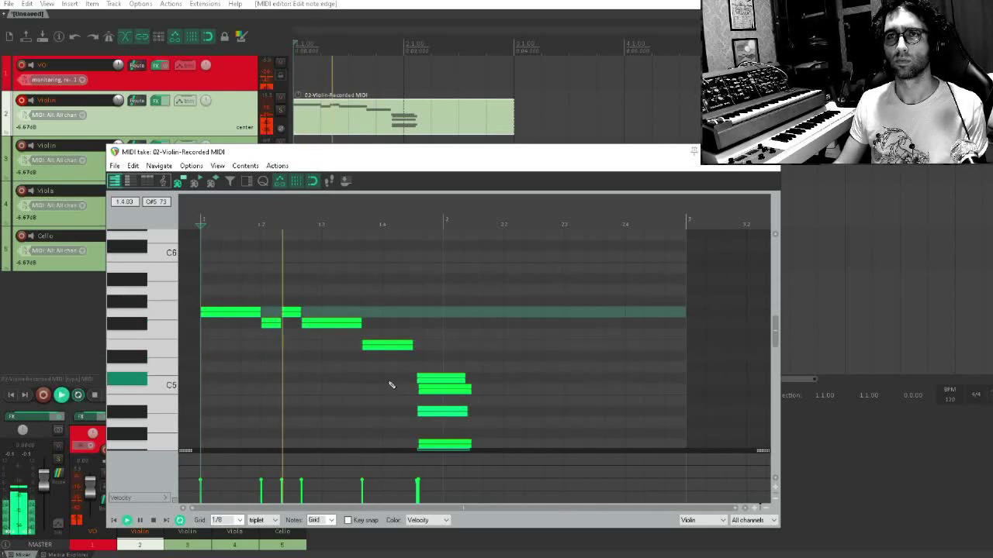
# Move the C#5 chord note to beat 2.2 and the C5 chord note to the start of bar 2
pyautogui.click(439, 390)
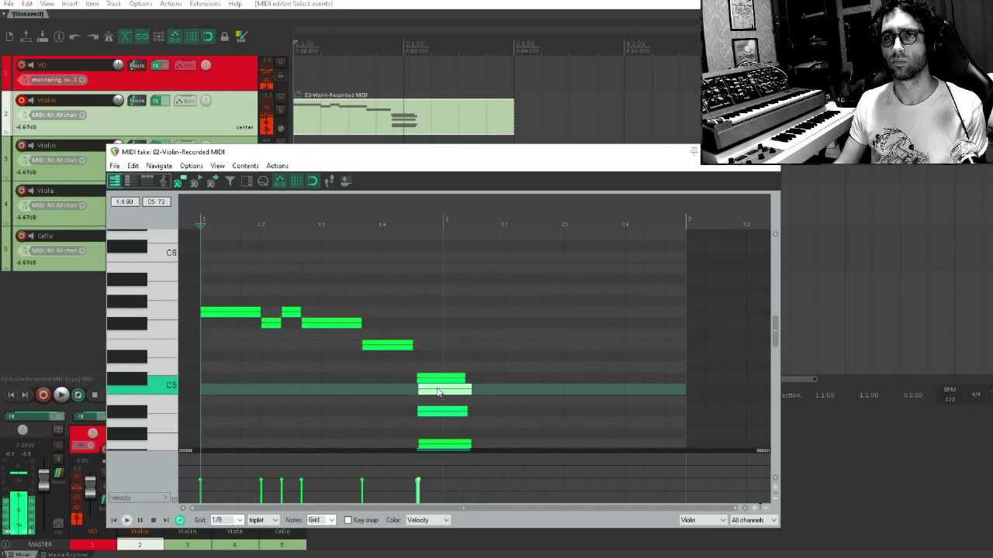
pyautogui.scroll(3, 431, 391)
pyautogui.moveTo(505, 401); pyautogui.dragTo(366, 357)
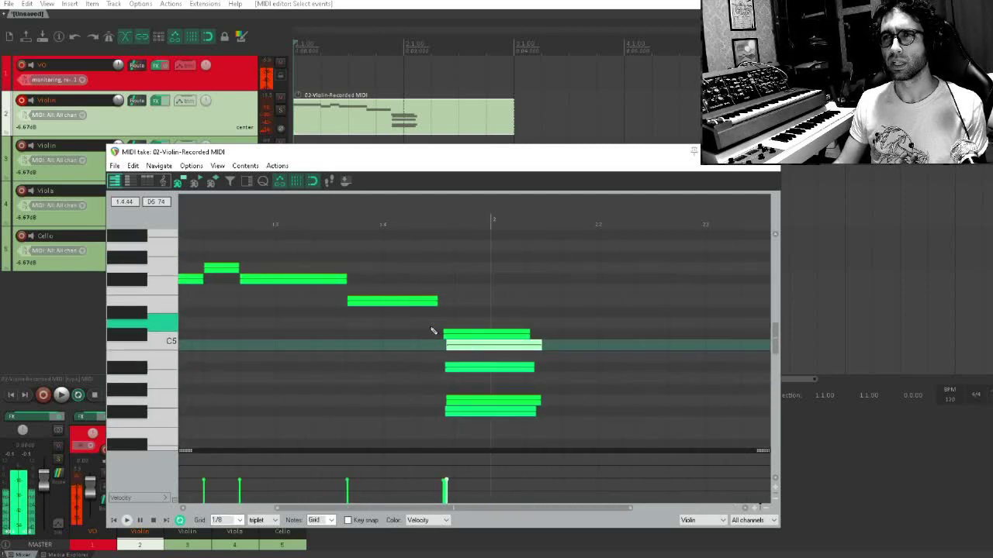
pyautogui.moveTo(466, 335); pyautogui.dragTo(621, 335)
pyautogui.moveTo(506, 345); pyautogui.dragTo(552, 346)
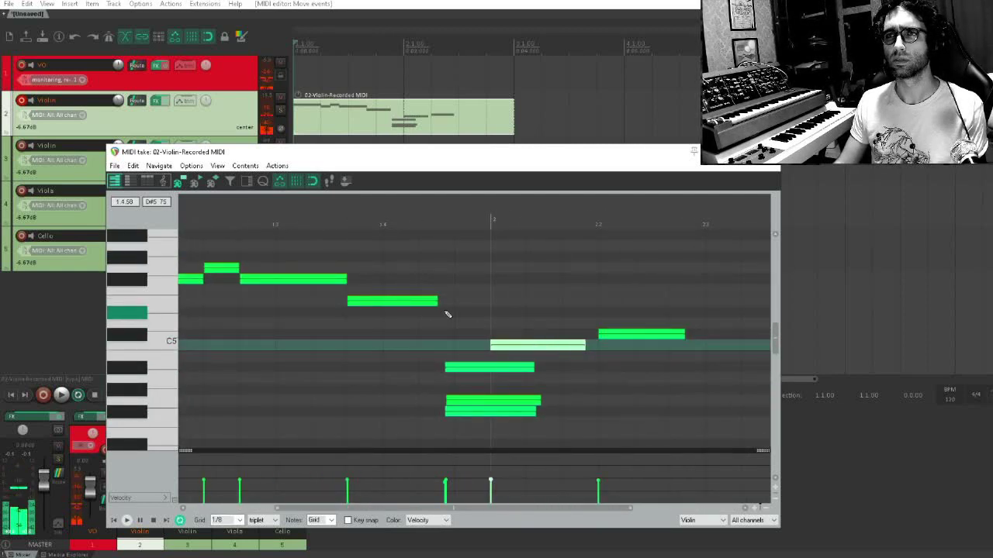
# Extend the E5 note to the start of bar 2 and move the three remaining chord notes past beat 2.3
pyautogui.moveTo(434, 301); pyautogui.dragTo(478, 303)
pyautogui.click(319, 335)
pyautogui.scroll(-2, 443, 384)
pyautogui.scroll(-2, 444, 383)
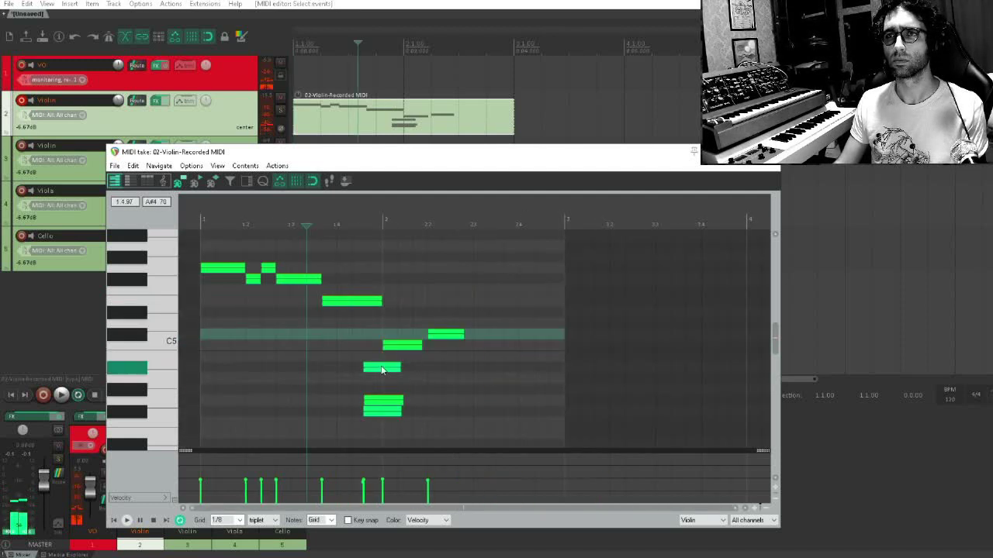
pyautogui.moveTo(382, 369); pyautogui.dragTo(419, 431)
pyautogui.moveTo(383, 345); pyautogui.dragTo(511, 346)
# Play back the edited melody from within the first beat of bar 1
pyautogui.click(233, 348)
pyautogui.press('space')
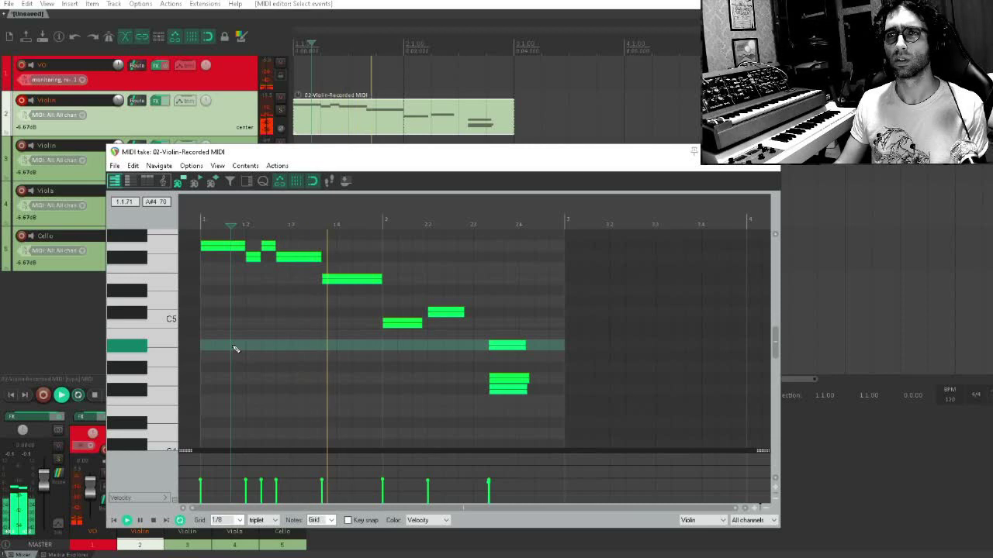
pyautogui.moveTo(366, 341); pyautogui.dragTo(401, 381)
pyautogui.moveTo(370, 332); pyautogui.dragTo(393, 361)
pyautogui.scroll(2, 396, 365)
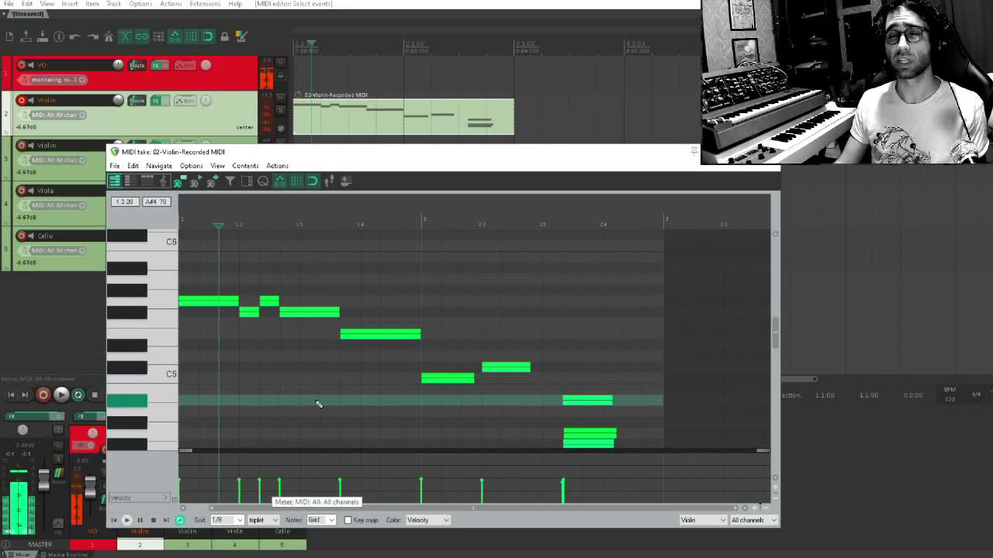
# Repeat the bar 1 rhythm in bar 2 with C5, triplet C#5 and C5, and a one-beat C#5, followed by a one-beat A#4
pyautogui.moveTo(473, 379)
pyautogui.mouseDown()
pyautogui.moveTo(501, 366)
pyautogui.moveTo(514, 377)
pyautogui.moveTo(574, 369)
pyautogui.moveTo(552, 348)
pyautogui.moveTo(558, 369)
pyautogui.mouseUp()
pyautogui.click(512, 335)
pyautogui.click(539, 369)
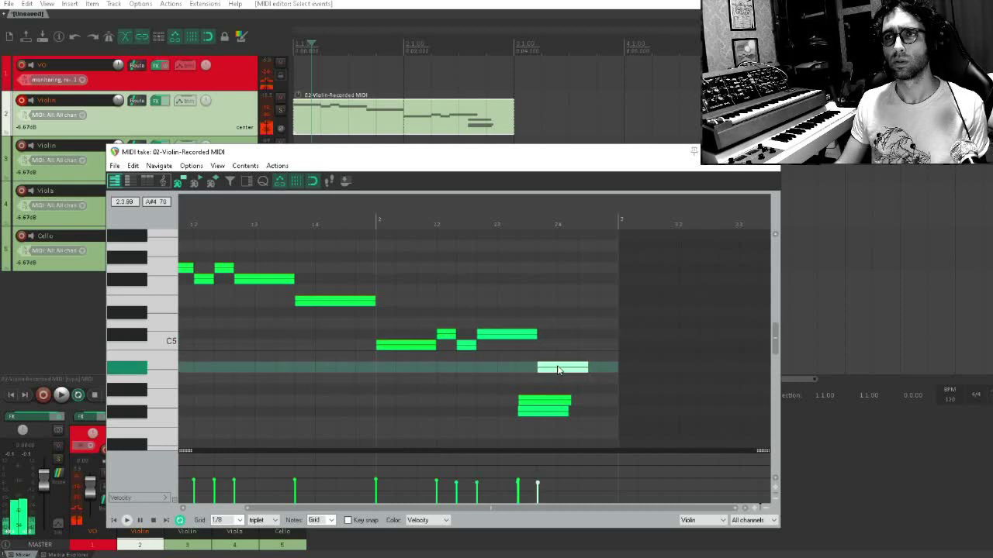
pyautogui.scroll(-3, 594, 367)
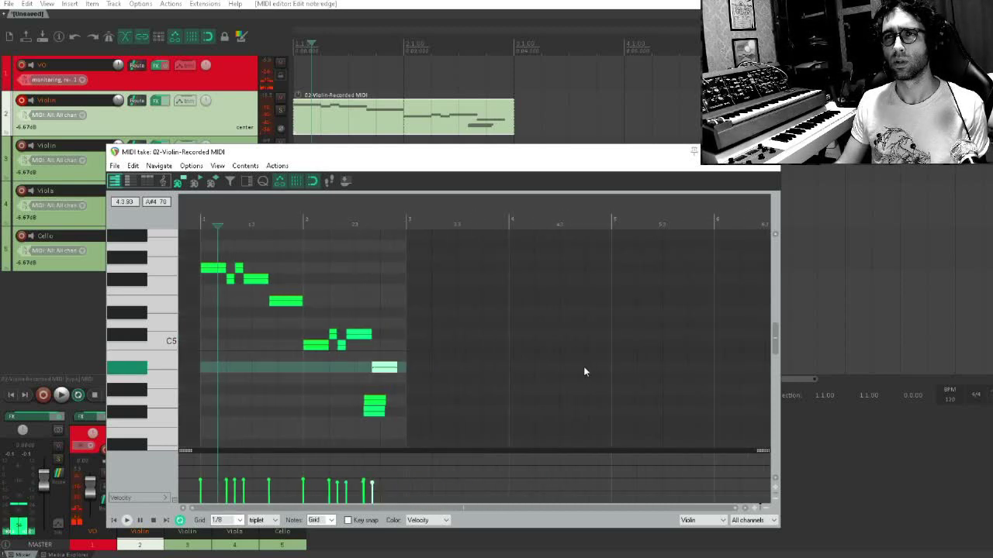
# Move the F#4 note to beat 2.4 so it fills the last beat, and delete the leftover G4 note
pyautogui.click(364, 400)
pyautogui.scroll(4, 405, 379)
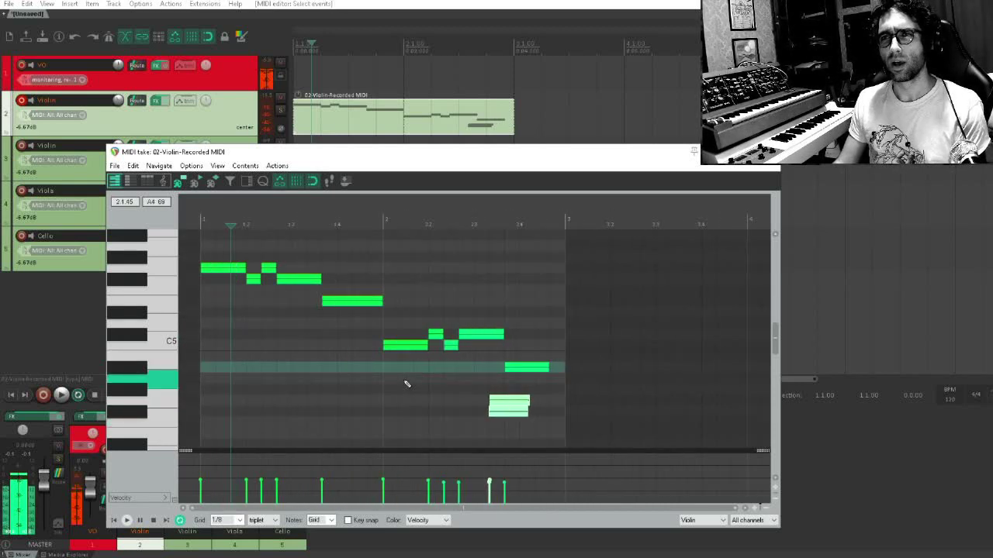
pyautogui.moveTo(600, 399); pyautogui.dragTo(434, 388)
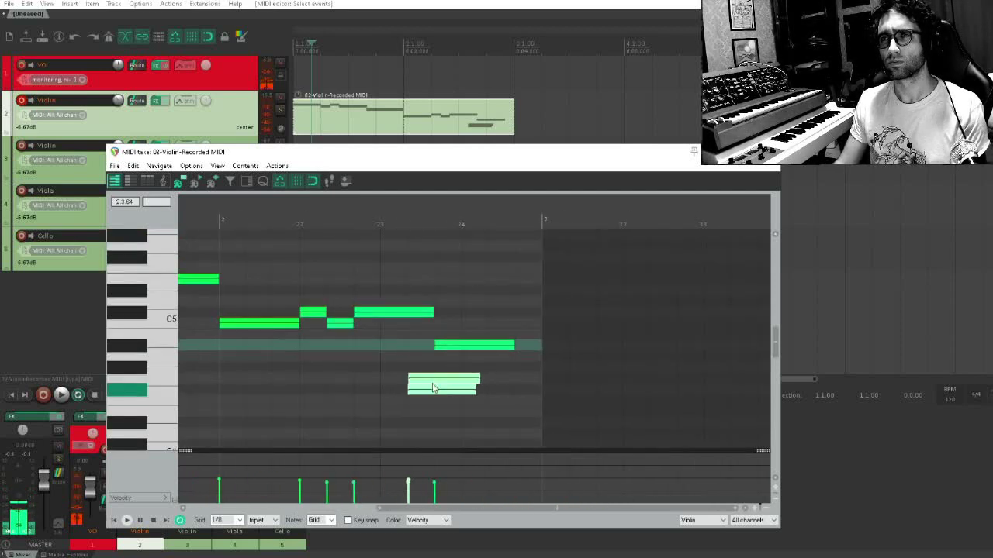
pyautogui.click(434, 392)
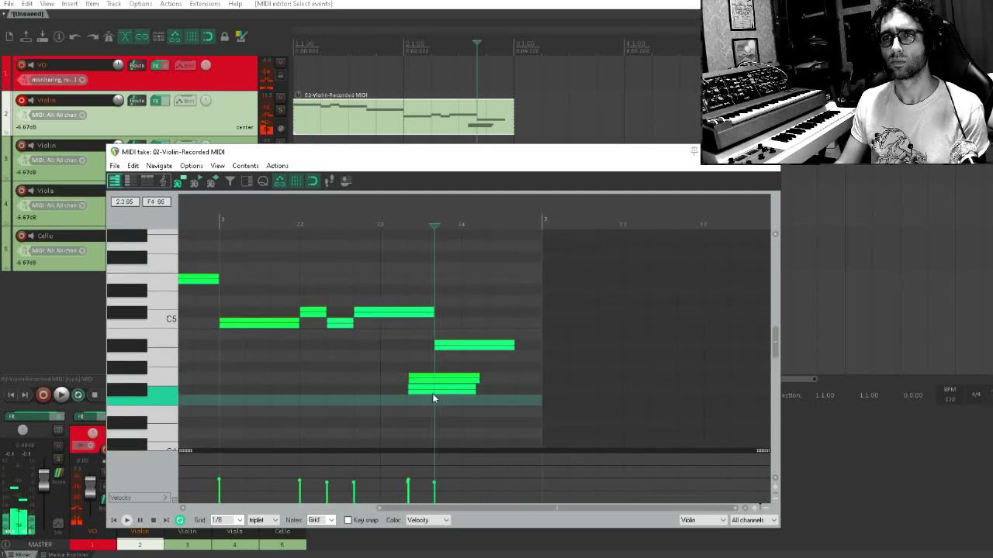
pyautogui.moveTo(437, 392); pyautogui.dragTo(461, 389)
pyautogui.click(469, 379)
pyautogui.press('Delete')
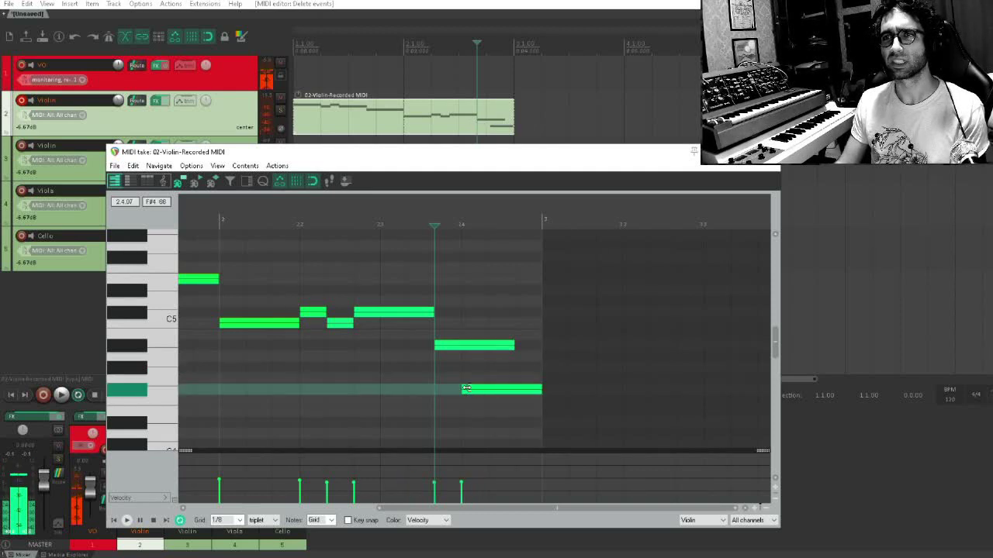
# Shorten the A#4 note to end at beat 2.4 and play back from the start of bar 2
pyautogui.moveTo(514, 345); pyautogui.dragTo(460, 346)
pyautogui.click(234, 344)
pyautogui.press('space')
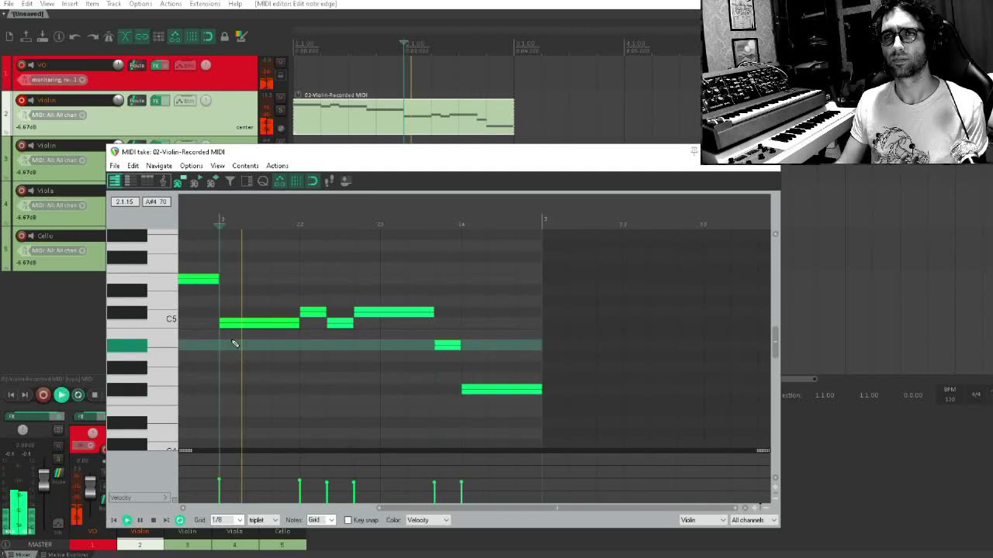
# Look over the finished two-bar melody and close the MIDI editor
pyautogui.scroll(-3, 363, 344)
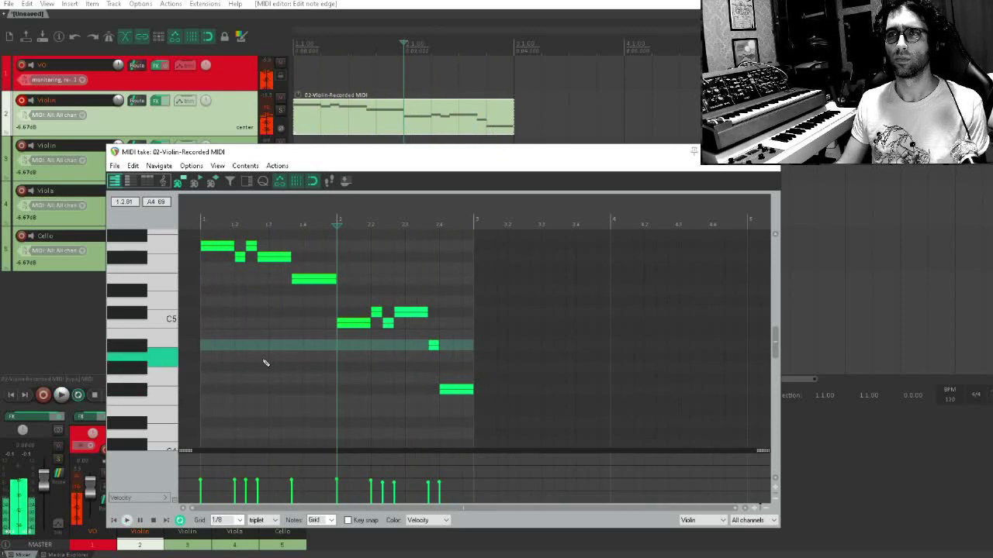
pyautogui.scroll(2, 370, 377)
pyautogui.scroll(2, 389, 368)
pyautogui.moveTo(389, 368); pyautogui.dragTo(465, 310)
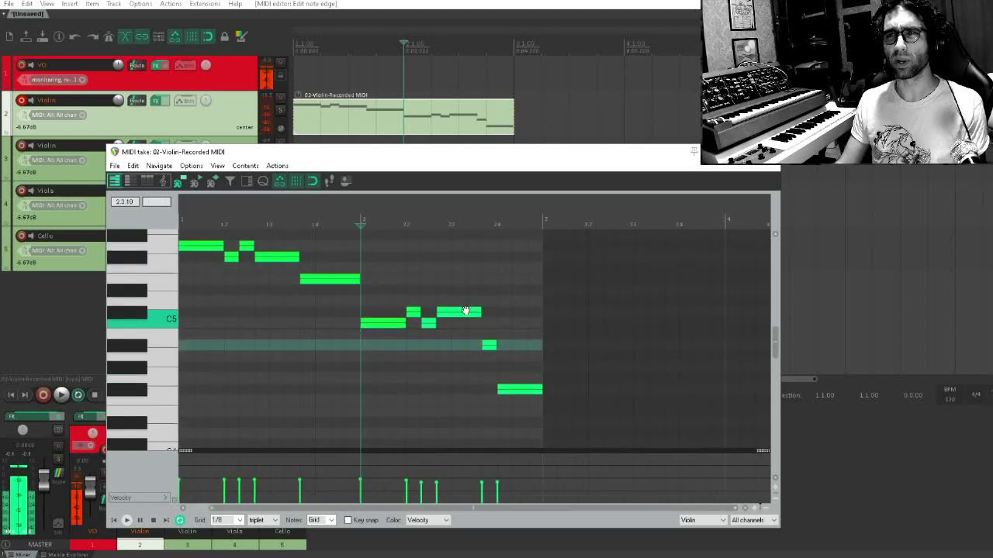
pyautogui.moveTo(236, 327); pyautogui.dragTo(265, 341)
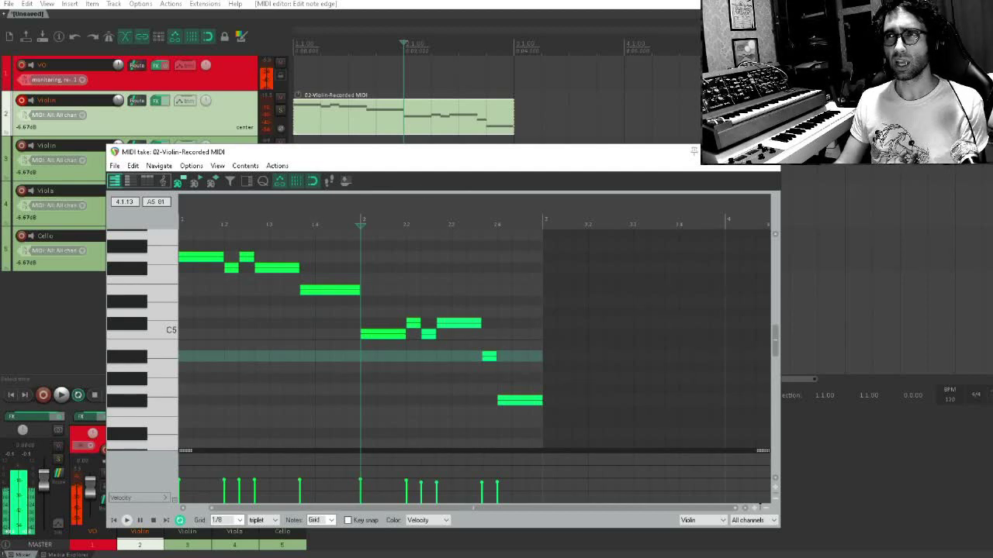
pyautogui.click(766, 152)
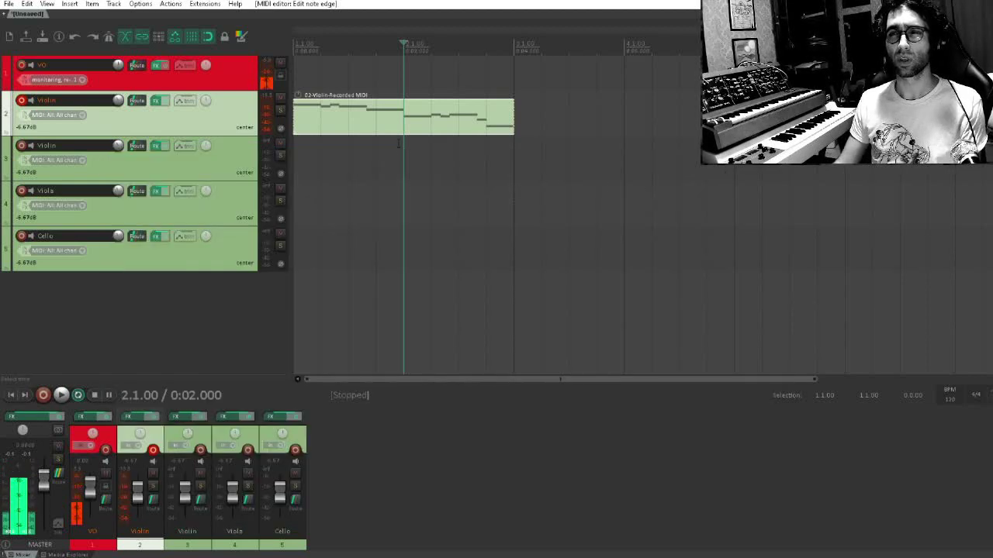
# Disarm recording on the first Violin track and copy its MIDI item to the second Violin track at the same position
pyautogui.click(371, 136)
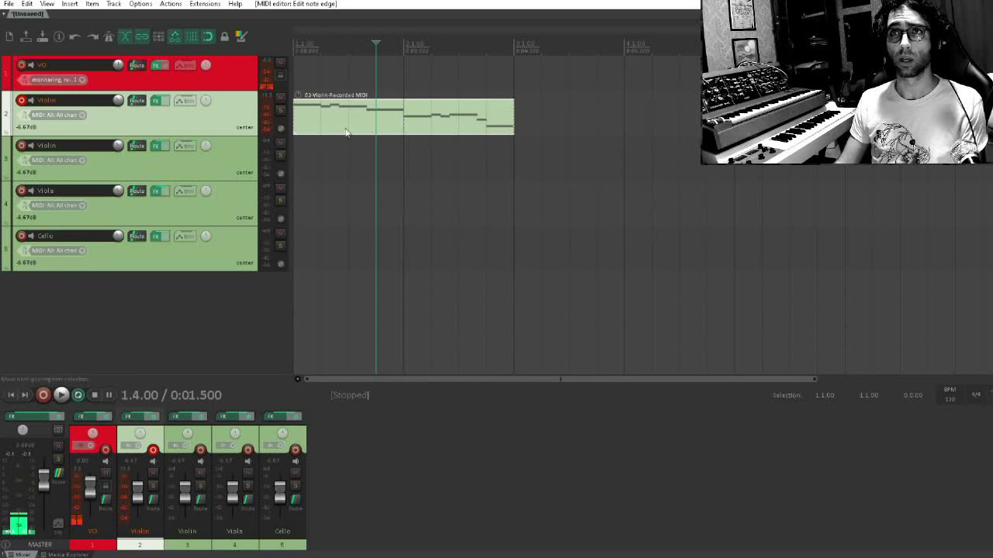
pyautogui.click(22, 101)
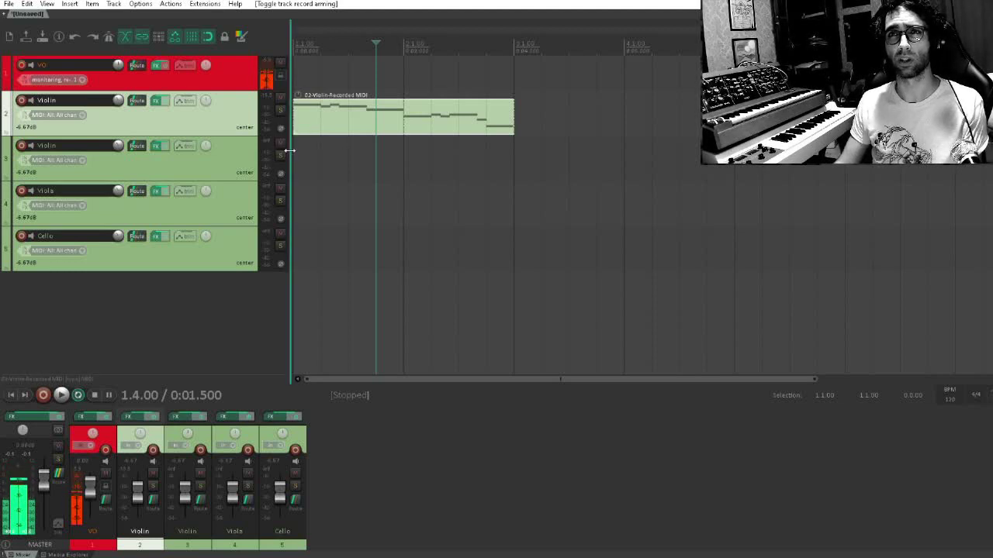
pyautogui.click(338, 121)
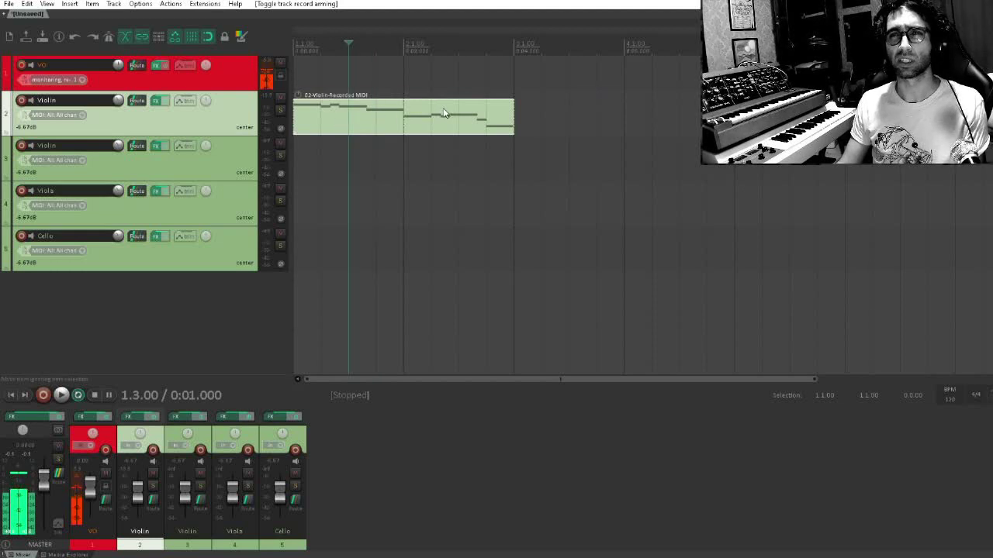
pyautogui.moveTo(346, 116); pyautogui.dragTo(341, 173)
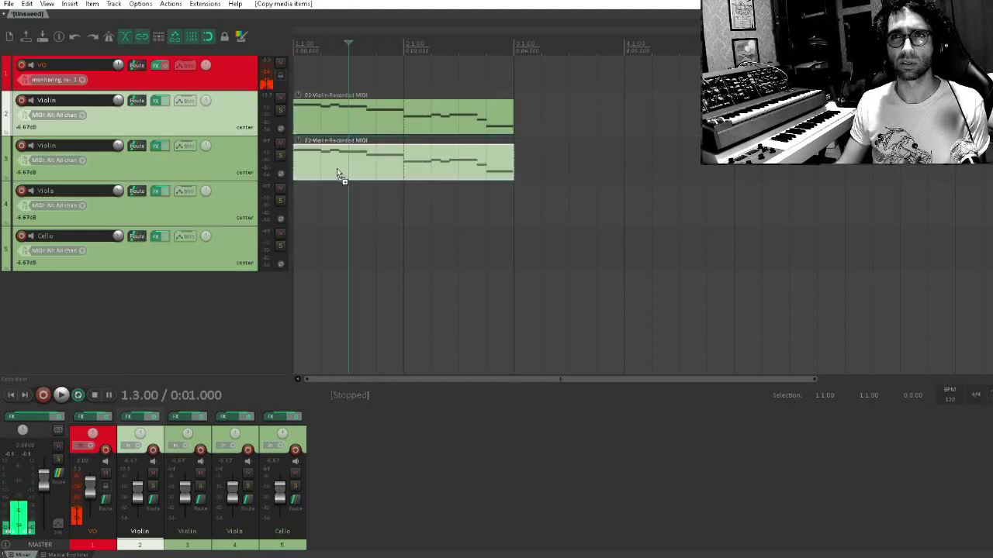
# Open the second Violin track's copied item and lower its bar 1 notes to E5, C#5, E5, C#5 and C5, keeping their timing
pyautogui.click(308, 182)
pyautogui.doubleClick(328, 166)
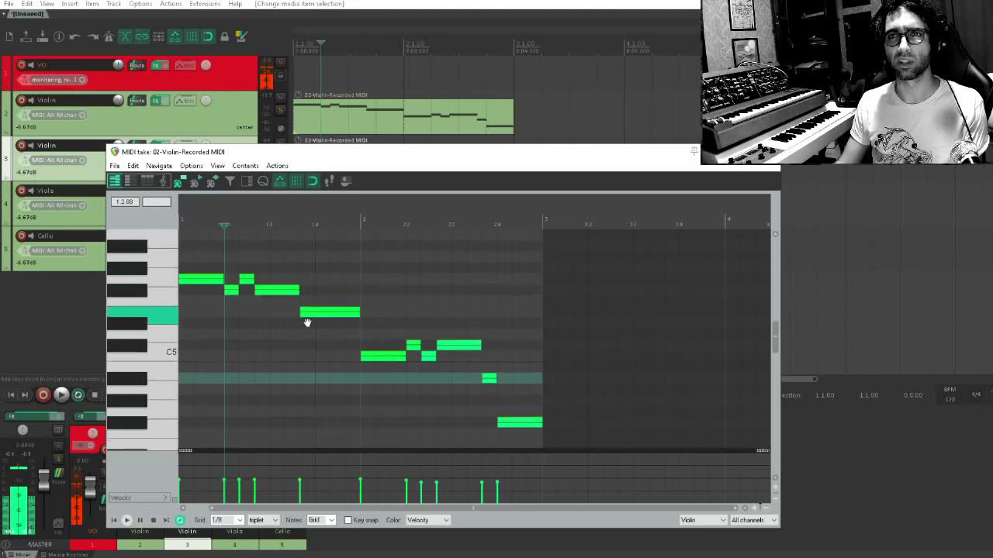
pyautogui.scroll(-1, 246, 290)
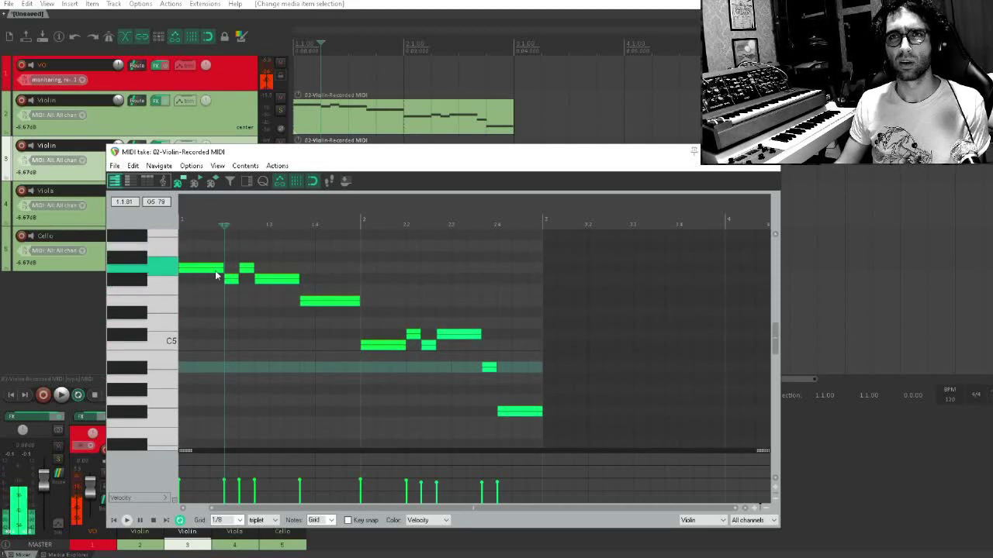
pyautogui.moveTo(206, 274); pyautogui.dragTo(231, 346)
pyautogui.moveTo(246, 268); pyautogui.dragTo(247, 302)
pyautogui.moveTo(232, 344); pyautogui.dragTo(232, 334)
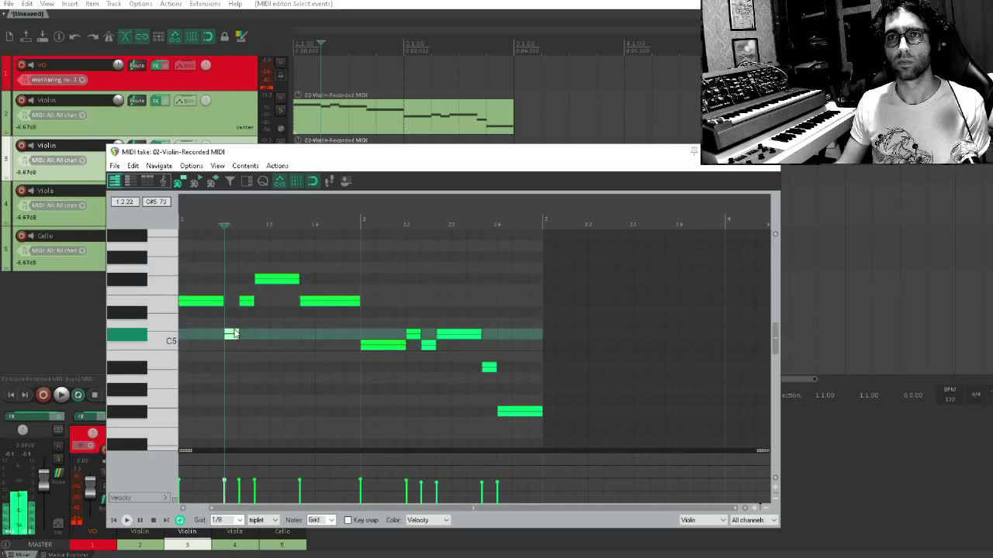
pyautogui.moveTo(268, 281); pyautogui.dragTo(267, 336)
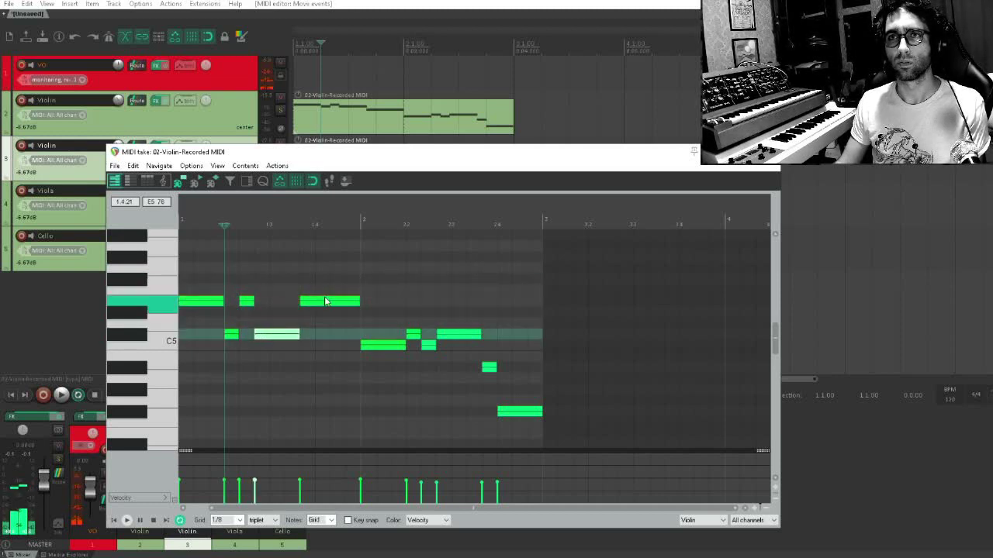
pyautogui.moveTo(326, 301); pyautogui.dragTo(378, 371)
# Lower the bar 2 notes to A#4, G4, A#4, G4 and F#4, lower the final note as well, and close the MIDI editor
pyautogui.click(381, 346)
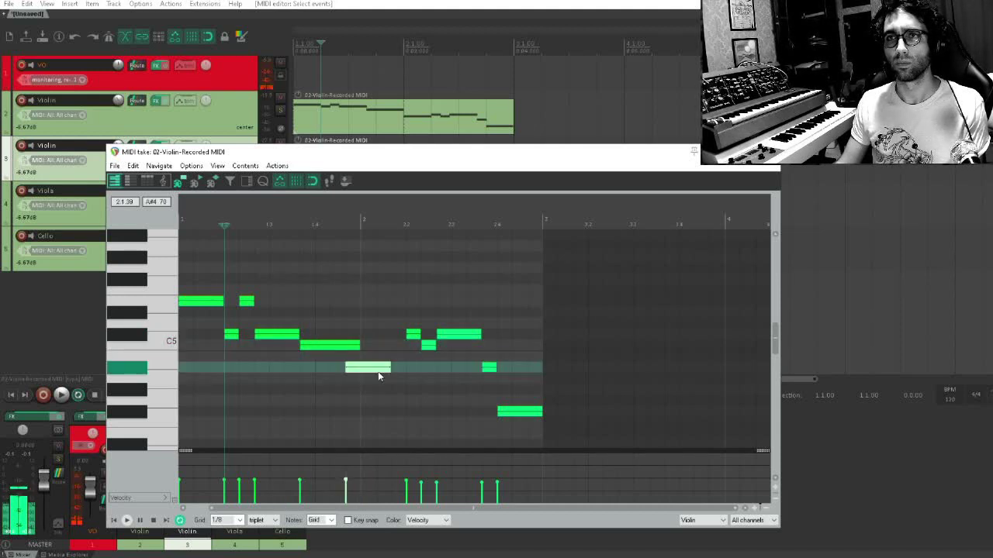
pyautogui.click(409, 335)
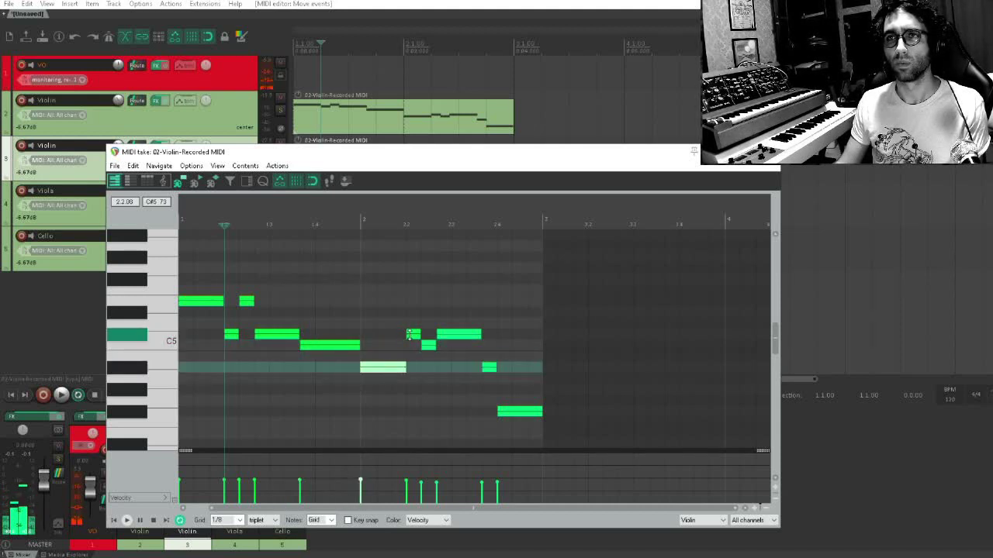
pyautogui.moveTo(415, 335); pyautogui.dragTo(415, 402)
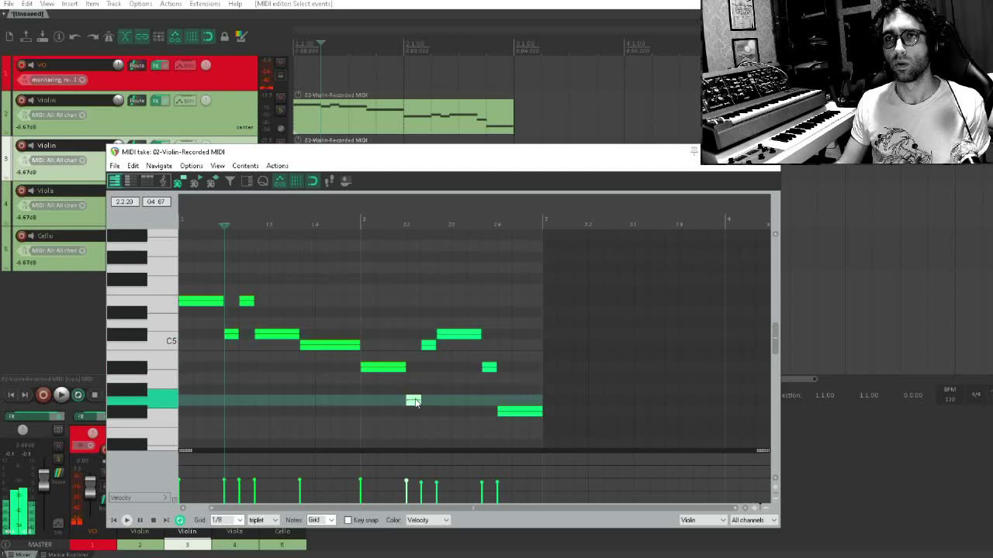
pyautogui.moveTo(429, 345); pyautogui.dragTo(445, 400)
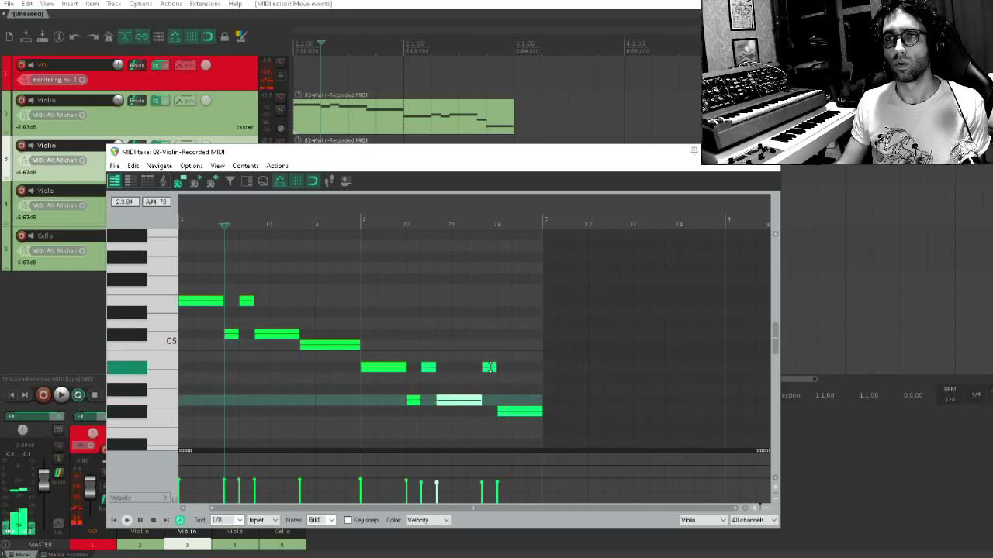
pyautogui.moveTo(488, 367); pyautogui.dragTo(487, 412)
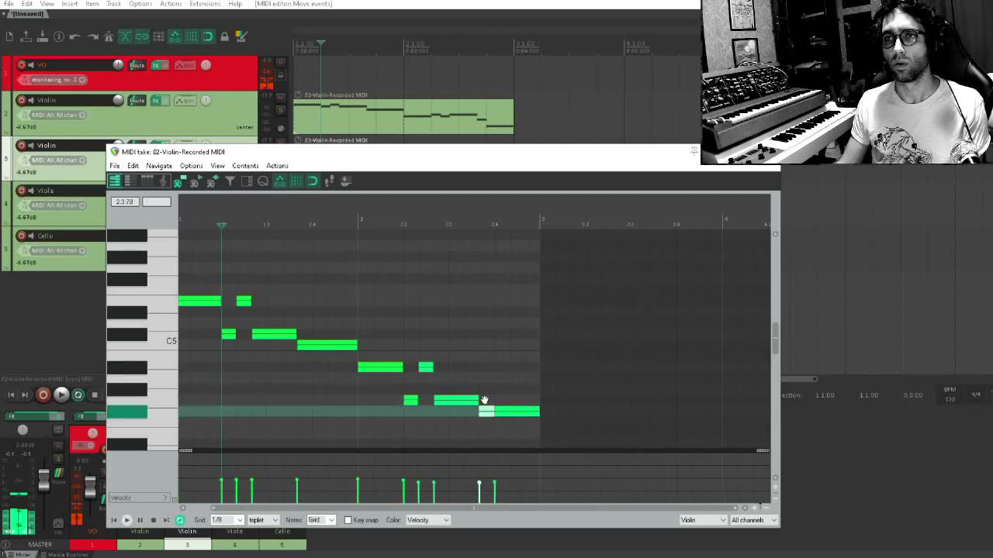
pyautogui.scroll(-3, 497, 326)
pyautogui.moveTo(505, 280); pyautogui.dragTo(505, 312)
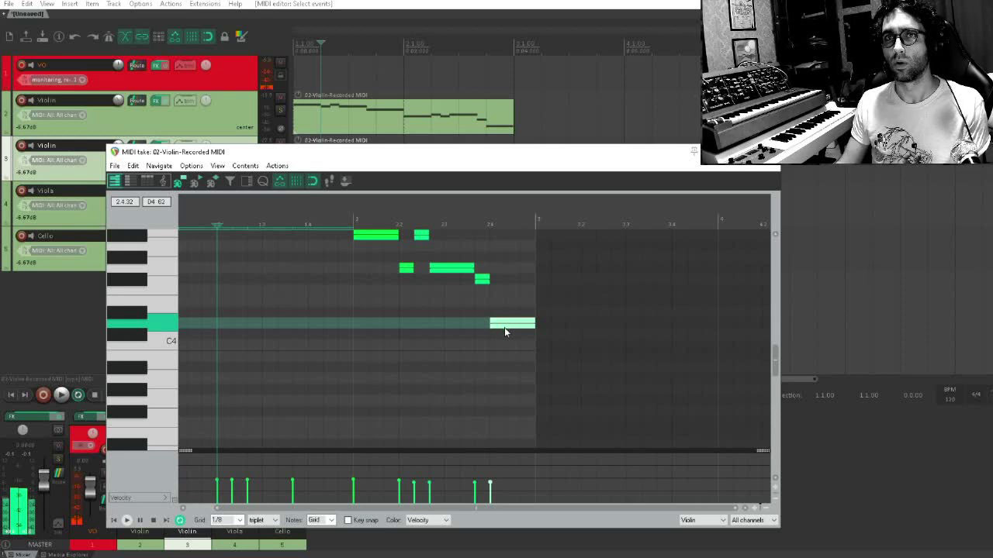
pyautogui.moveTo(505, 329); pyautogui.dragTo(510, 406)
pyautogui.scroll(-3, 533, 363)
pyautogui.click(768, 152)
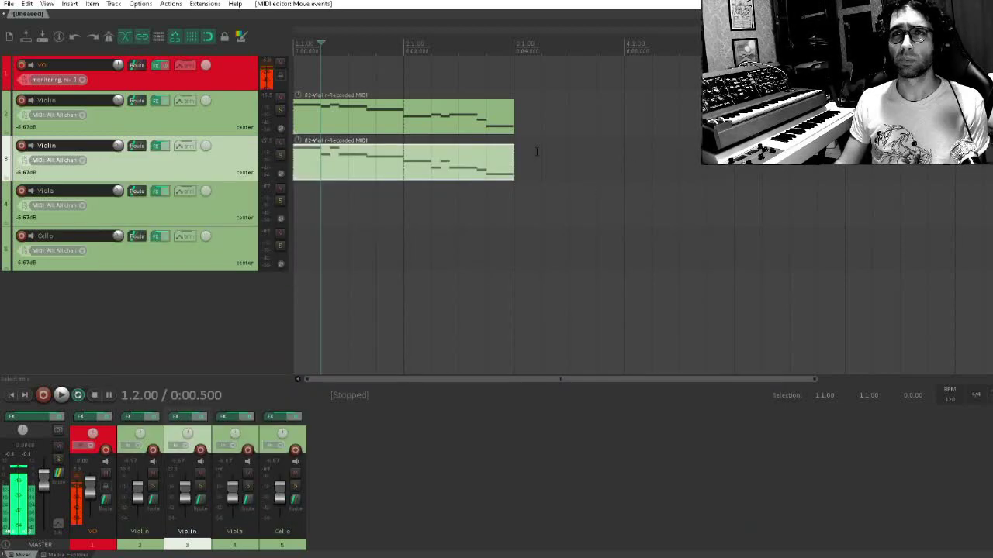
# Play the two violin parts together from the start of the project, and stop playback
pyautogui.click(299, 68)
pyautogui.press('space')
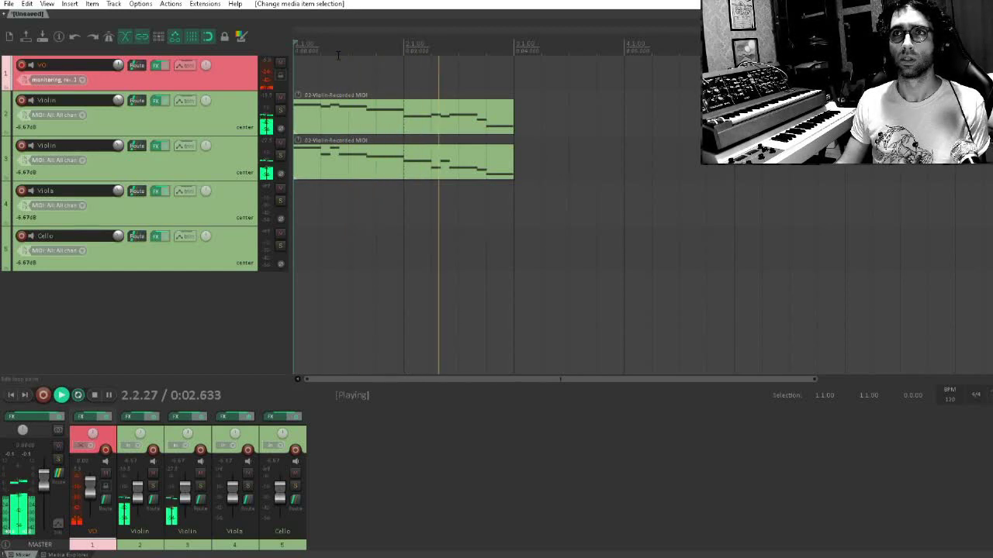
pyautogui.press('space')
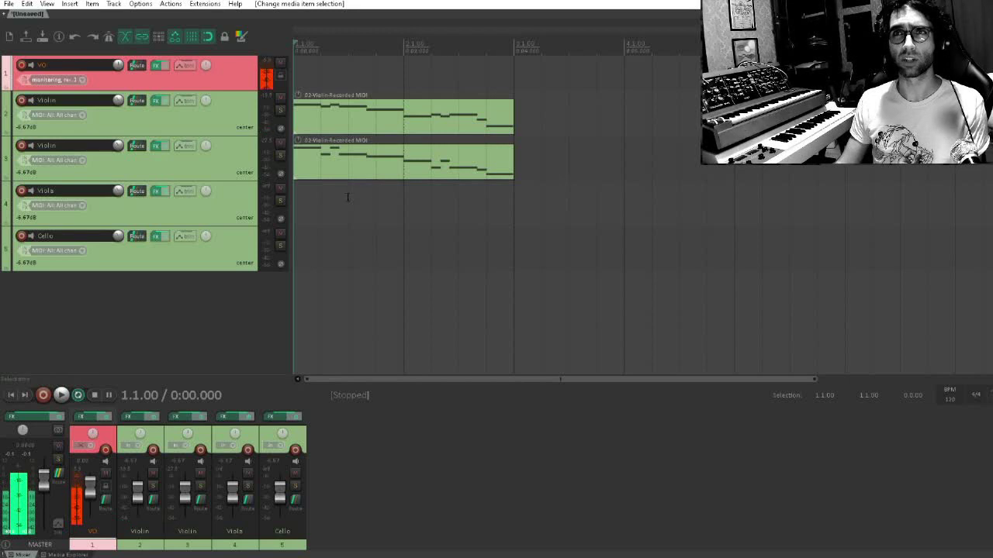
# Create an empty two-bar MIDI item on the Cello track from bar 1 and open it in the MIDI editor
pyautogui.scroll(2, 347, 197)
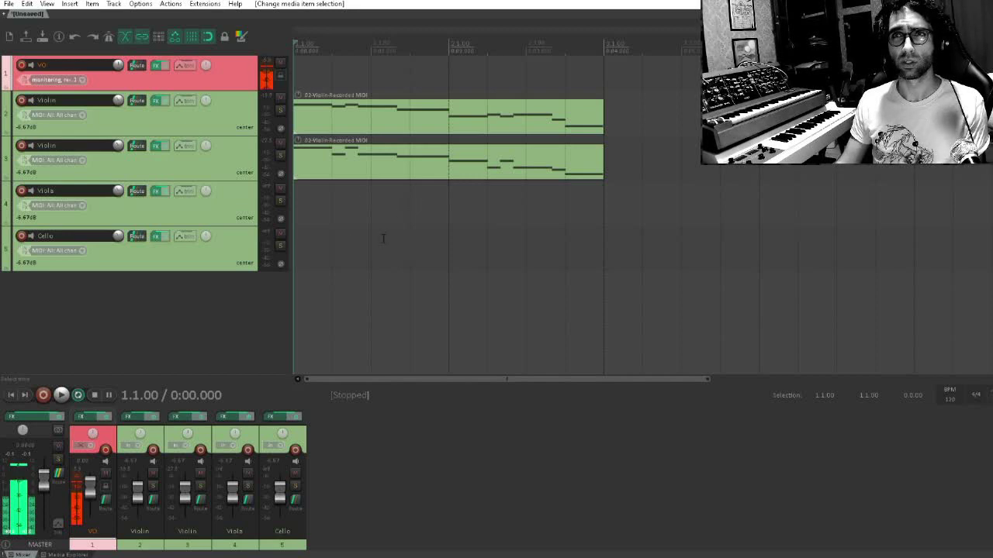
pyautogui.click(299, 247)
pyautogui.moveTo(299, 250); pyautogui.dragTo(613, 260)
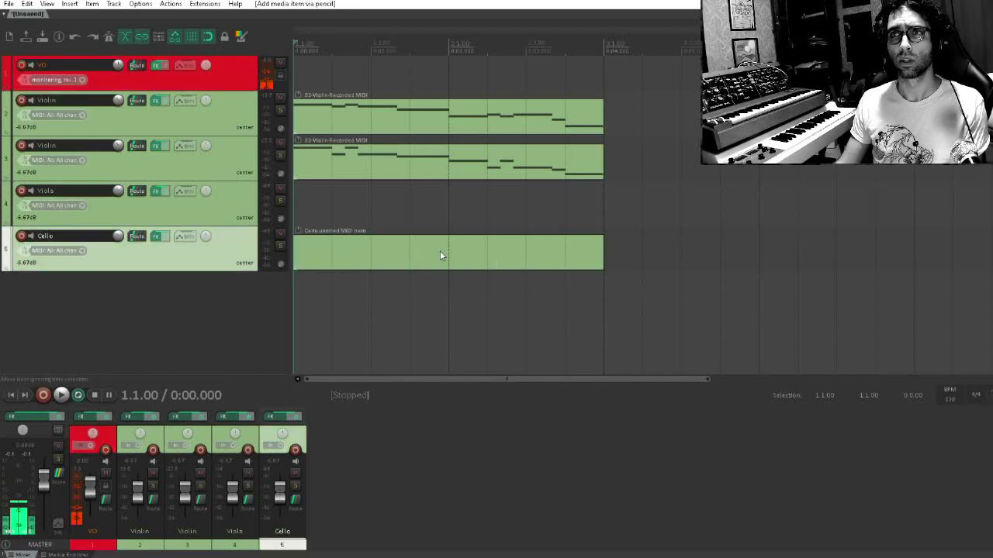
pyautogui.doubleClick(439, 252)
# Draw C2 notes on the first and third triplet eighths of beat 1.1, plus a one-beat C2 note at beat 1.2
pyautogui.scroll(-3, 370, 277)
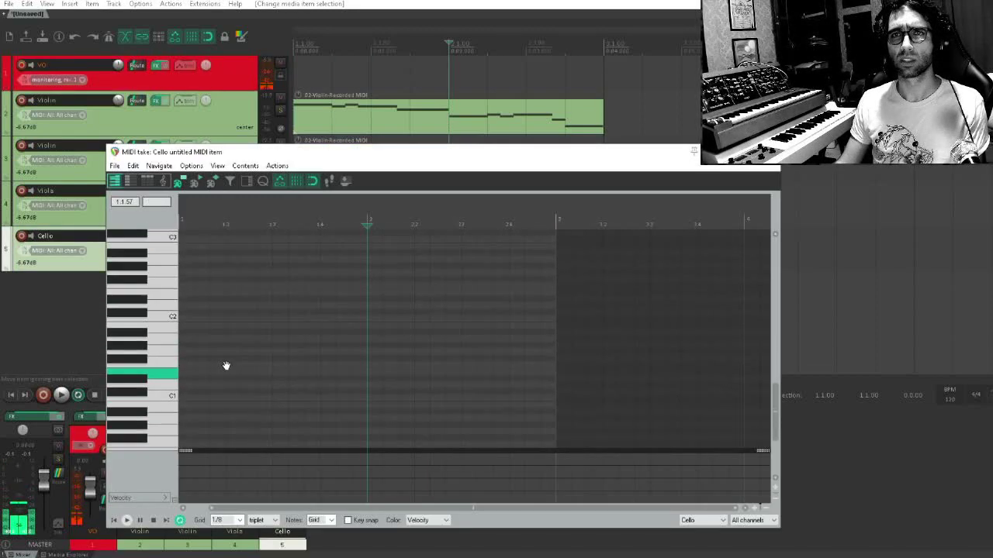
pyautogui.moveTo(193, 318); pyautogui.dragTo(205, 321)
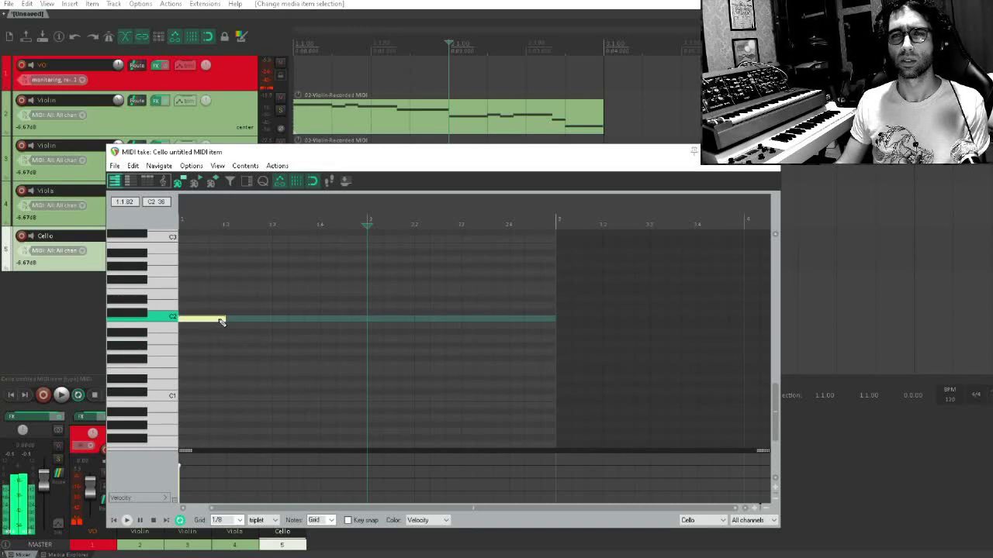
pyautogui.scroll(1, 299, 327)
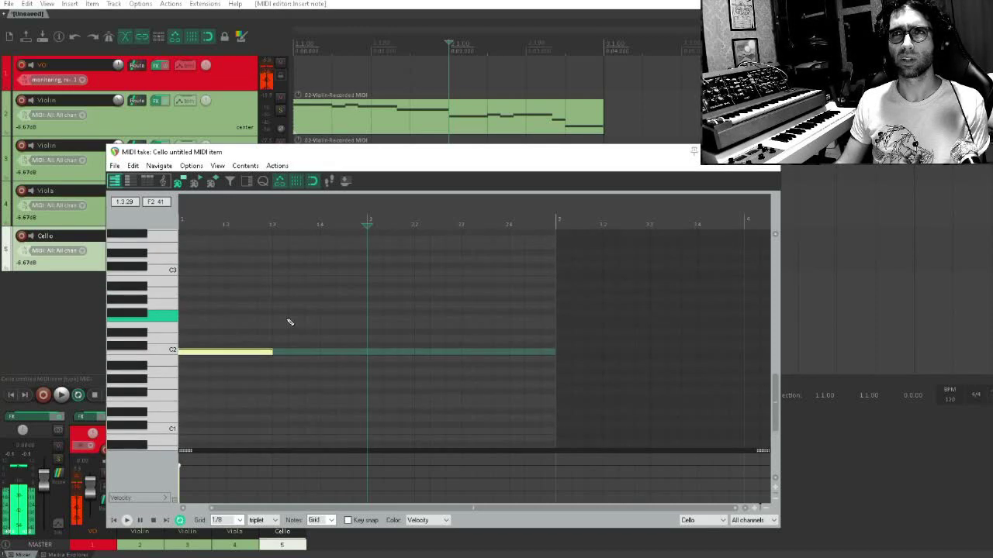
pyautogui.moveTo(270, 351); pyautogui.dragTo(312, 366)
pyautogui.scroll(2, 246, 350)
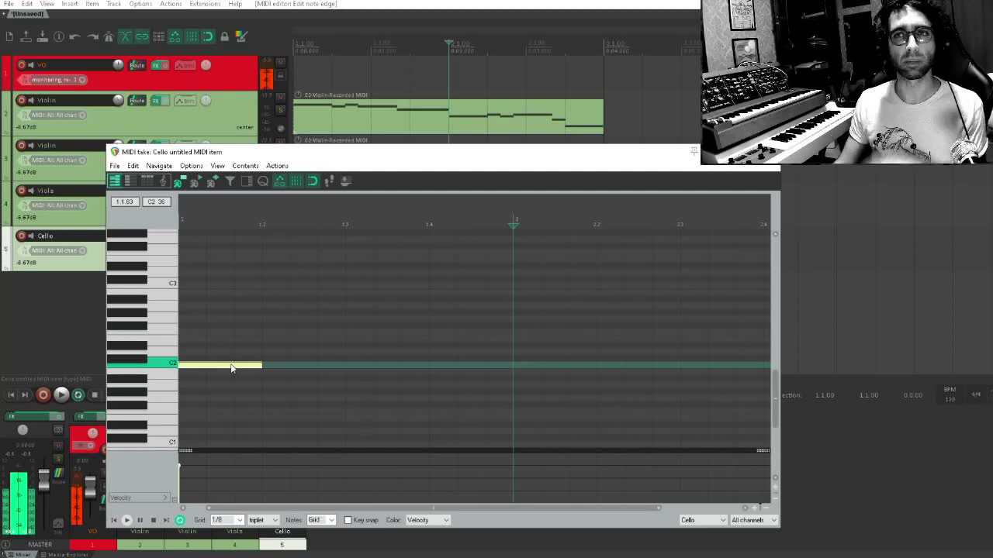
pyautogui.moveTo(230, 368); pyautogui.dragTo(225, 356)
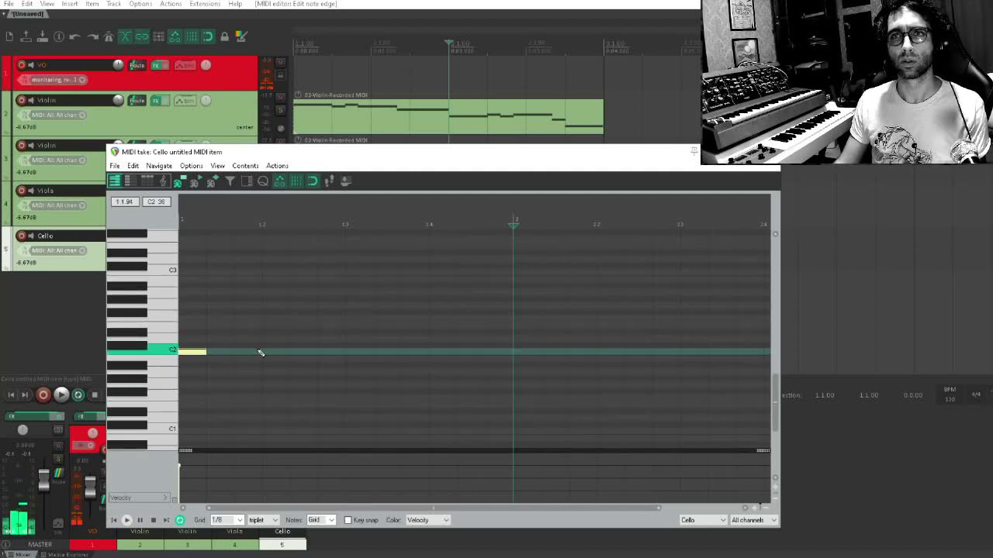
pyautogui.click(260, 353)
pyautogui.moveTo(265, 353)
pyautogui.mouseDown()
pyautogui.moveTo(343, 359)
pyautogui.moveTo(306, 352)
pyautogui.mouseUp()
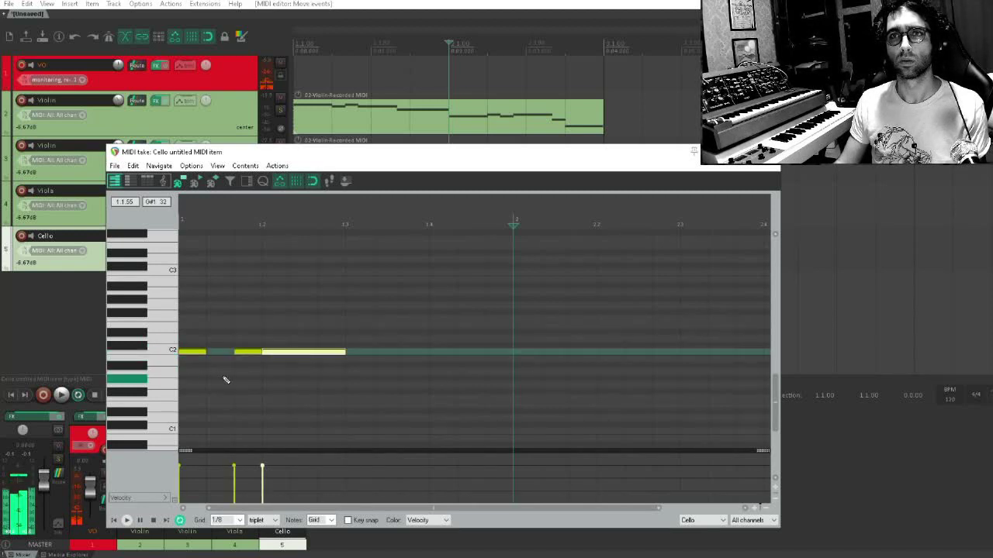
# Audition the start, shorten the C2 note at beat 1.2 to a triplet eighth, and add another C2 on that beat's third triplet
pyautogui.click(187, 373)
pyautogui.press('space')
pyautogui.press('space')
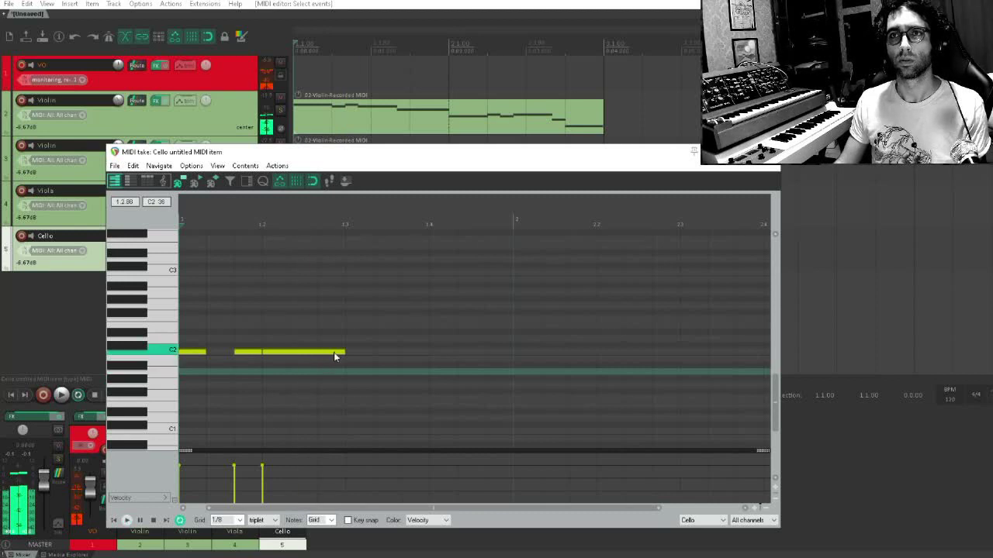
pyautogui.moveTo(342, 352); pyautogui.dragTo(286, 353)
pyautogui.click(324, 354)
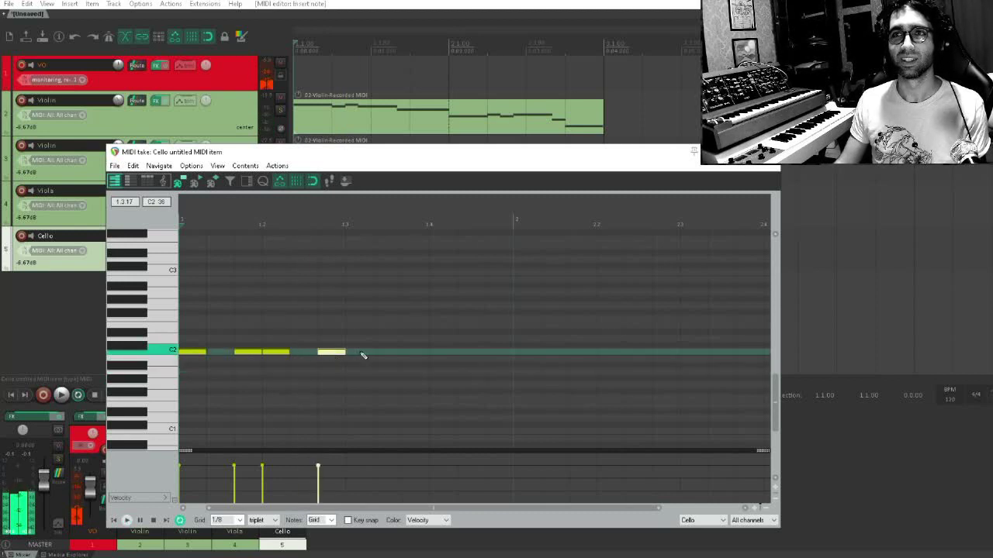
# Add F#2 notes on the first and third triplet eighths of beats 1.3 and 1.4
pyautogui.moveTo(356, 394); pyautogui.dragTo(377, 317)
pyautogui.click(404, 314)
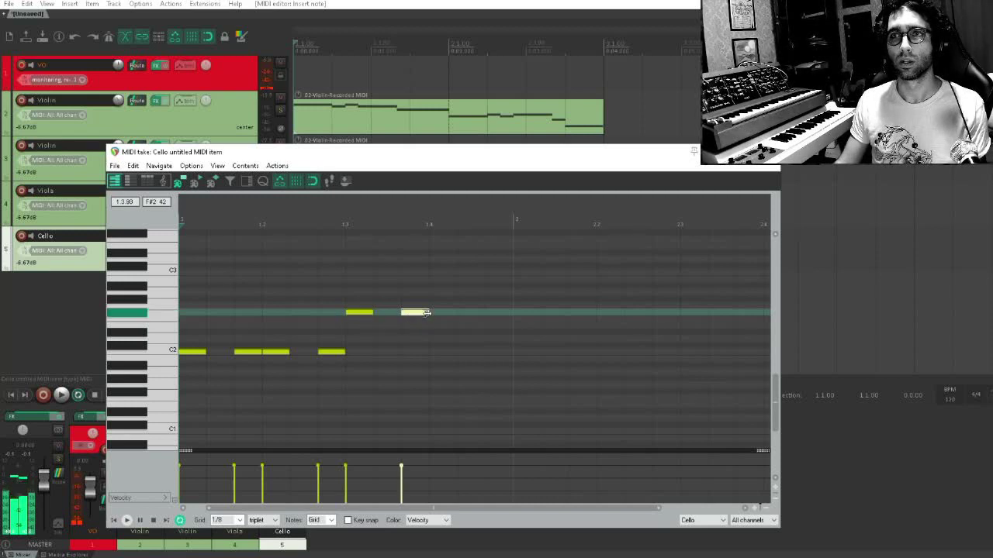
pyautogui.moveTo(445, 313); pyautogui.dragTo(458, 314)
pyautogui.click(496, 314)
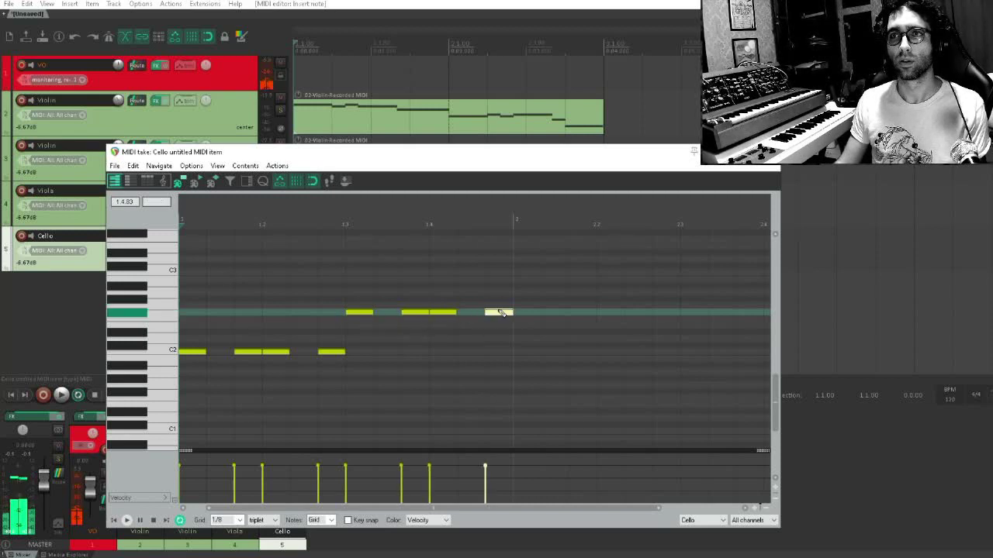
# Repeat the C2 triplet pattern on beats 2.1 and 2.2, and add one-beat F#2 notes at beats 2.3 and 2.4
pyautogui.click(521, 354)
pyautogui.click(585, 355)
pyautogui.click(611, 354)
pyautogui.hscroll(4, 552, 337)
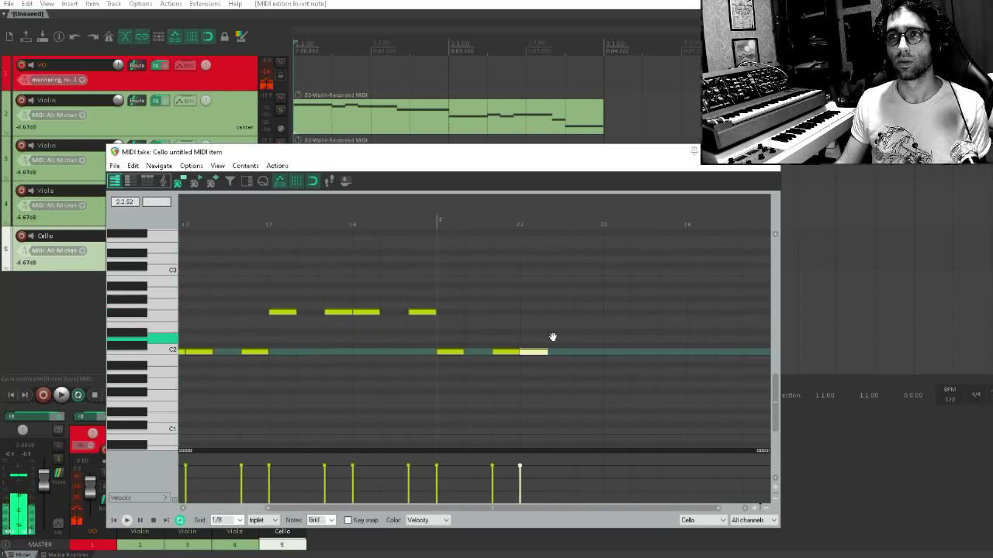
pyautogui.click(532, 353)
pyautogui.moveTo(546, 312); pyautogui.dragTo(716, 312)
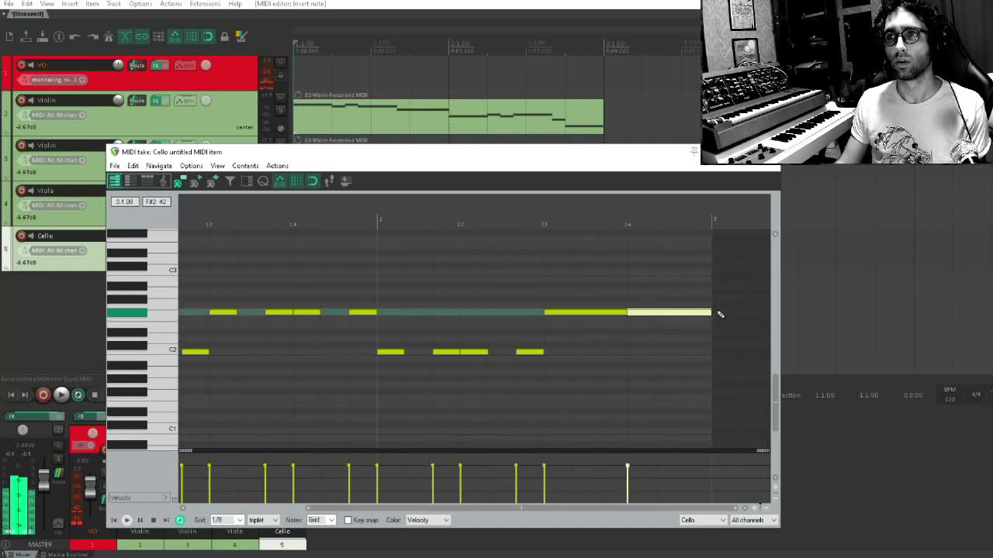
# Close the MIDI editor and play the cello part together with both violins from the start
pyautogui.click(768, 152)
pyautogui.press('space')
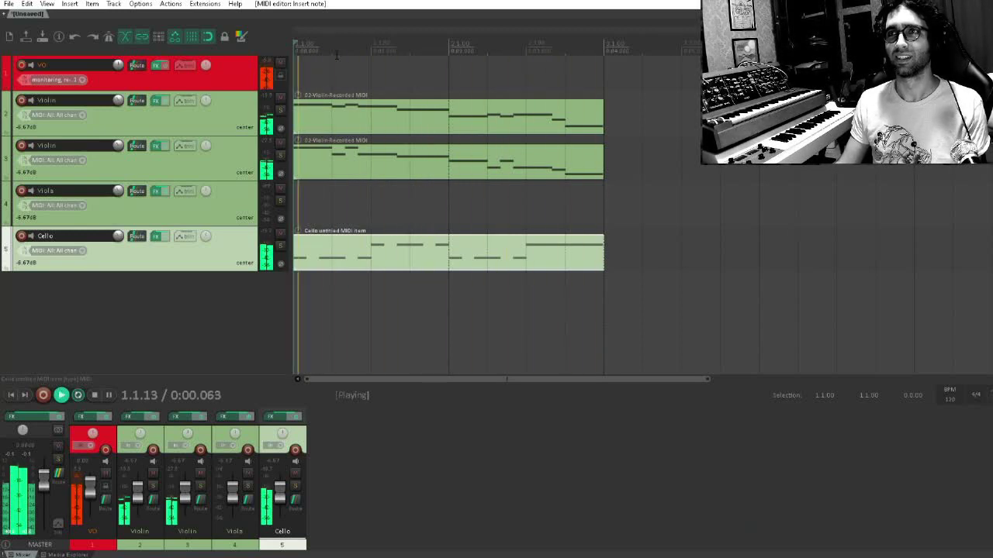
pyautogui.press('space')
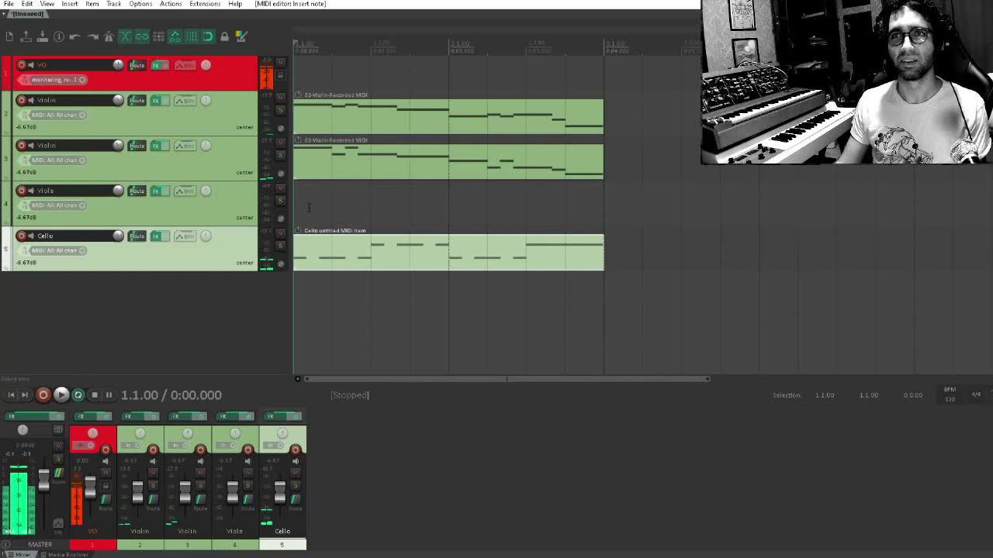
# Create an empty two-bar MIDI item on the Viola track from bar 1 and open it in the MIDI editor
pyautogui.click(307, 207)
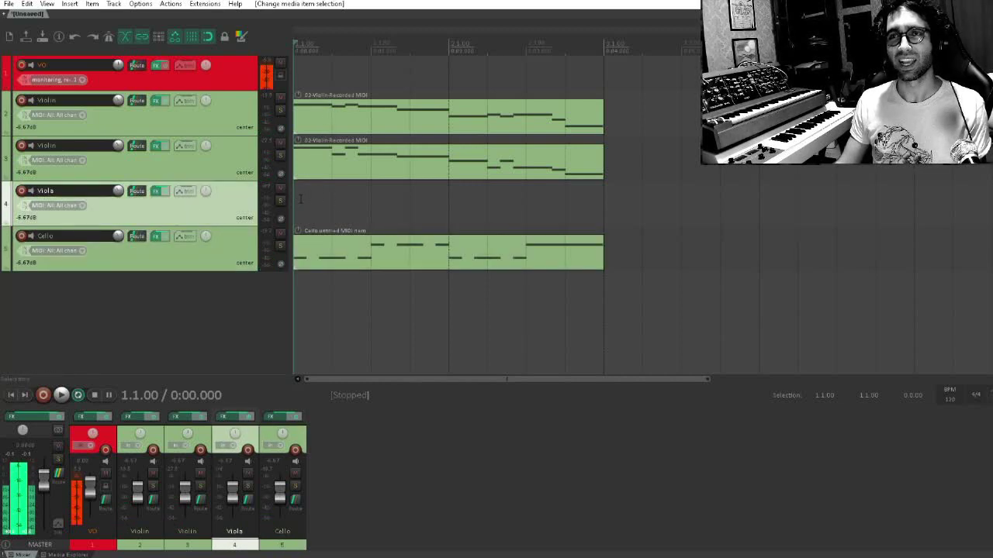
pyautogui.click(306, 173)
pyautogui.click(305, 205)
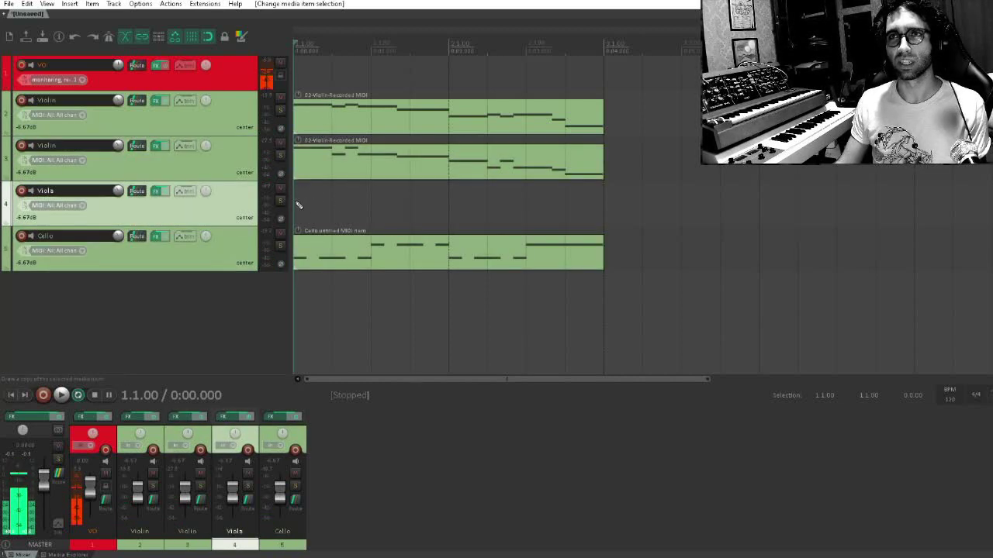
pyautogui.moveTo(298, 205)
pyautogui.mouseDown()
pyautogui.moveTo(640, 204)
pyautogui.moveTo(606, 205)
pyautogui.mouseUp()
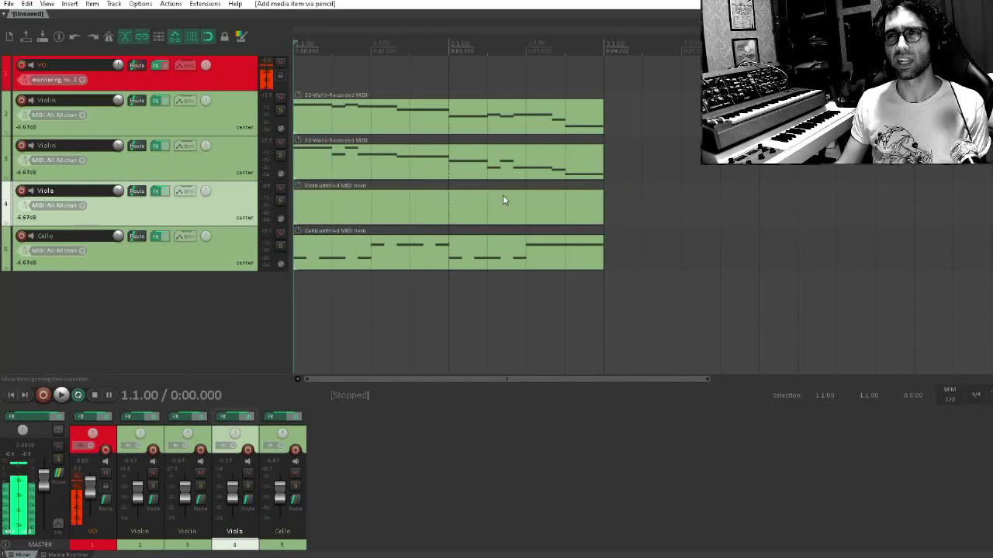
pyautogui.doubleClick(391, 205)
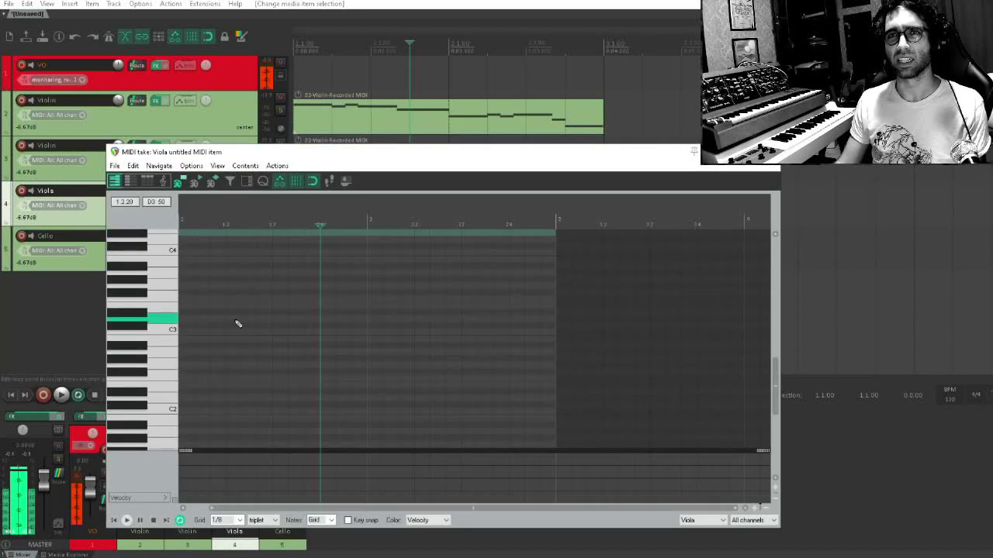
# Add an F#3 and an E3 triplet-eighth note at the start of bar 1 in the viola part
pyautogui.click(184, 327)
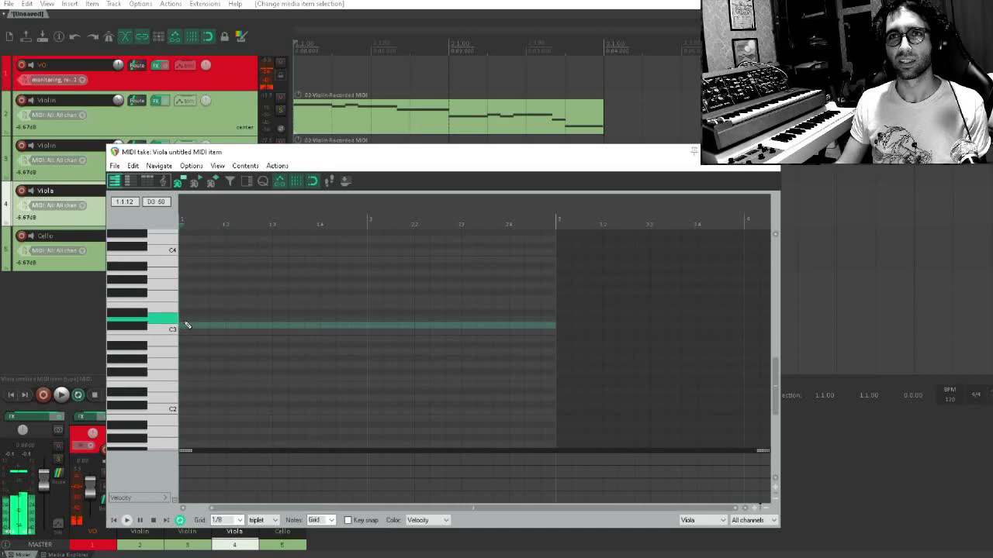
pyautogui.click(183, 300)
pyautogui.moveTo(194, 300); pyautogui.dragTo(246, 281)
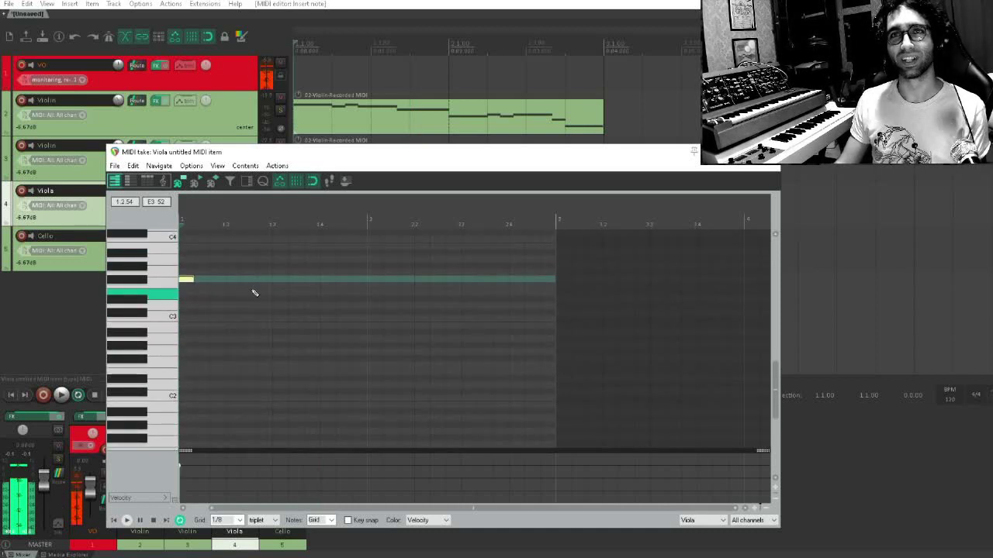
pyautogui.scroll(3, 248, 292)
pyautogui.click(188, 293)
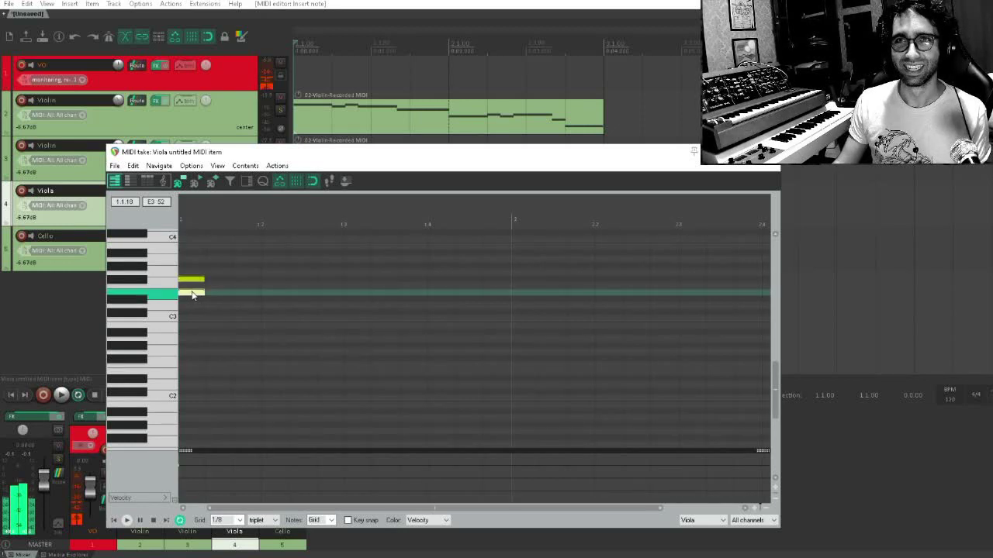
# Set the grid to 1/16 triplet and trim the two notes into consecutive sixteenth triplets, E3 first and F#3 second
pyautogui.click(237, 520)
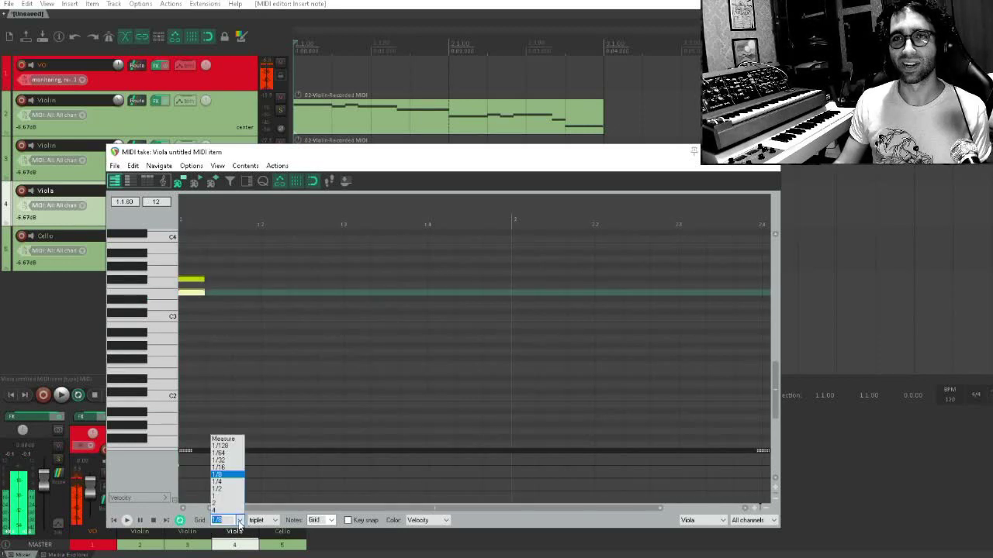
pyautogui.click(239, 469)
pyautogui.scroll(2, 244, 303)
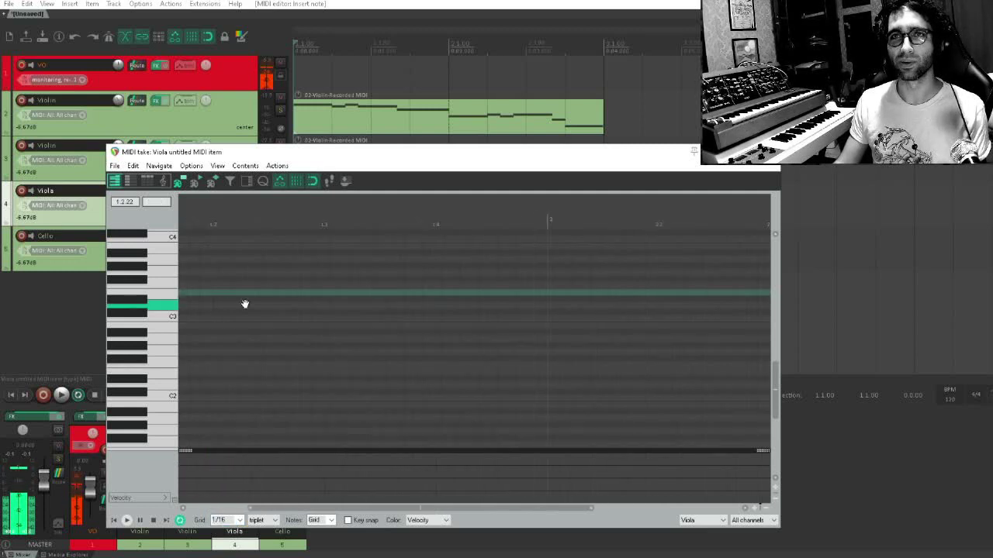
pyautogui.click(217, 301)
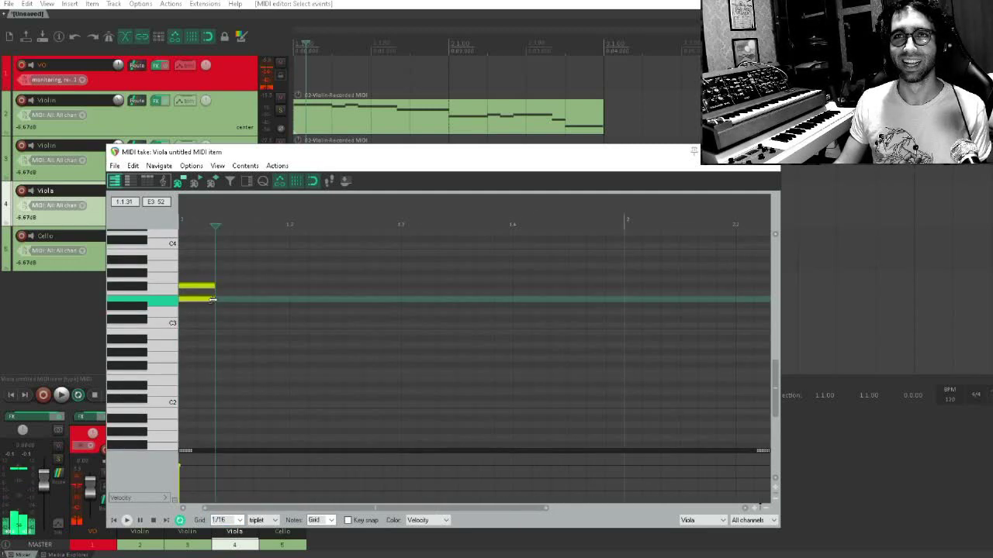
pyautogui.moveTo(215, 300); pyautogui.dragTo(197, 289)
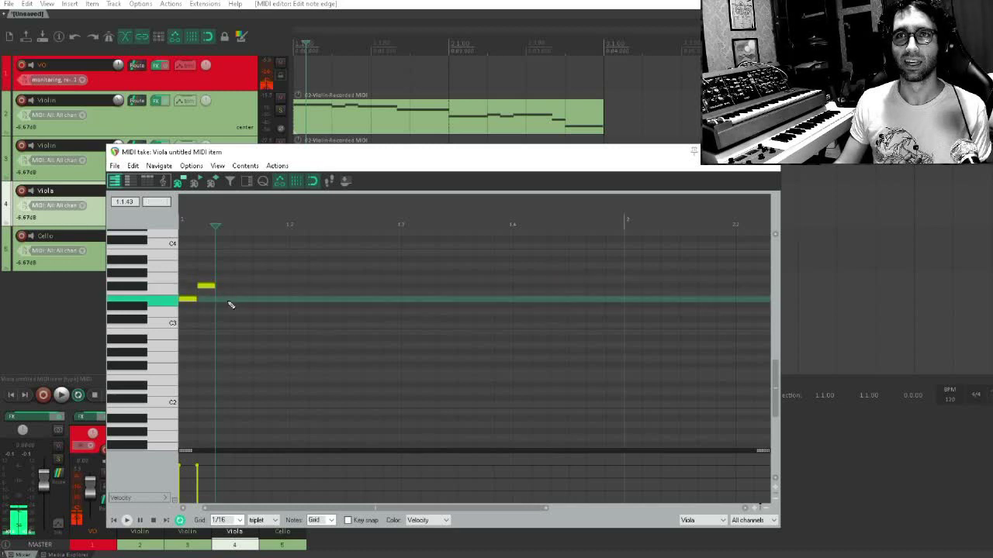
# Fill the rest of beat 1.1 with alternating E3 and F#3 sixteenth-triplet notes
pyautogui.click(225, 299)
pyautogui.click(240, 286)
pyautogui.click(261, 299)
pyautogui.click(278, 287)
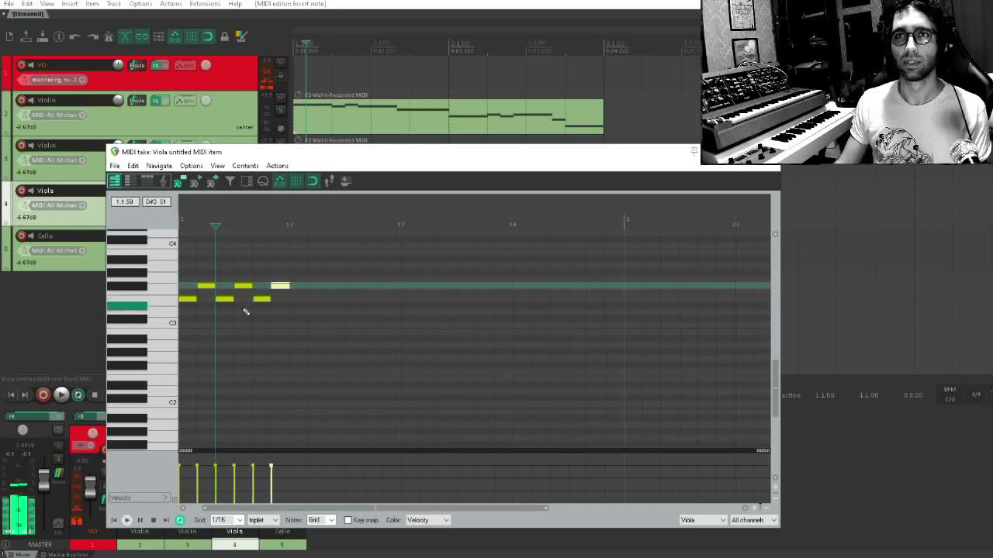
# Play the viola figure from the start, with the other parts and with the Viola track briefly soloed
pyautogui.click(185, 323)
pyautogui.press('space')
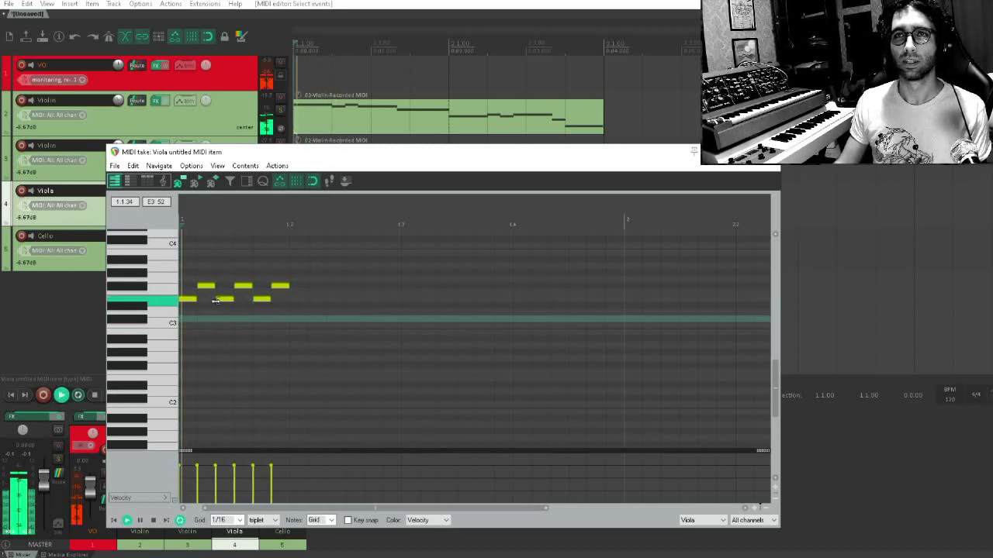
pyautogui.press('space')
pyautogui.moveTo(232, 155); pyautogui.dragTo(215, 291)
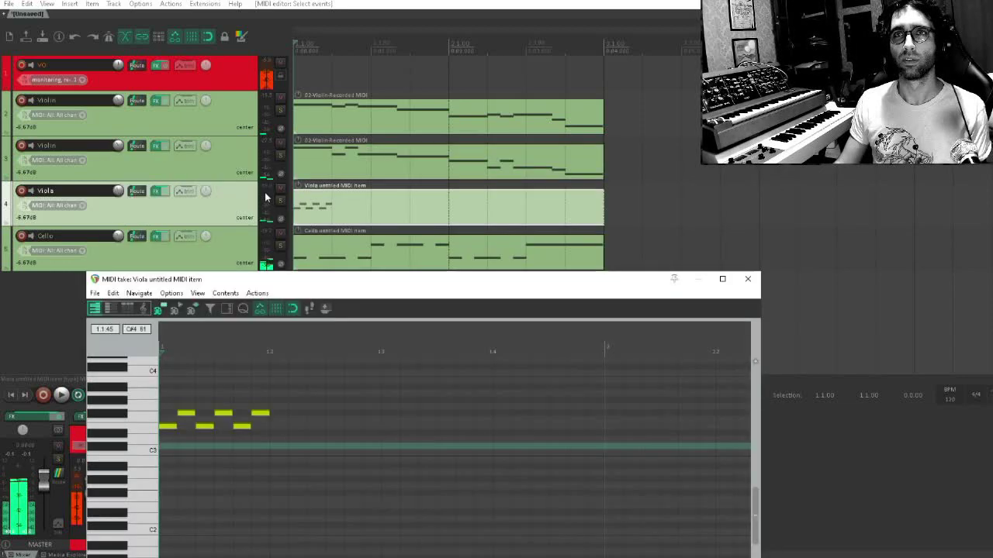
pyautogui.click(281, 200)
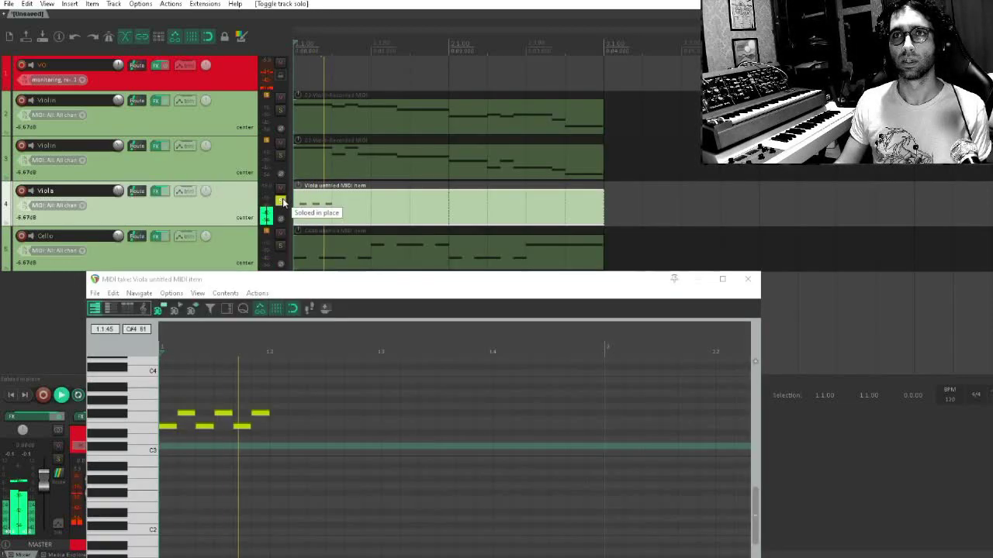
pyautogui.click(280, 200)
pyautogui.moveTo(256, 281); pyautogui.dragTo(300, 129)
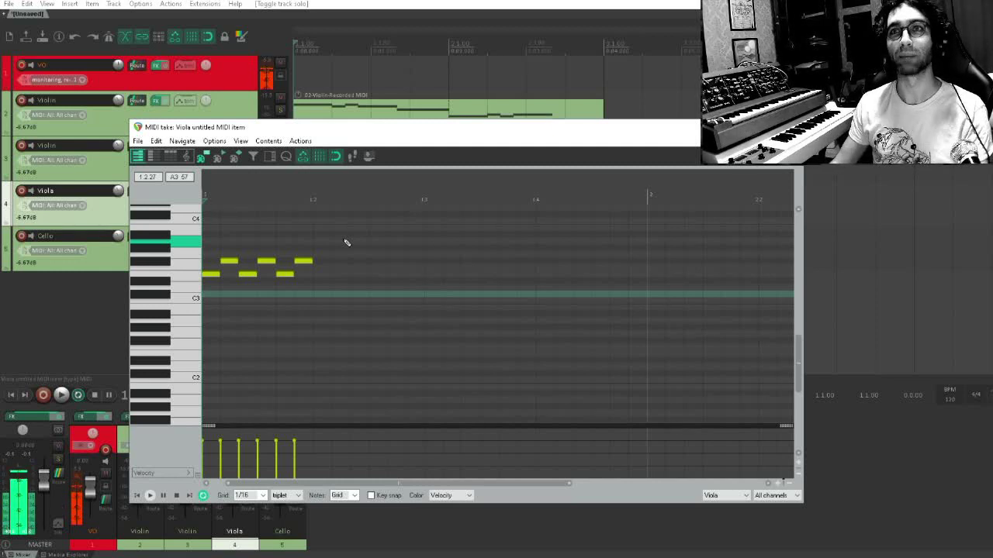
# Extend the starts of all viola notes after the first slightly earlier so that each overlaps the preceding note
pyautogui.scroll(3, 372, 252)
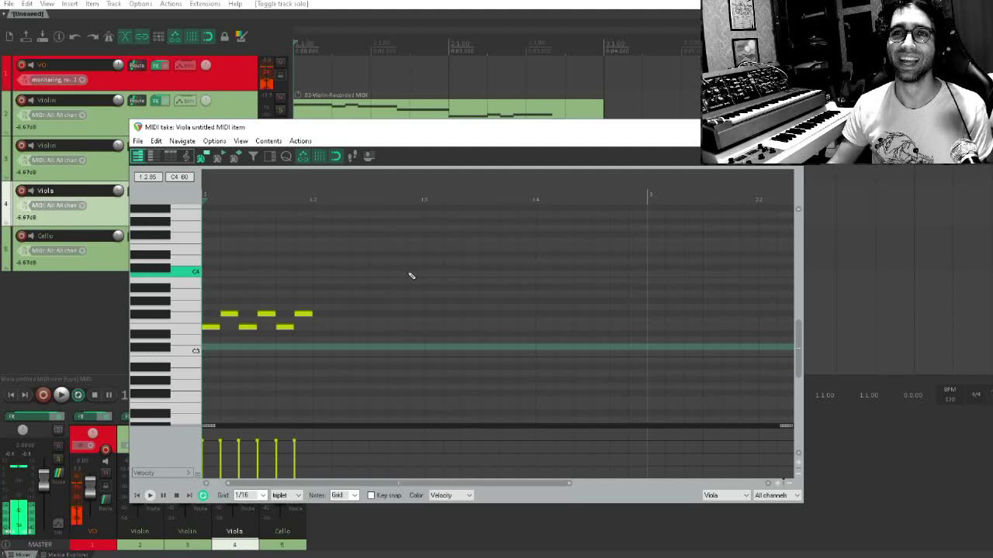
pyautogui.scroll(3, 317, 269)
pyautogui.moveTo(516, 260); pyautogui.dragTo(252, 321)
pyautogui.scroll(-3, 222, 309)
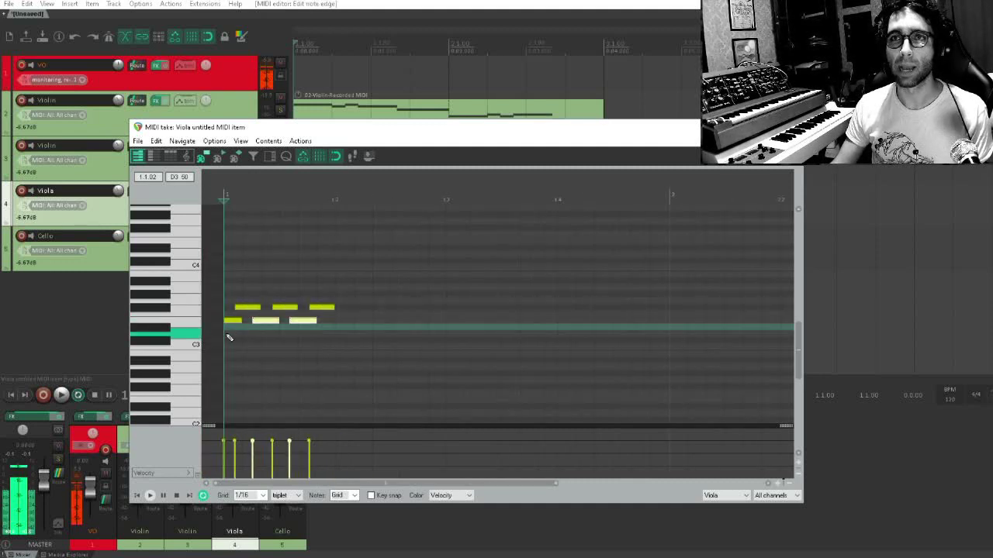
# Play the overlapping viola notes from the start and solo the Viola track to hear them alone
pyautogui.press('space')
pyautogui.press('space')
pyautogui.moveTo(292, 128); pyautogui.dragTo(302, 295)
pyautogui.click(281, 201)
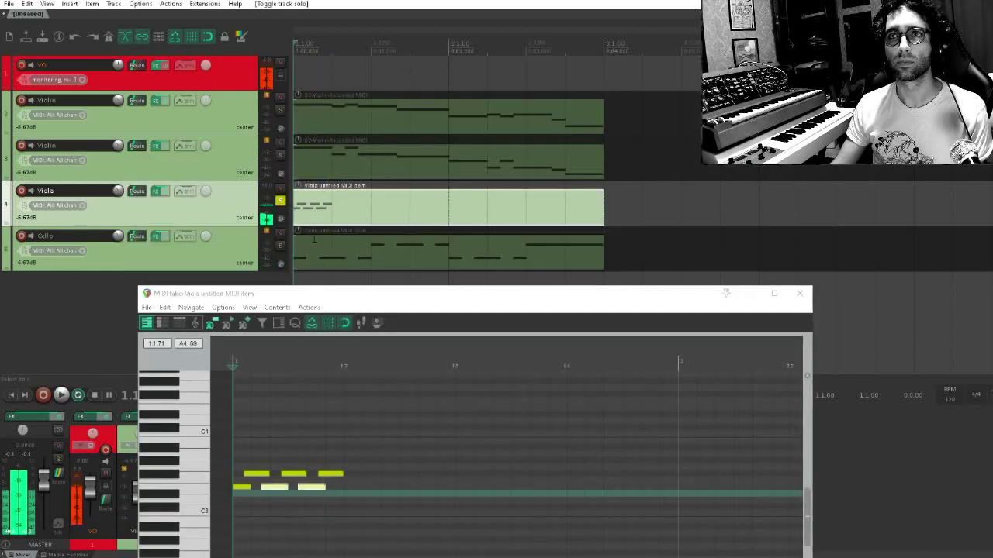
# Copy the six-note figure to beat 1.2 a whole step higher, and repeat both beats on beats 1.3 and 1.4
pyautogui.moveTo(382, 437); pyautogui.dragTo(240, 492)
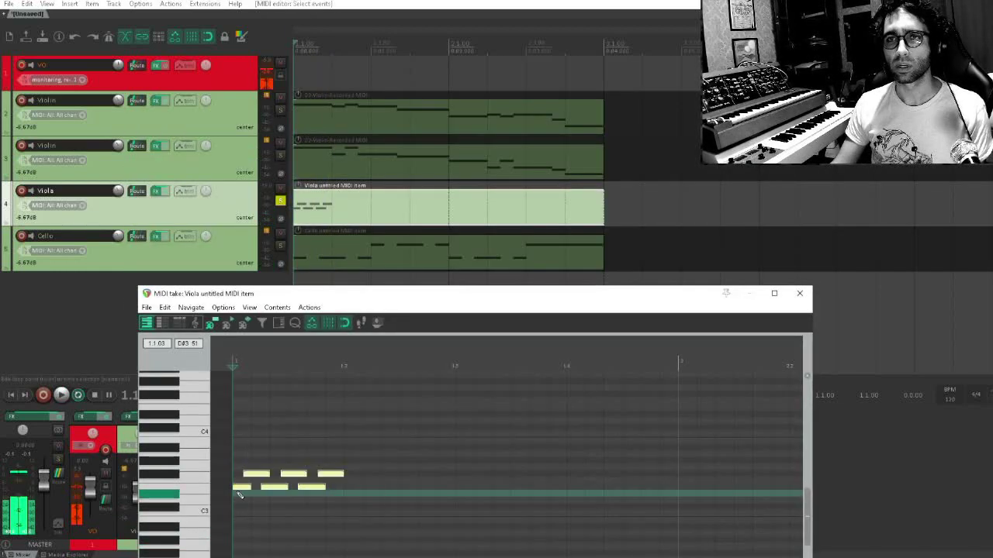
pyautogui.click(243, 489)
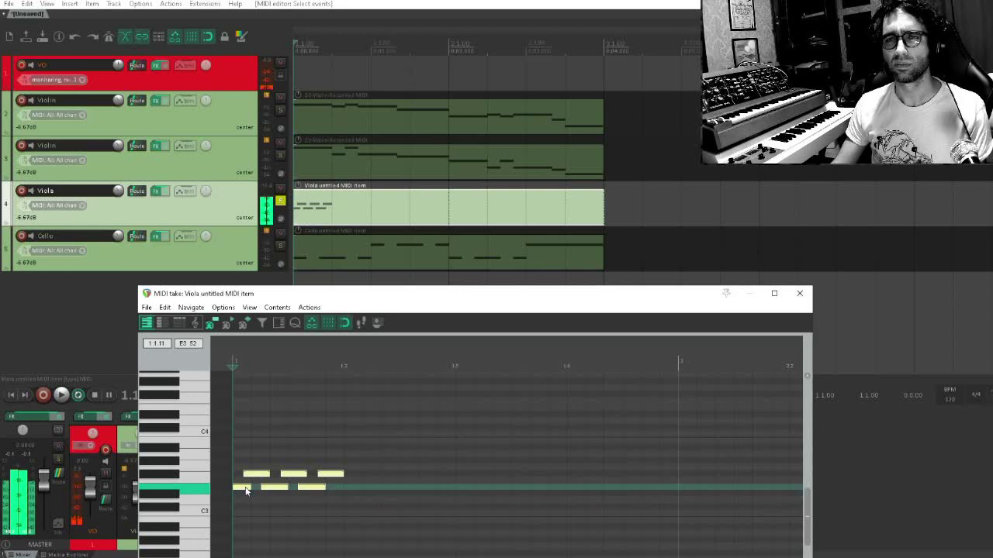
pyautogui.moveTo(245, 490); pyautogui.dragTo(347, 472)
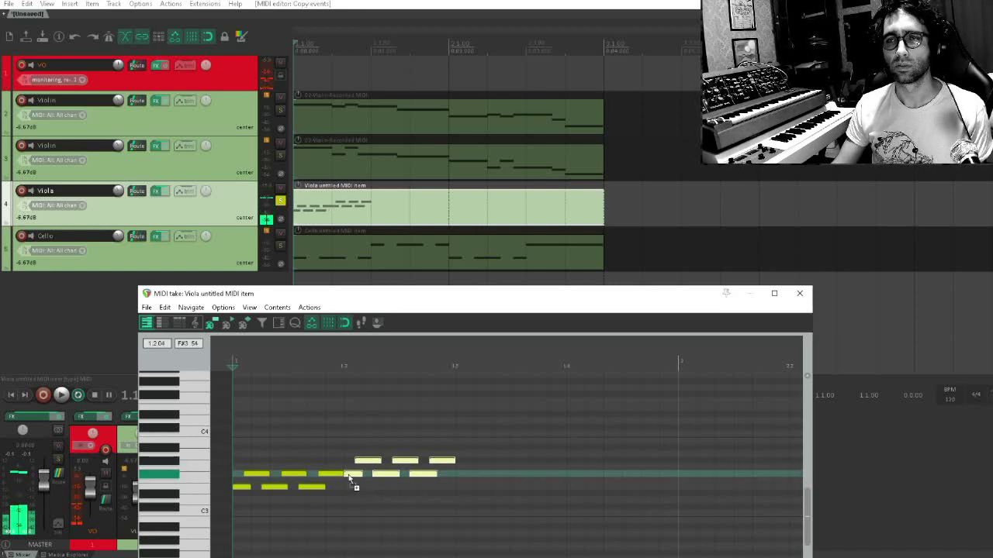
pyautogui.moveTo(448, 445); pyautogui.dragTo(474, 498)
pyautogui.press('Escape')
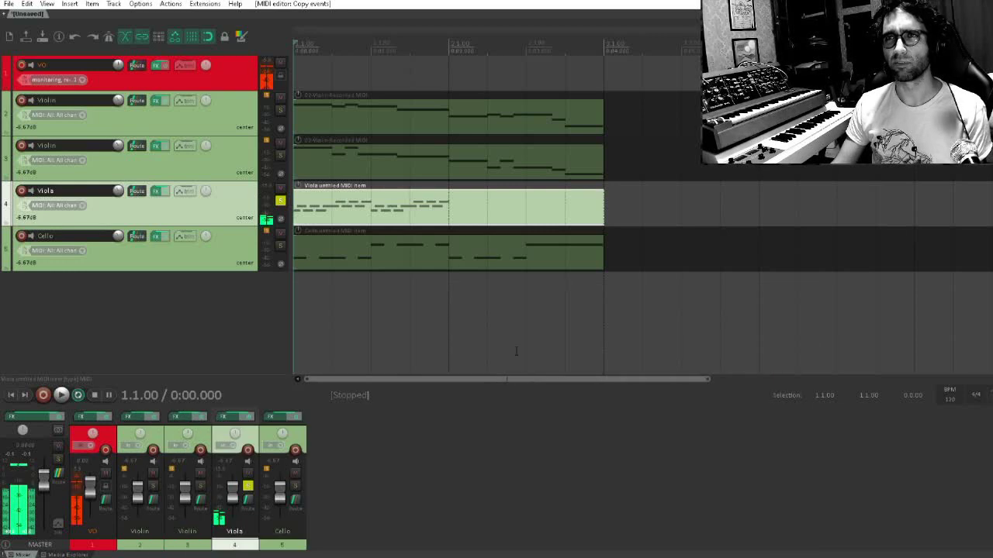
# Reopen the viola item and copy all of bar 1's notes into bar 2
pyautogui.doubleClick(448, 207)
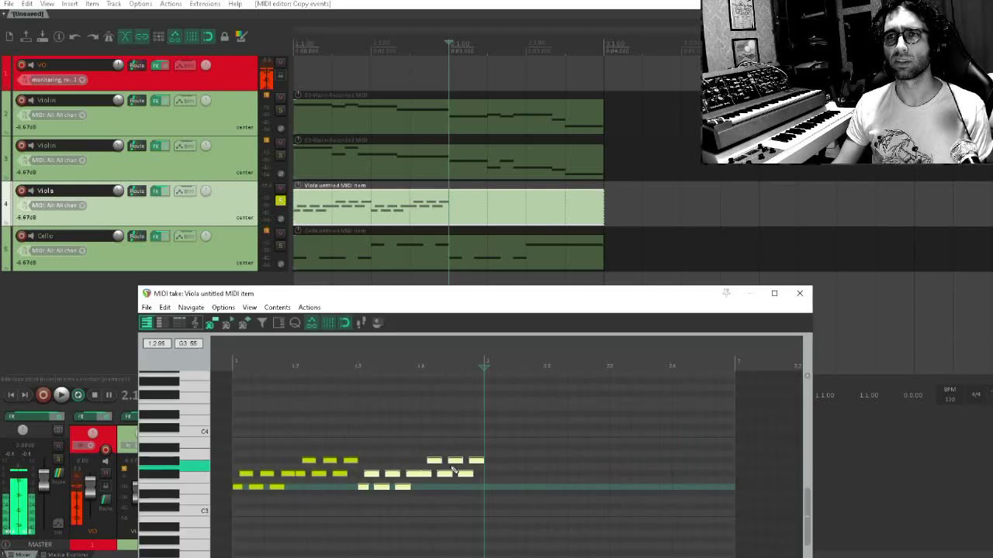
pyautogui.moveTo(508, 396); pyautogui.dragTo(239, 549)
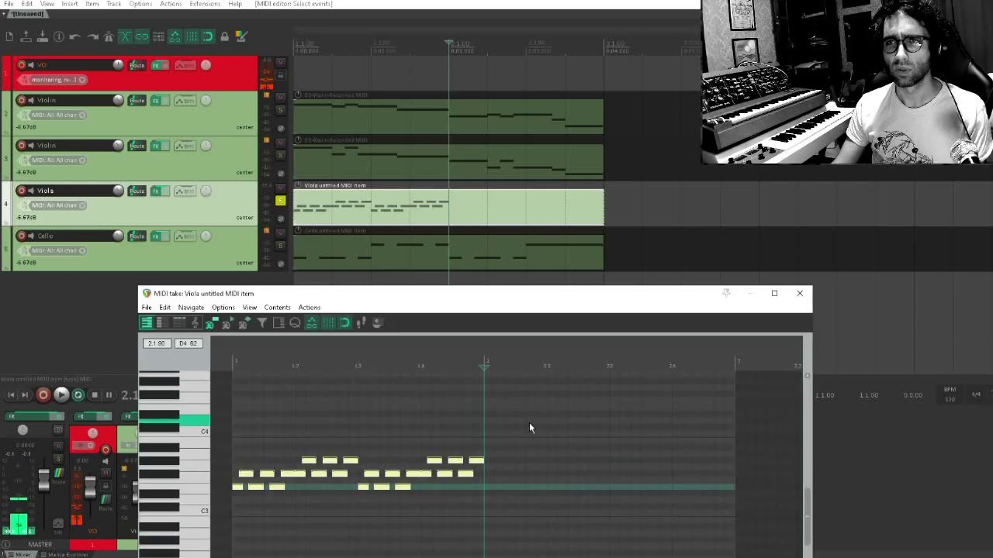
pyautogui.moveTo(542, 419); pyautogui.dragTo(618, 492)
pyautogui.scroll(3, 612, 488)
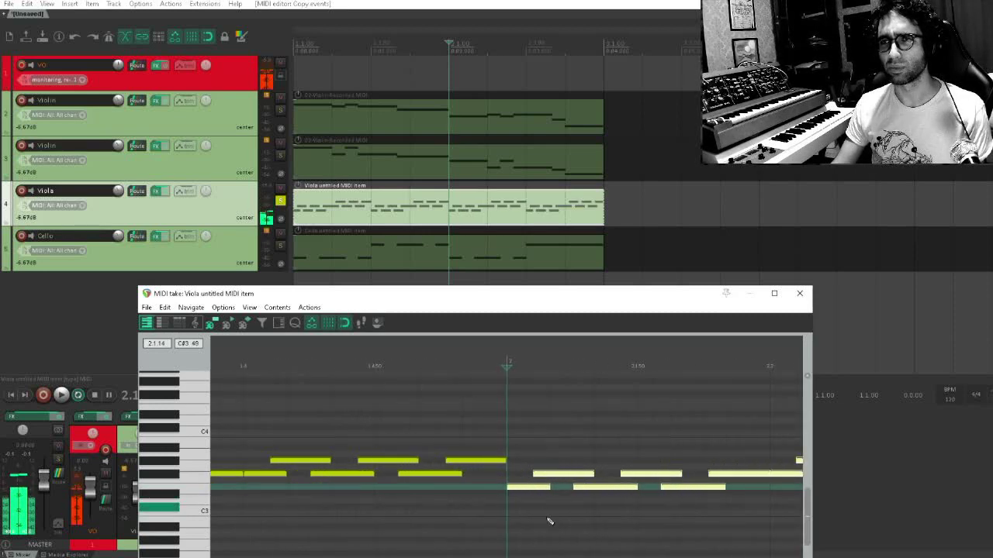
# Close the MIDI editor and play all four string parts together from the start with the viola unsoloed
pyautogui.press('Escape')
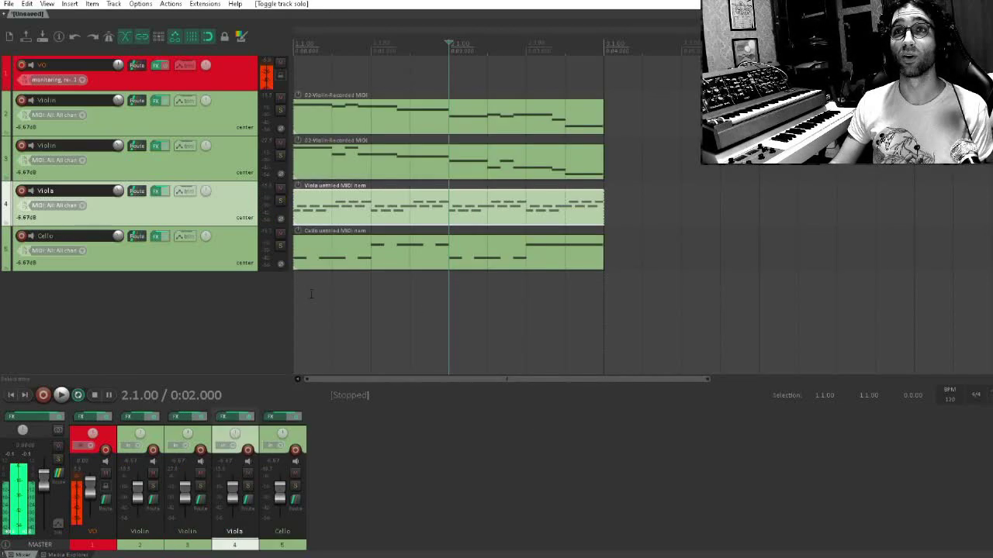
pyautogui.click(301, 298)
pyautogui.press('space')
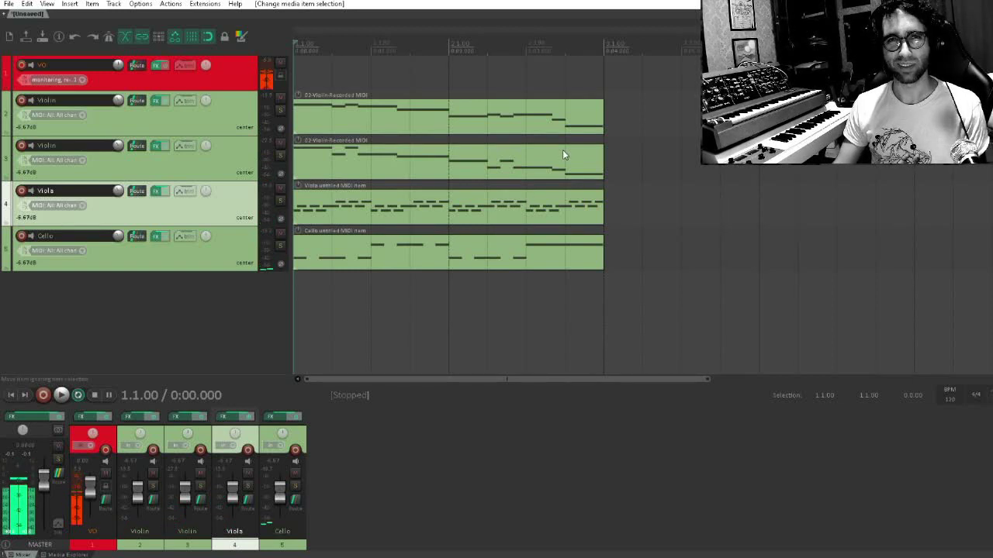
# Duplicate the four string items so the passage repeats in bars 3 and 4
pyautogui.moveTo(663, 94); pyautogui.dragTo(291, 268)
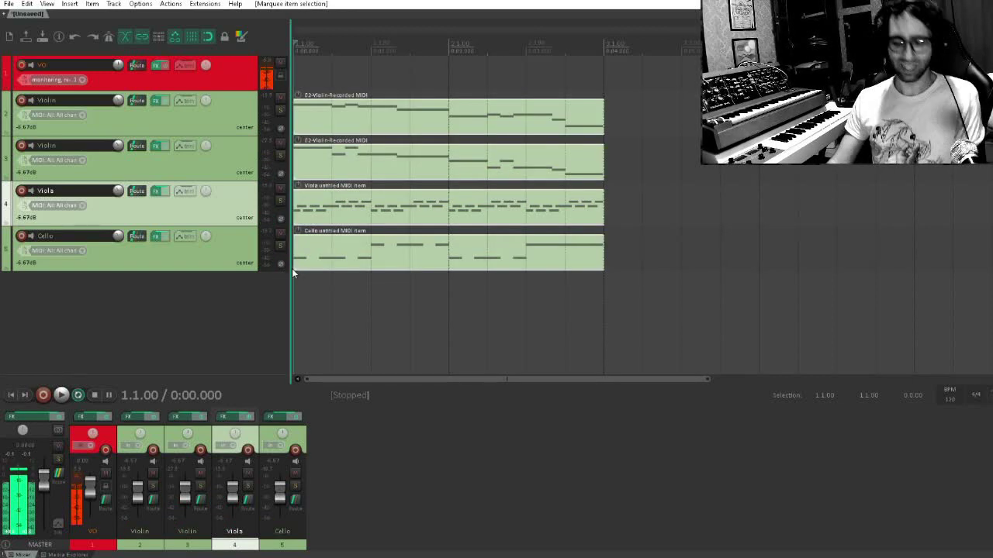
pyautogui.hotkey('ctrl', 'd')
pyautogui.scroll(-3, 418, 245)
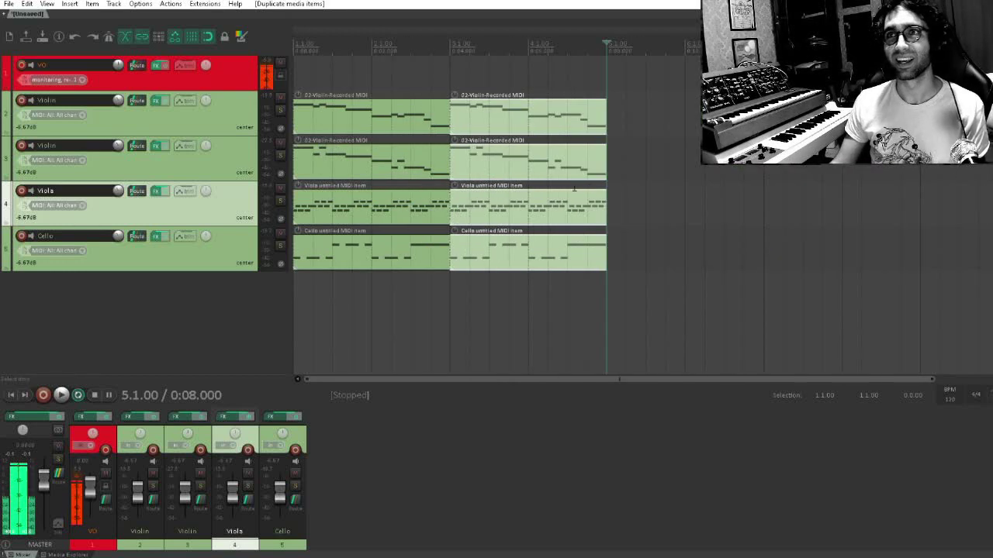
pyautogui.scroll(-2, 507, 151)
pyautogui.scroll(2, 448, 157)
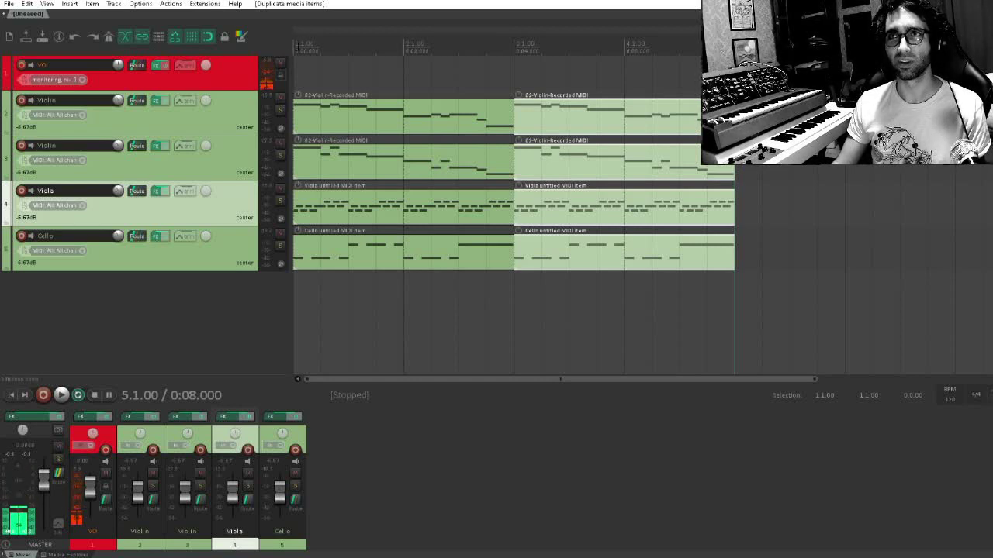
# Play the four-bar quartet arrangement from the start
pyautogui.press('Home')
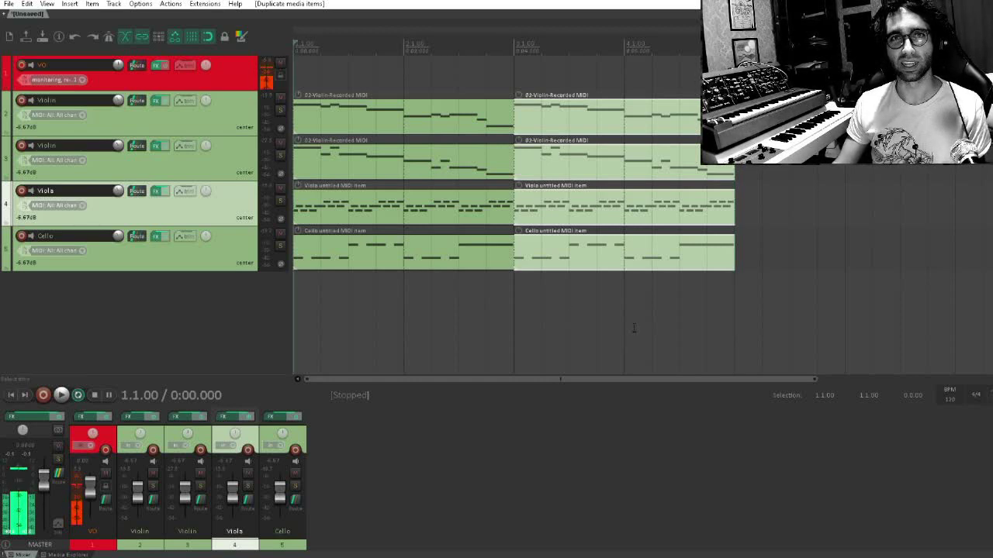
pyautogui.press('space')
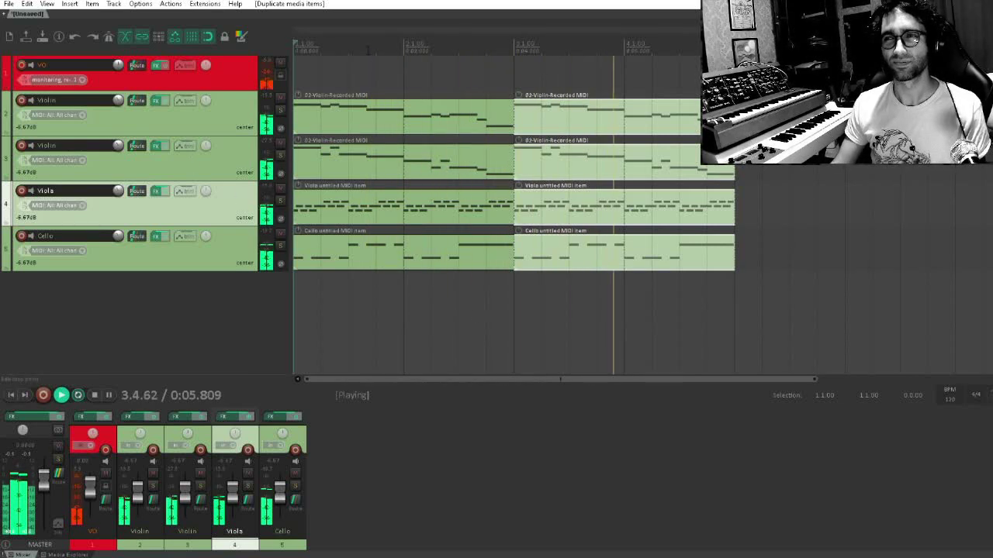
pyautogui.press('space')
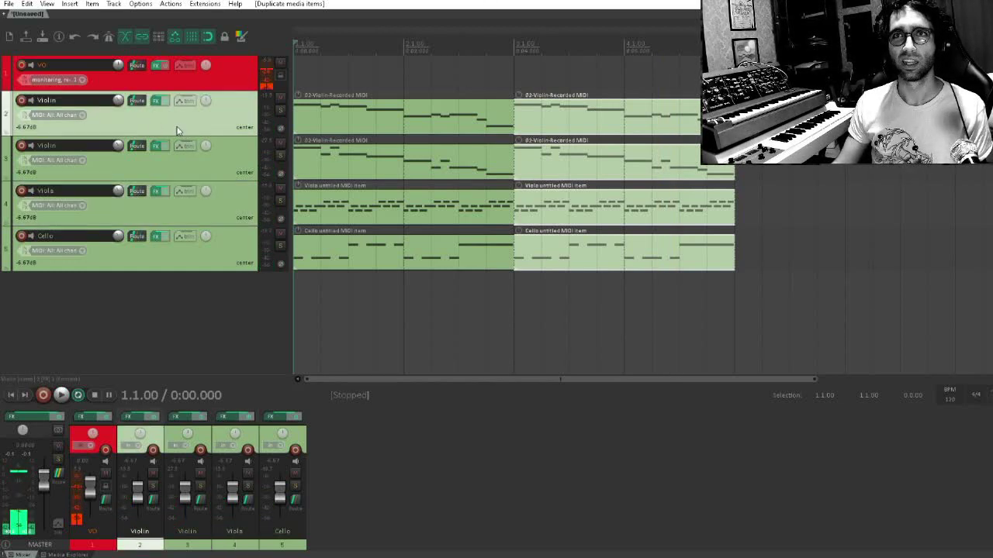
# Pan the first violin about 76% left, the second violin slightly left, the viola slightly right and the cello far right
pyautogui.moveTo(205, 101); pyautogui.dragTo(207, 176)
pyautogui.moveTo(205, 237)
pyautogui.mouseDown()
pyautogui.moveTo(205, 209)
pyautogui.moveTo(205, 234)
pyautogui.mouseUp()
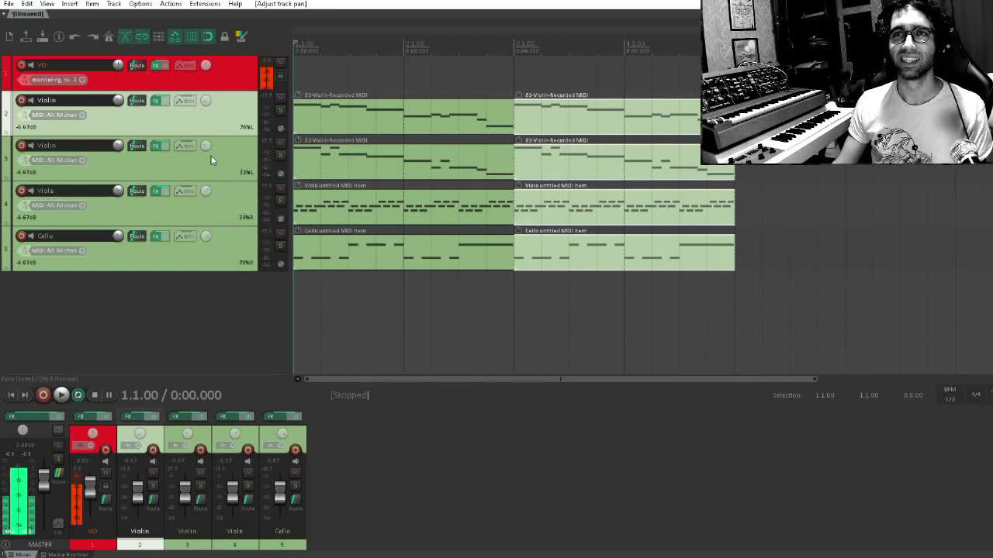
# Add the GMonoBass plugin to the master track's effects chain
pyautogui.click(22, 416)
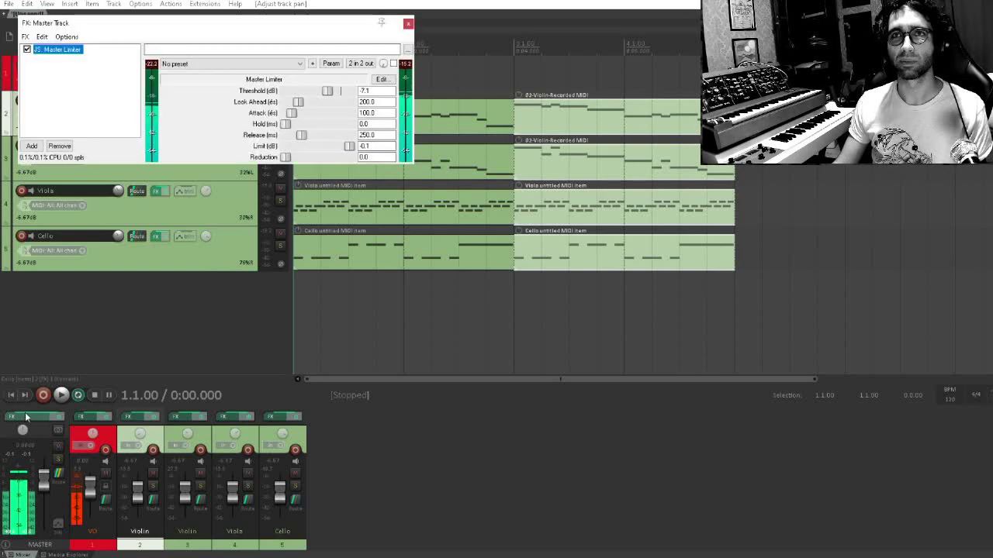
pyautogui.doubleClick(118, 95)
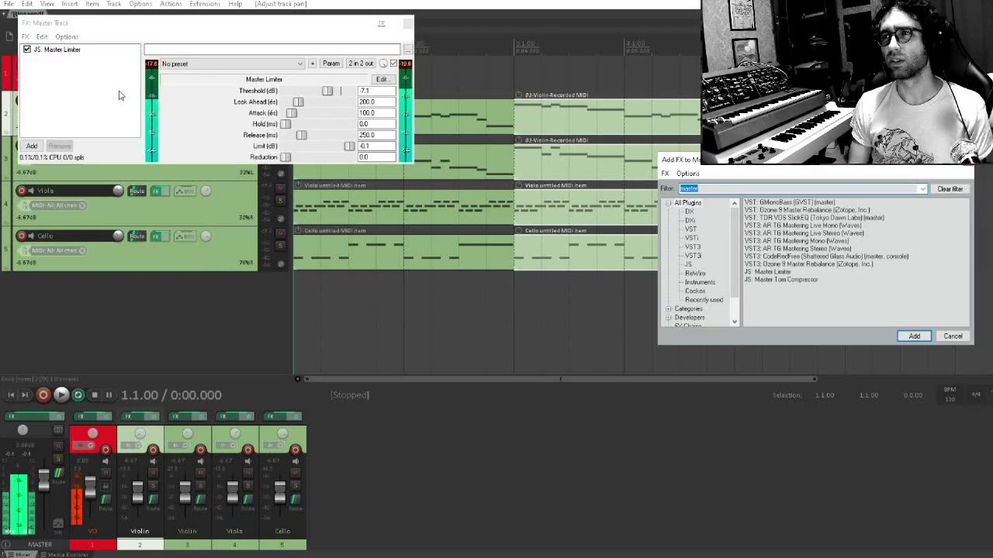
pyautogui.write('gmono')
pyautogui.press('Down')
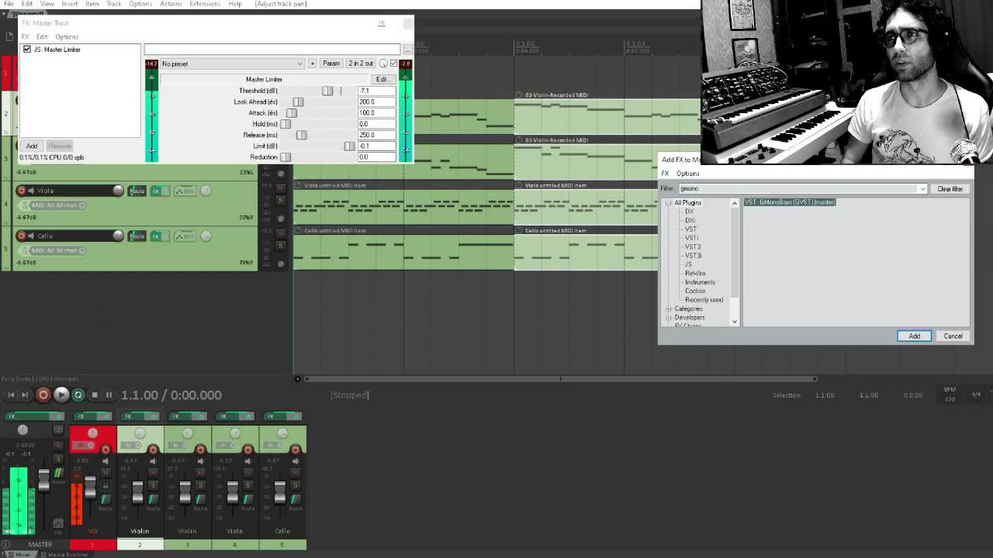
pyautogui.press('Return')
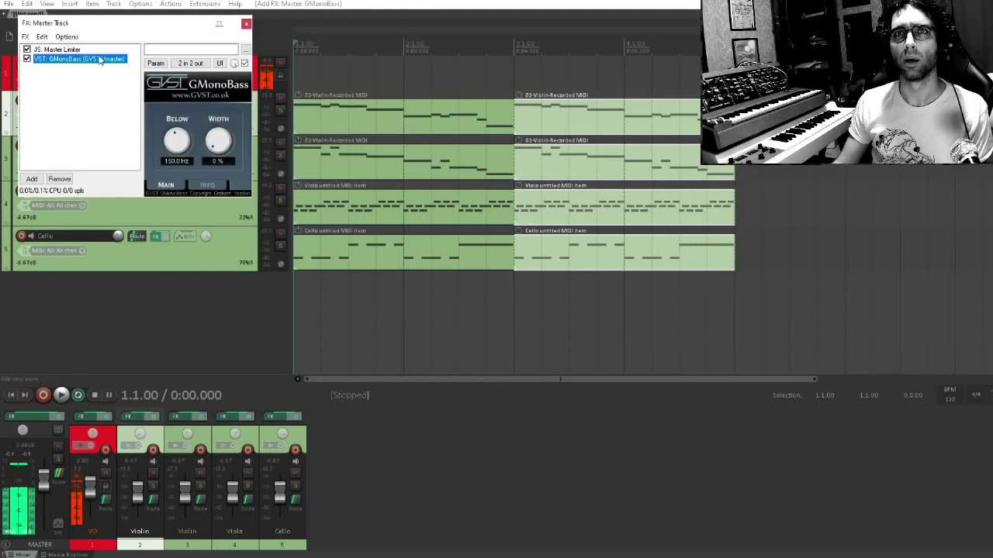
# Place GMonoBass ahead of the Master Limiter on the master track and set its Below frequency to 248.9 Hz
pyautogui.moveTo(72, 60); pyautogui.dragTo(85, 49)
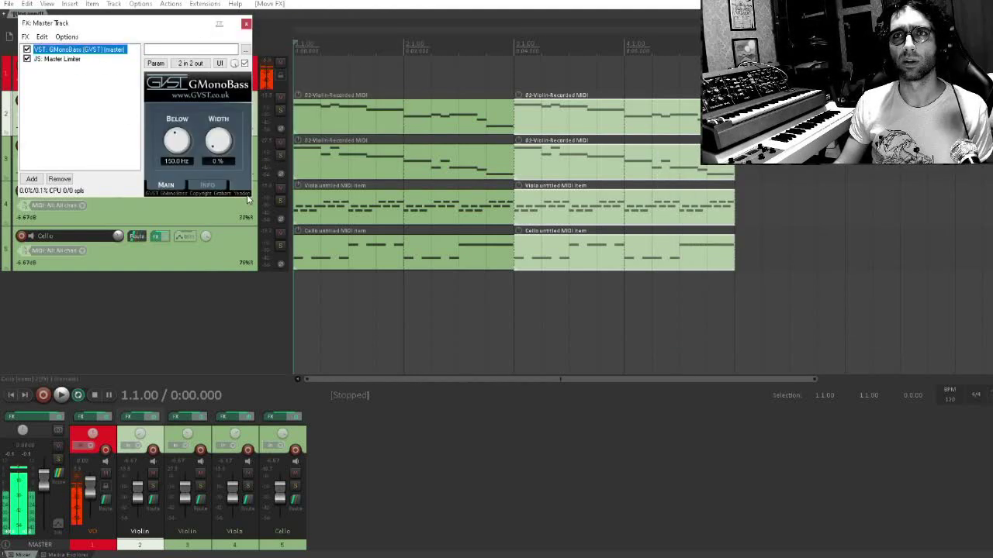
pyautogui.moveTo(249, 201); pyautogui.dragTo(295, 238)
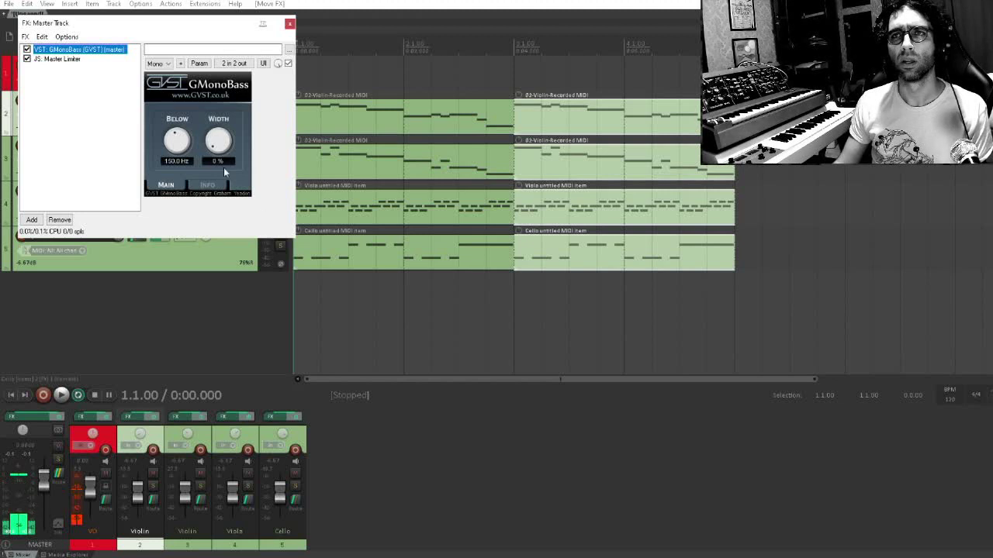
pyautogui.moveTo(183, 147); pyautogui.dragTo(185, 140)
pyautogui.click(104, 129)
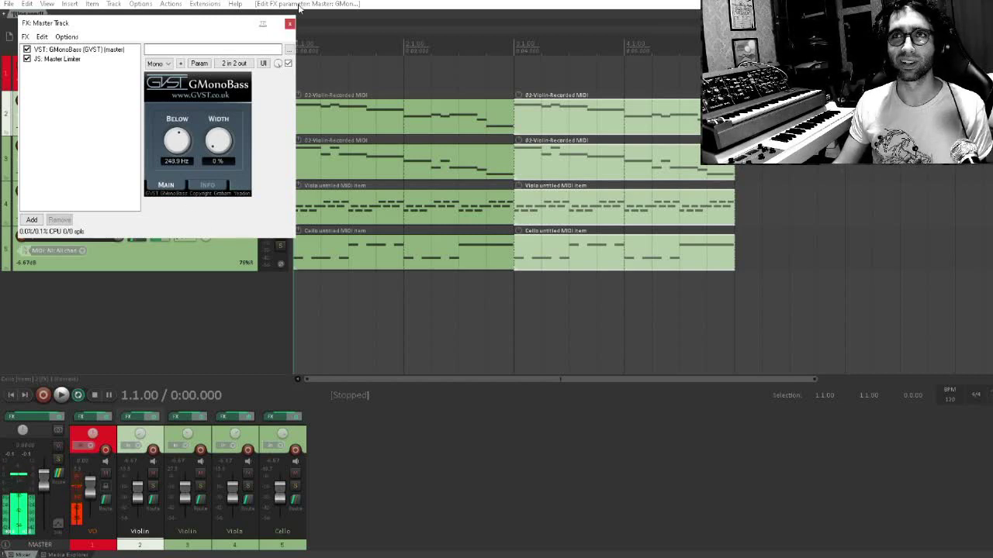
pyautogui.click(290, 23)
# Deselect the string items and play the passage from the start to hear the master track's mono bass setting
pyautogui.click(457, 134)
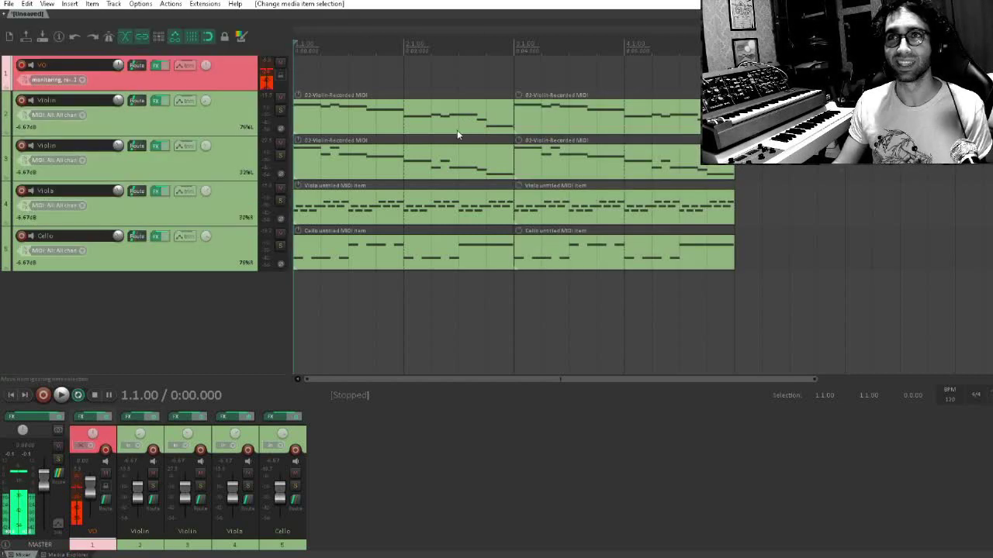
pyautogui.press('space')
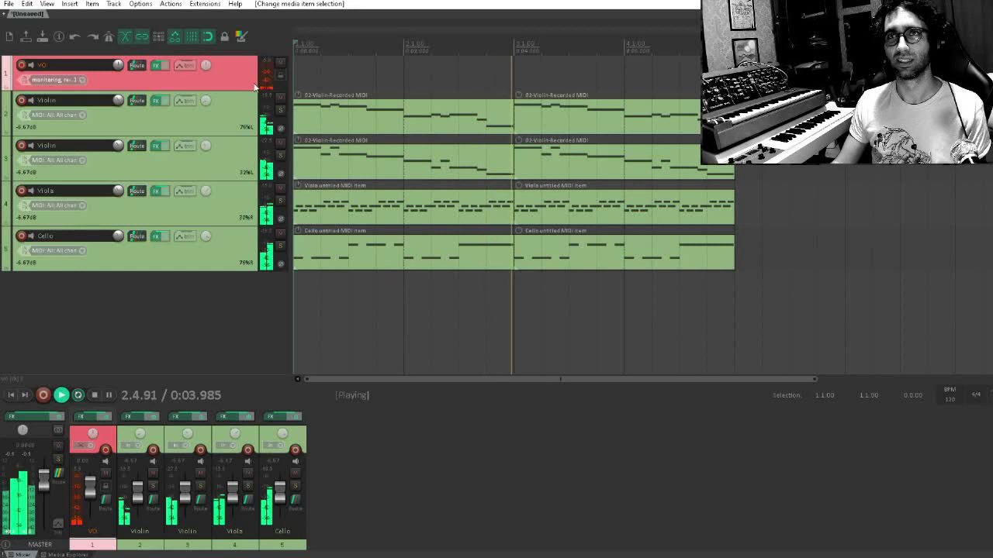
pyautogui.press('space')
# Add a new track above the first violin and make it a folder containing all four string tracks
pyautogui.hotkey('ctrl', 't')
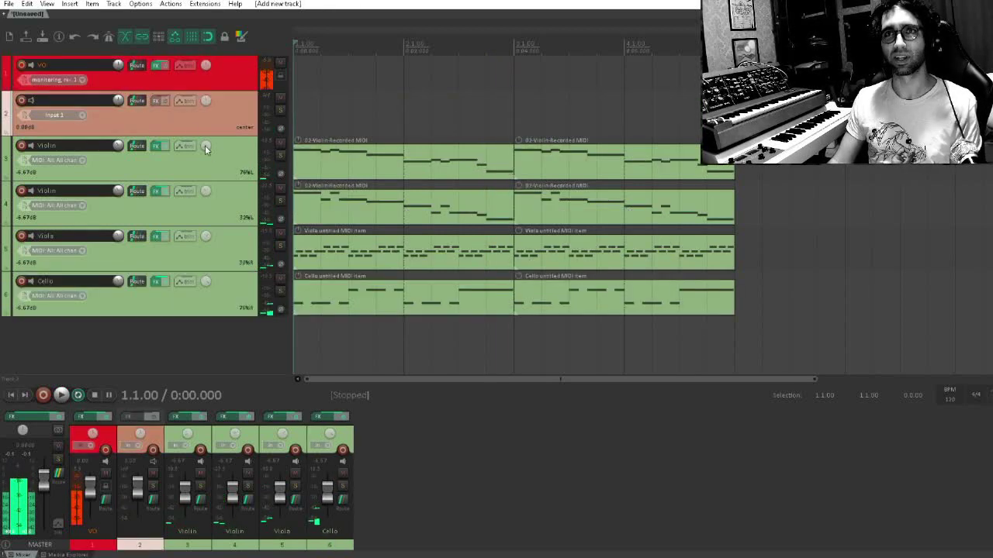
pyautogui.click(240, 161)
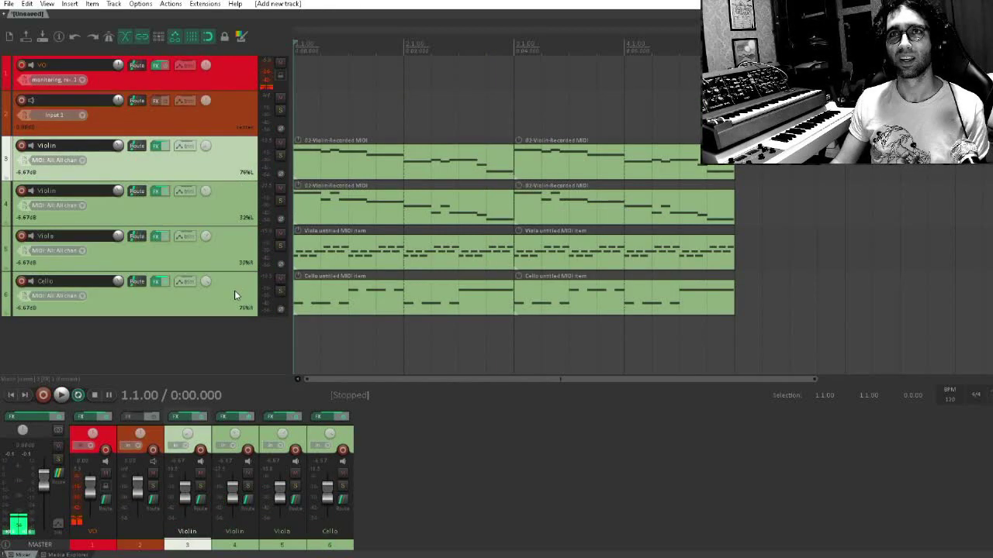
pyautogui.keyDown('shift'); pyautogui.click(225, 300); pyautogui.keyUp('shift')
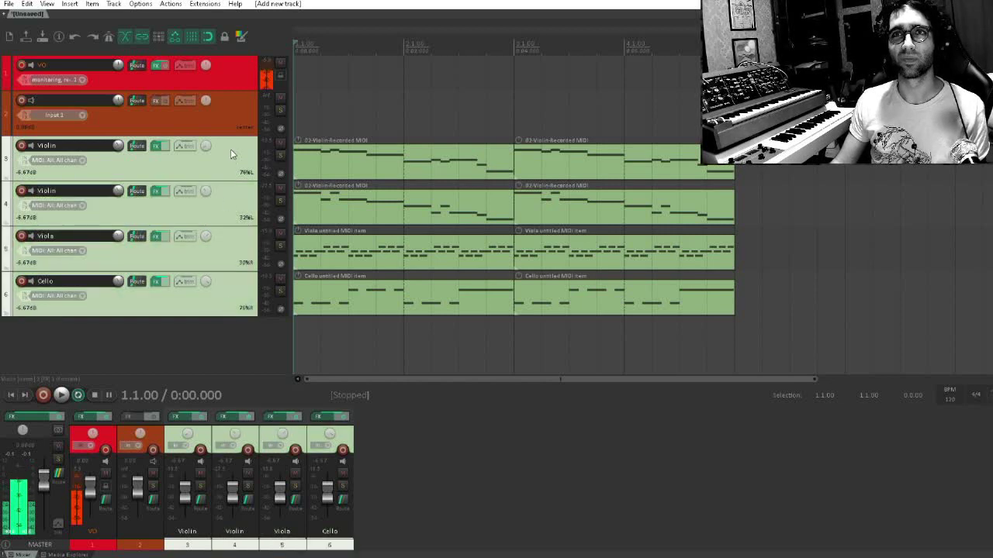
pyautogui.moveTo(230, 149); pyautogui.dragTo(84, 111)
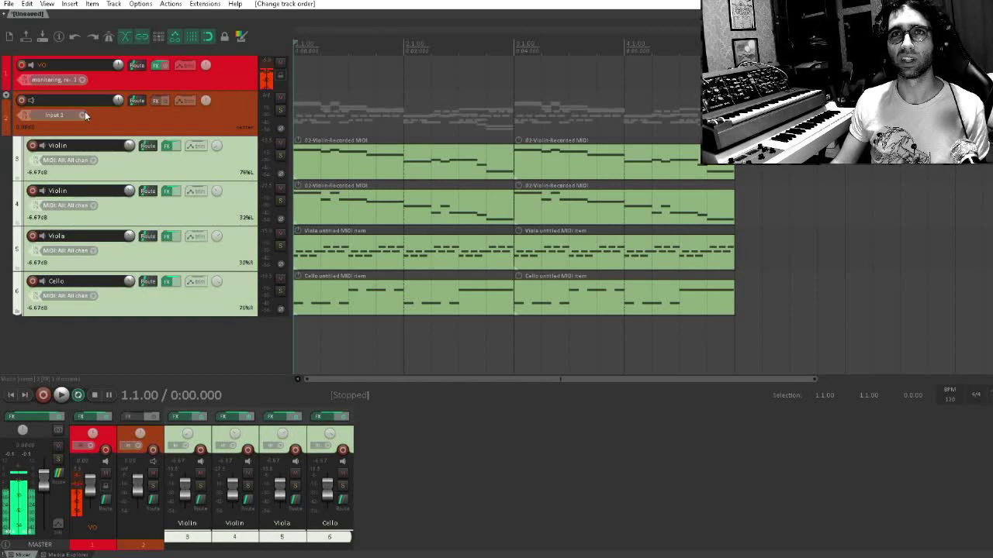
# Search the plugins for "waves" and add Abbey Road Chambers Stereo to the string folder track
pyautogui.click(156, 101)
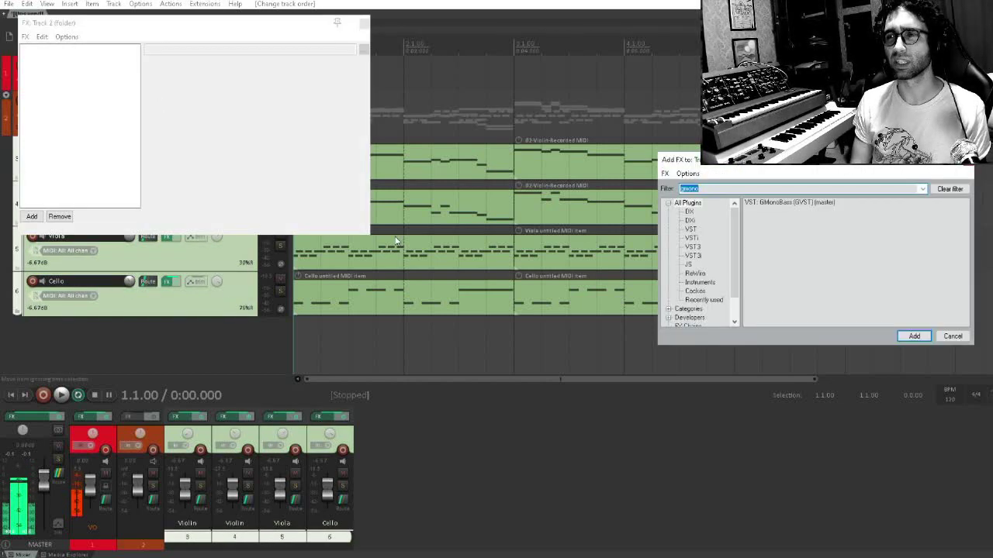
pyautogui.write('ar')
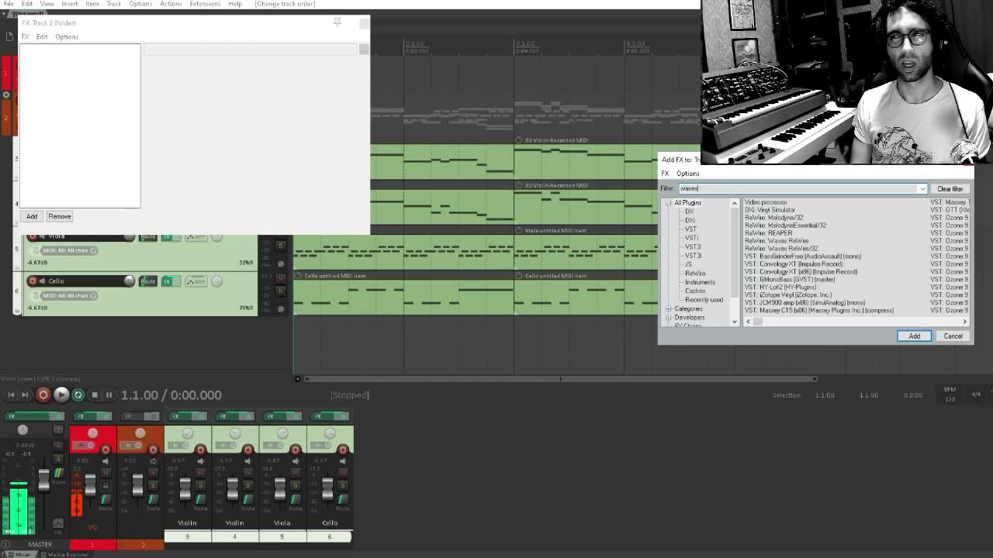
pyautogui.press('Down')
pyautogui.press('Down')
pyautogui.press('Down')
pyautogui.press('Down')
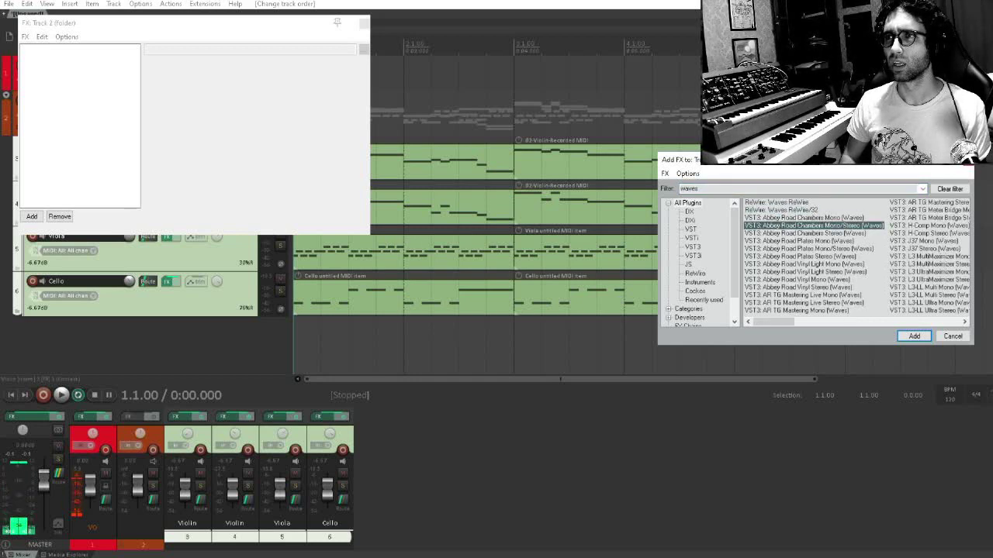
pyautogui.press('Down')
pyautogui.press('Return')
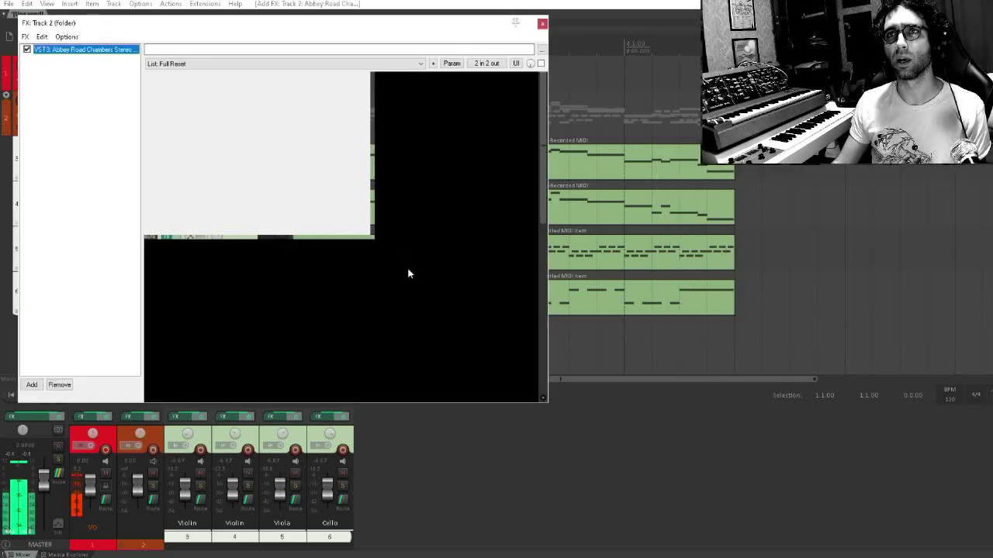
pyautogui.moveTo(397, 34); pyautogui.dragTo(583, 168)
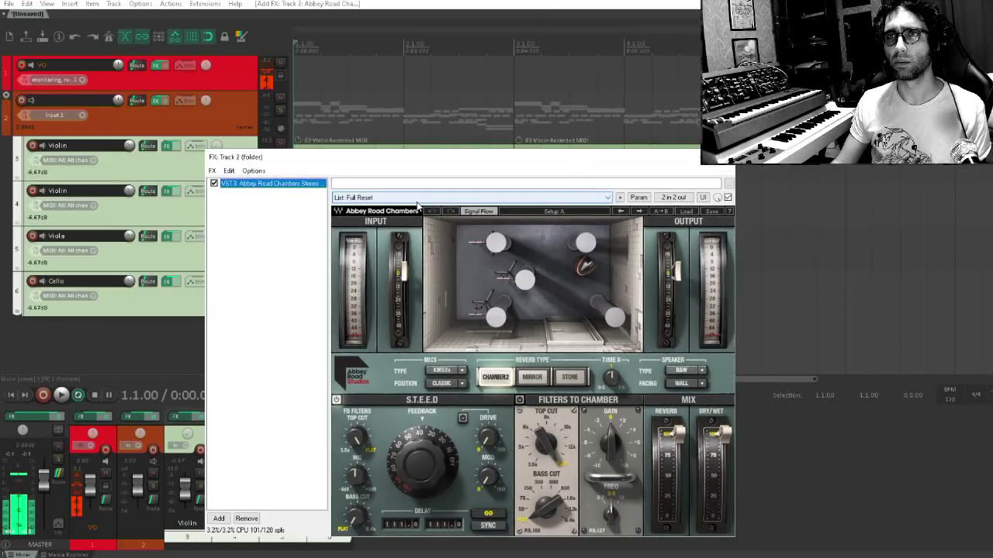
# Turn the Abbey Road Chambers dry/wet mix fully down to 0
pyautogui.moveTo(725, 434); pyautogui.dragTo(725, 518)
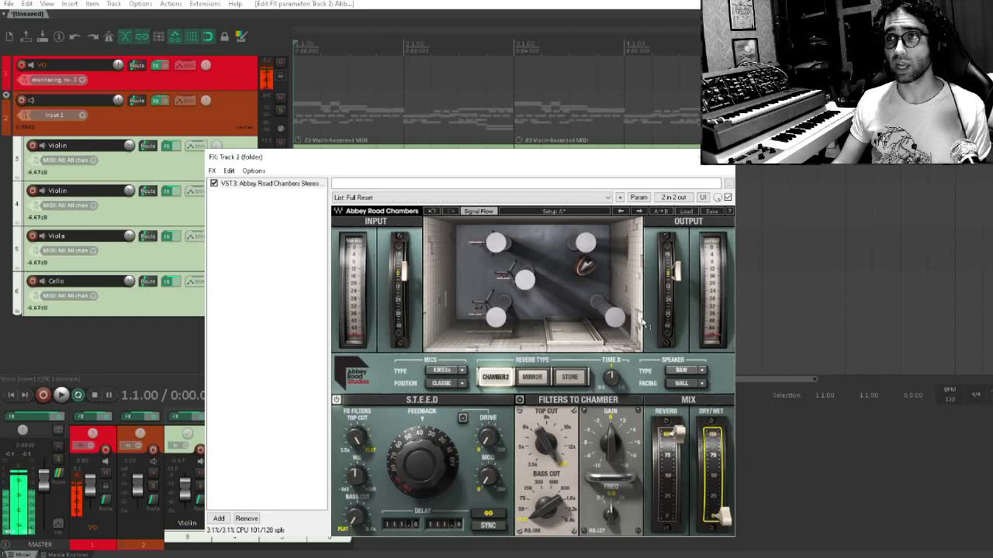
pyautogui.moveTo(465, 167); pyautogui.dragTo(499, 411)
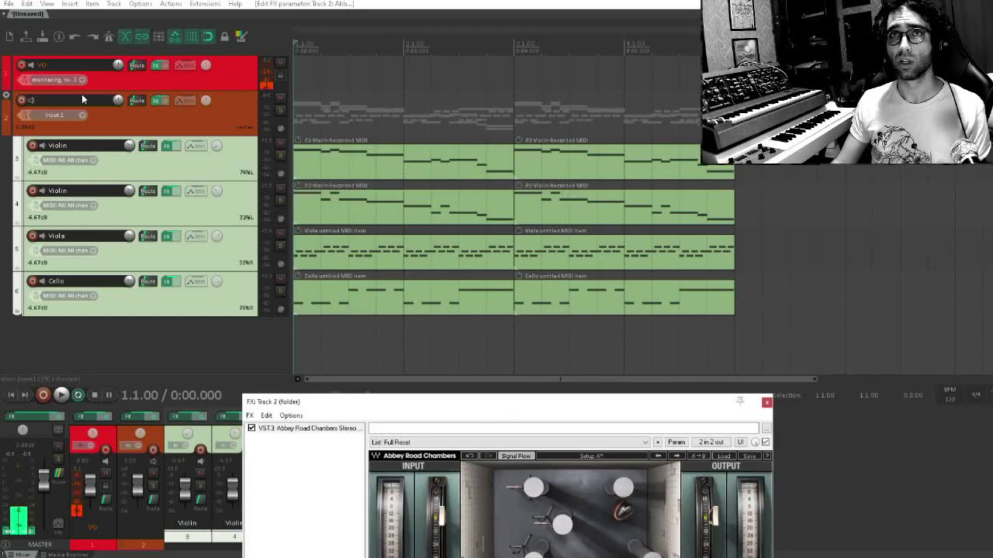
pyautogui.click(158, 119)
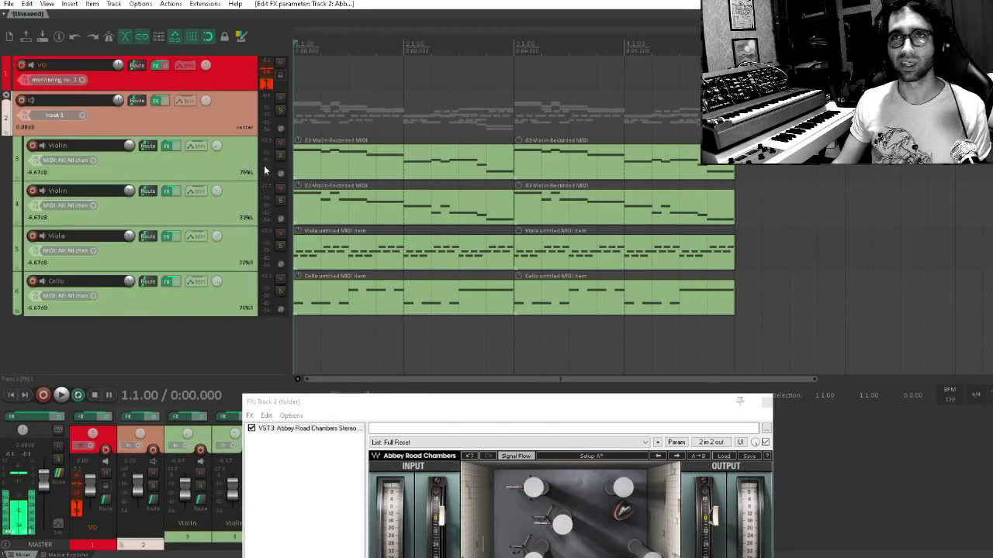
pyautogui.click(397, 401)
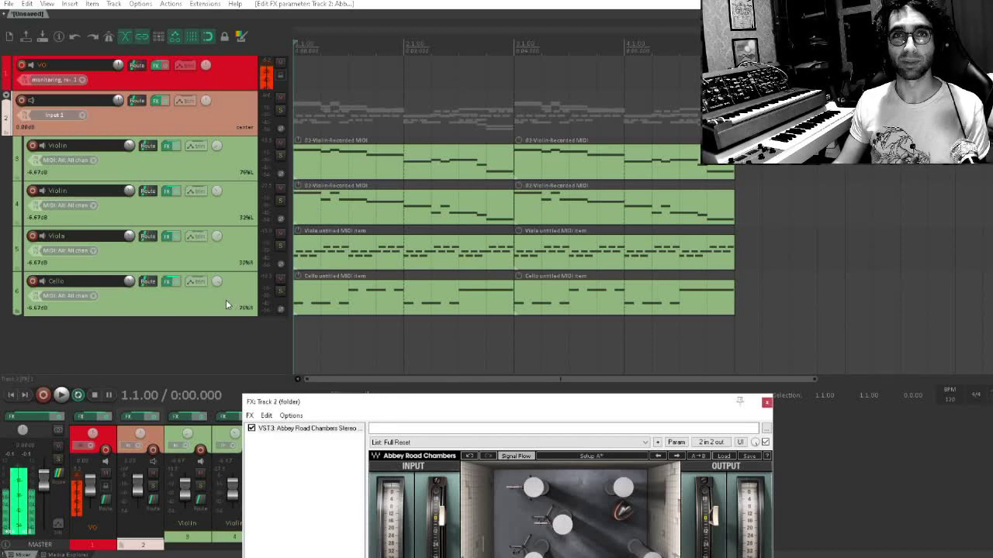
pyautogui.moveTo(432, 402); pyautogui.dragTo(337, 193)
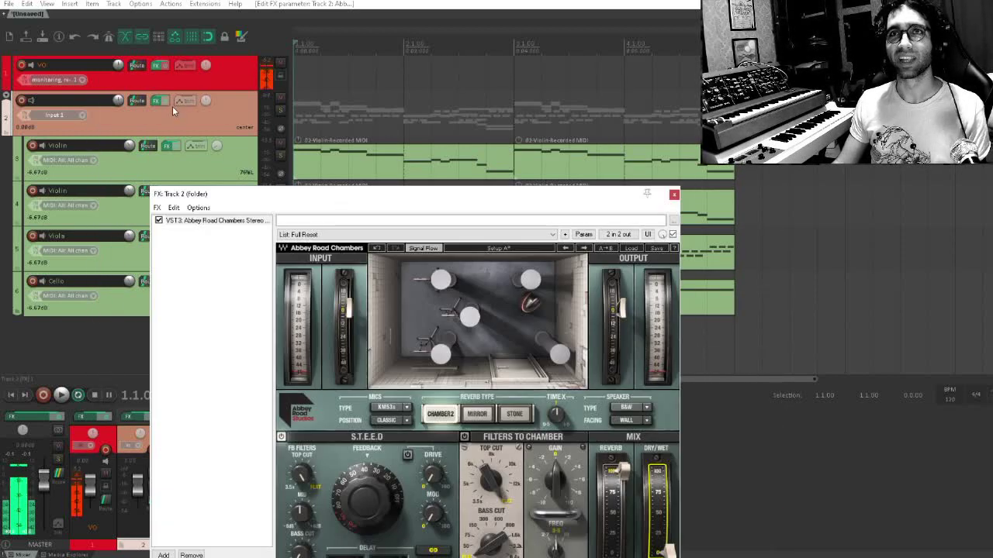
pyautogui.moveTo(259, 194); pyautogui.dragTo(249, 140)
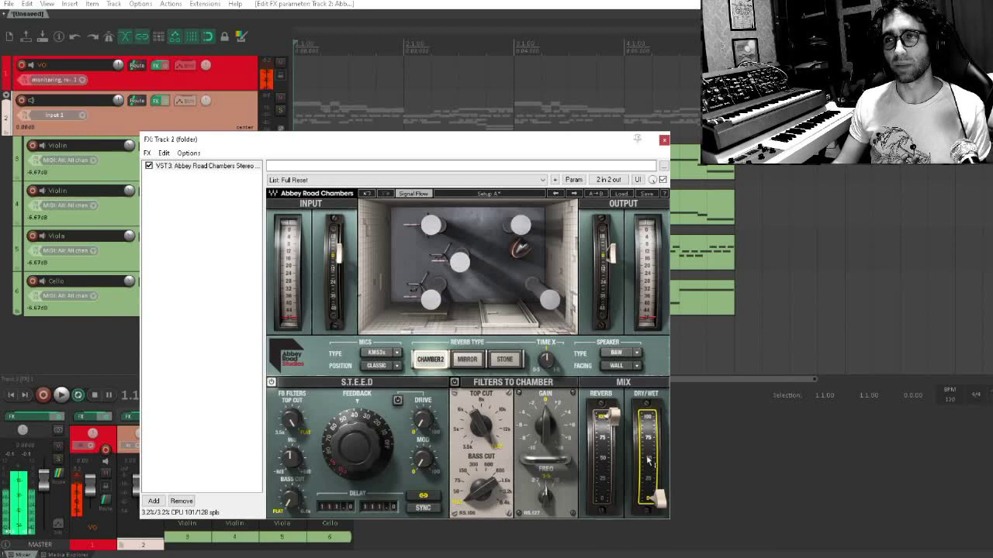
pyautogui.moveTo(644, 452)
pyautogui.mouseDown()
pyautogui.moveTo(643, 376)
pyautogui.moveTo(644, 452)
pyautogui.mouseUp()
# Set the reverb's delay to about 23, choose the Stone type, and adjust the chamber filters' top cut and bass cut
pyautogui.moveTo(377, 507); pyautogui.dragTo(377, 534)
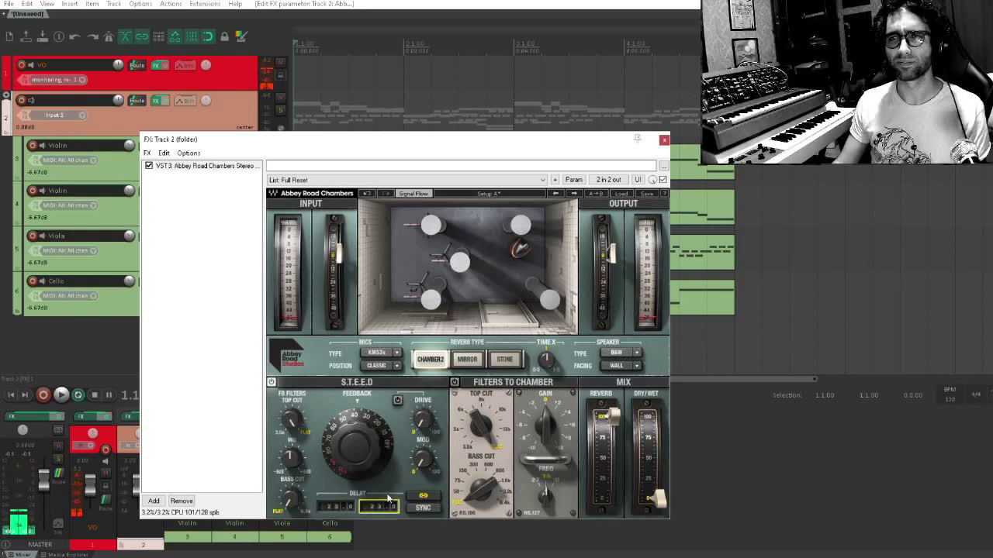
pyautogui.click(500, 362)
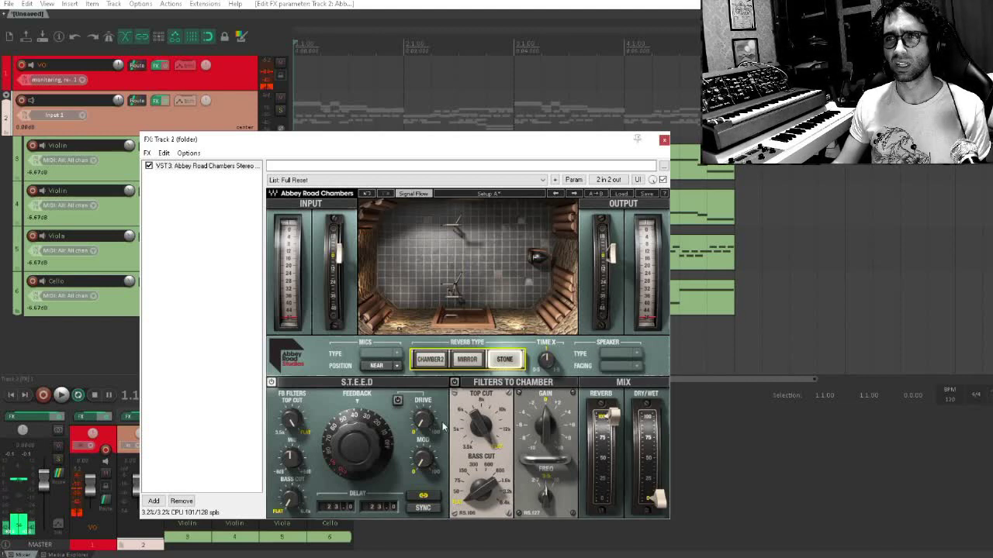
pyautogui.moveTo(483, 426); pyautogui.dragTo(482, 436)
pyautogui.moveTo(483, 489); pyautogui.dragTo(483, 472)
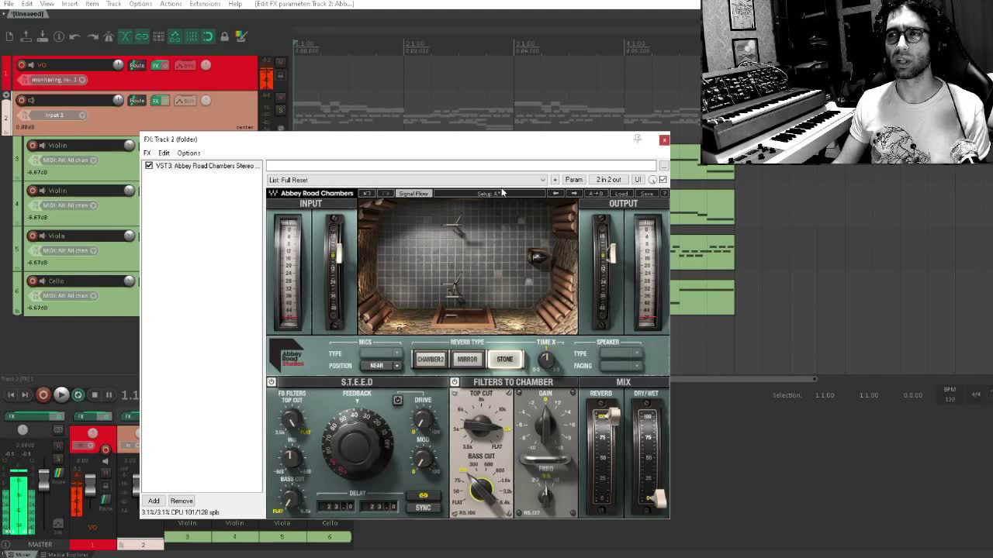
# Play the passage and raise the reverb's dry/wet mix to about 24%
pyautogui.press('space')
pyautogui.moveTo(660, 499); pyautogui.dragTo(658, 477)
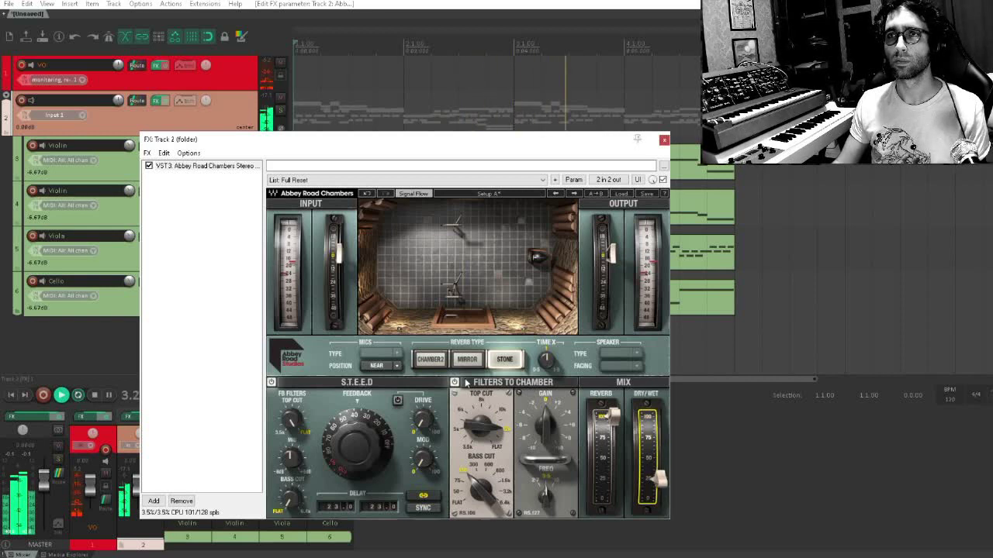
# Compare the Chamber 2, Stone and Mirror reverb types during playback, settling on Stone with the dry/wet mix at about 24%
pyautogui.click(430, 360)
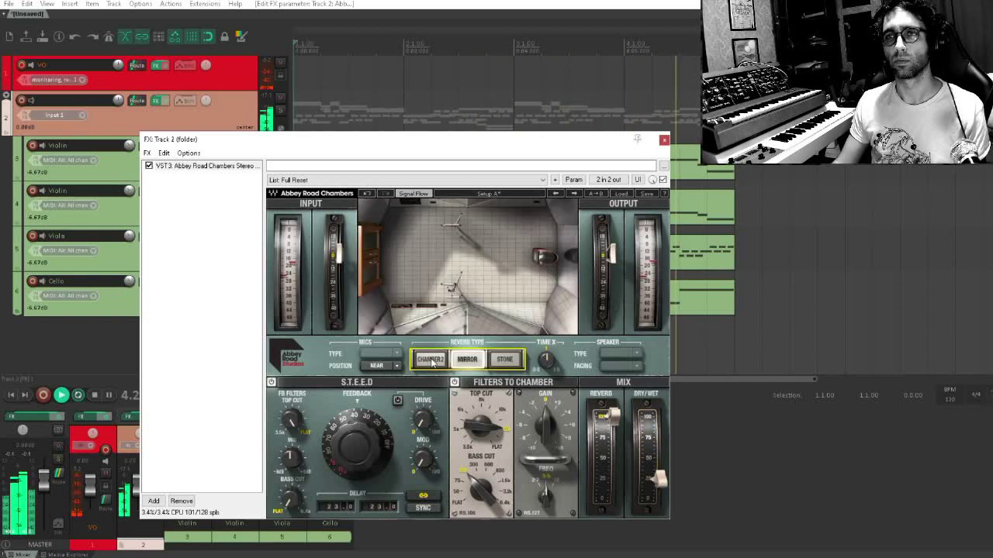
pyautogui.click(511, 366)
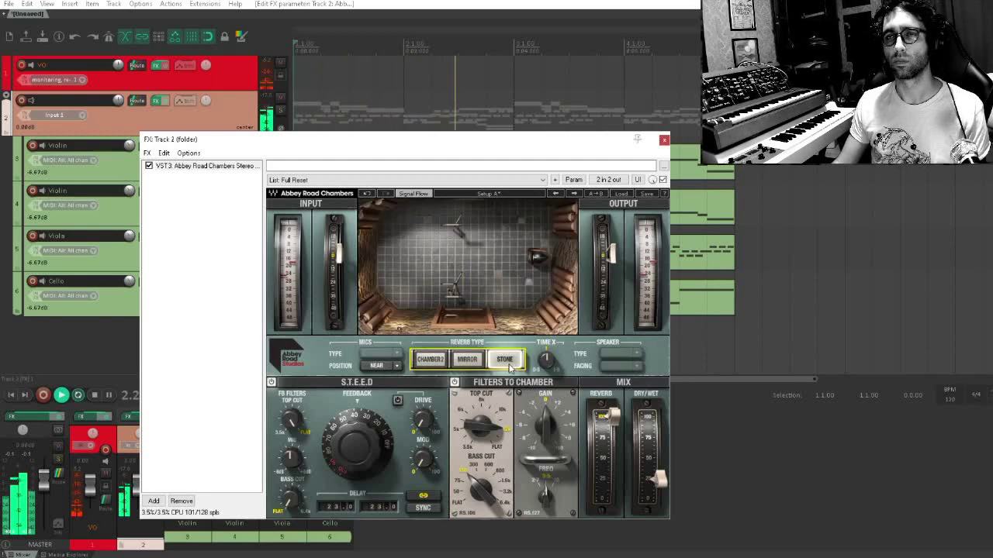
pyautogui.click(469, 366)
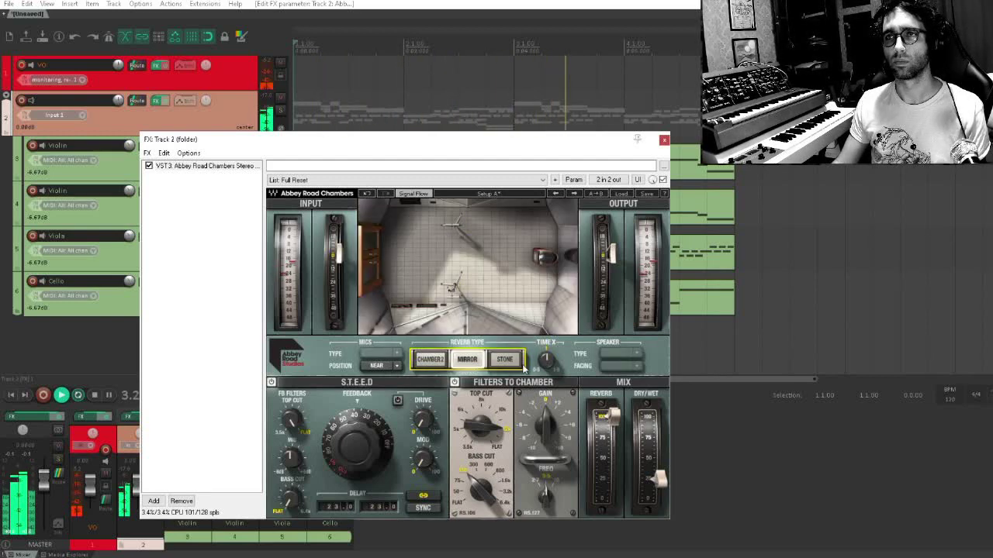
pyautogui.moveTo(659, 480); pyautogui.dragTo(659, 435)
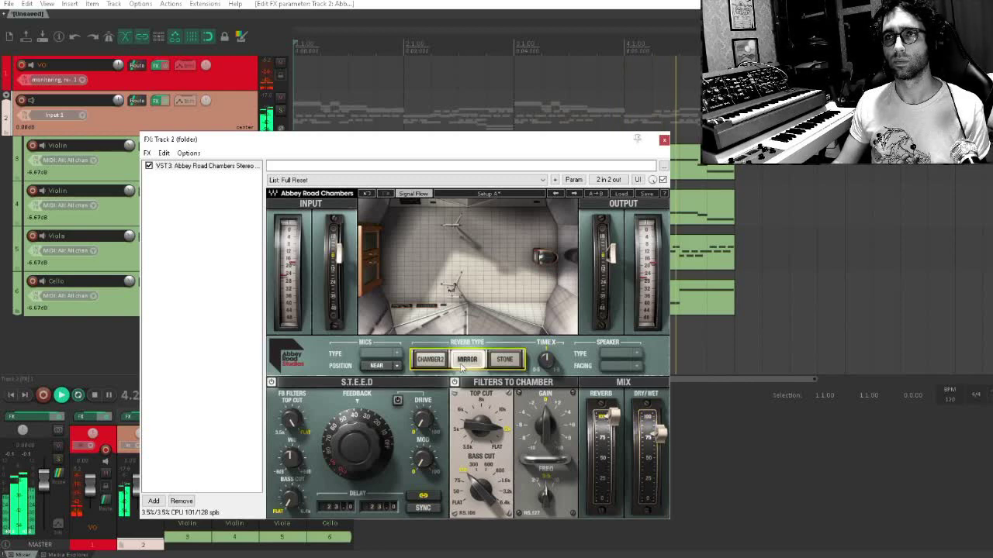
pyautogui.click(508, 363)
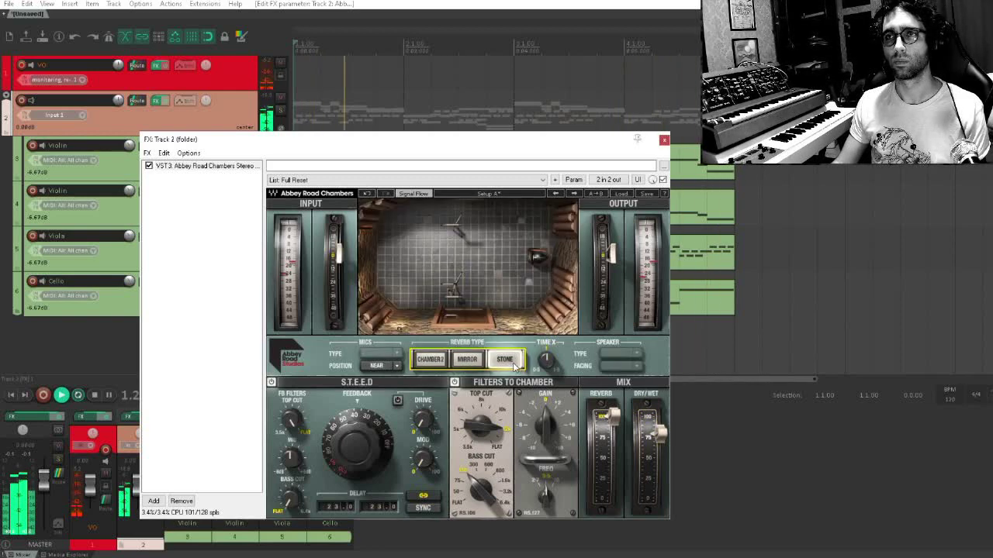
pyautogui.moveTo(658, 436); pyautogui.dragTo(658, 479)
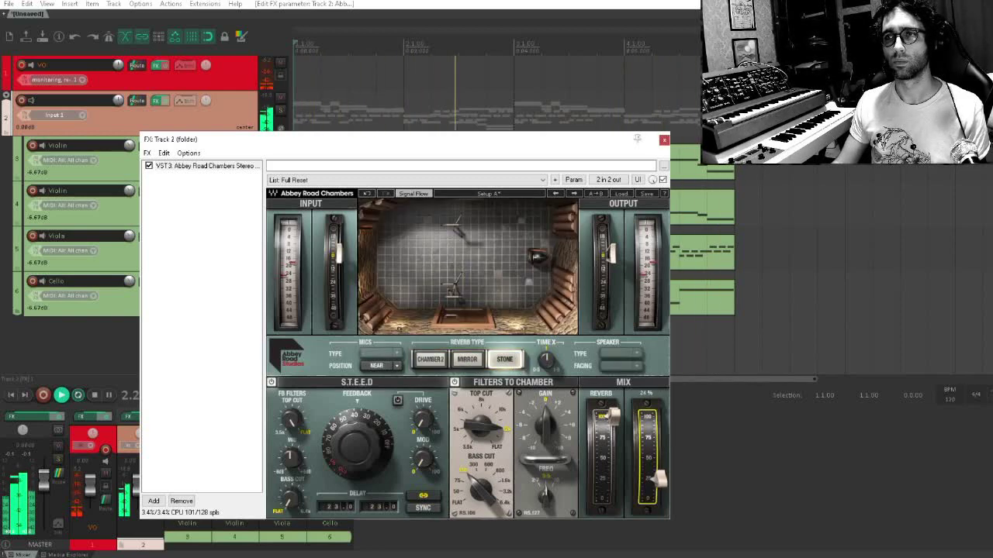
pyautogui.click(169, 343)
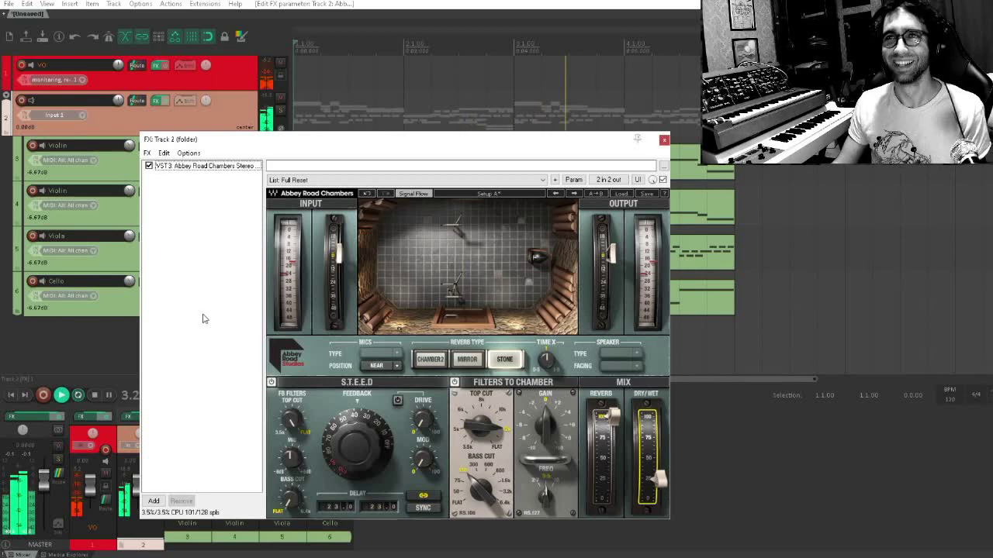
pyautogui.press('Escape')
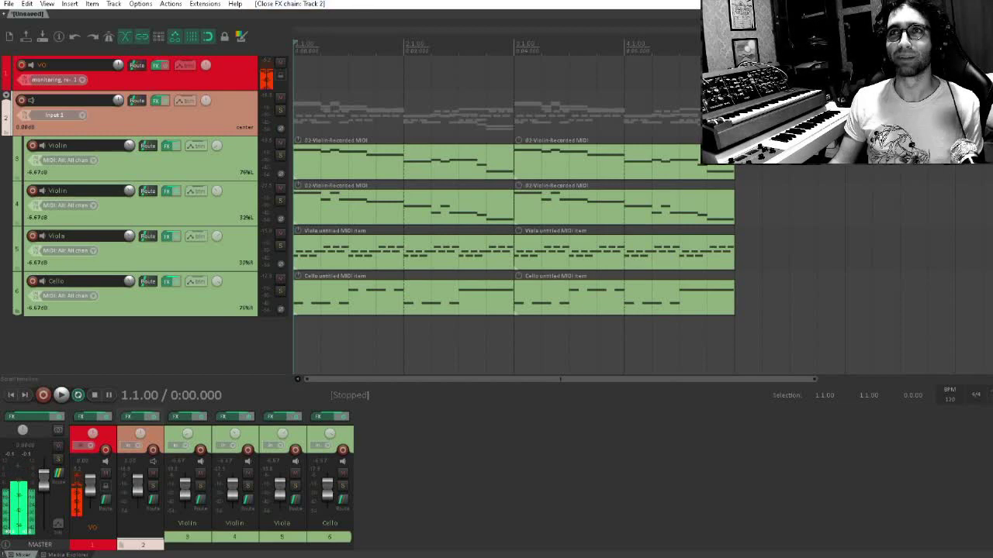
# Open the save dialog for the project and cancel it
pyautogui.hotkey('ctrl', 's')
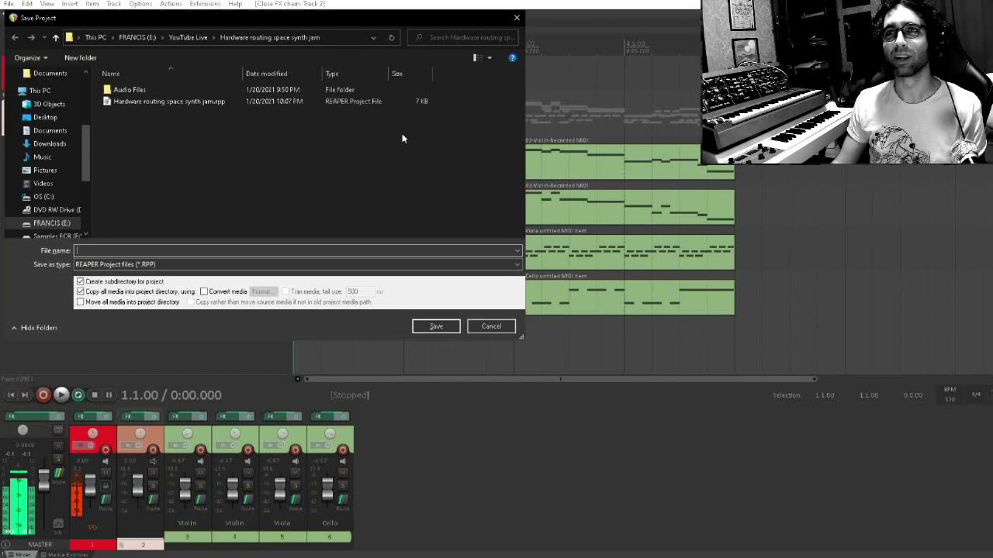
pyautogui.click(490, 326)
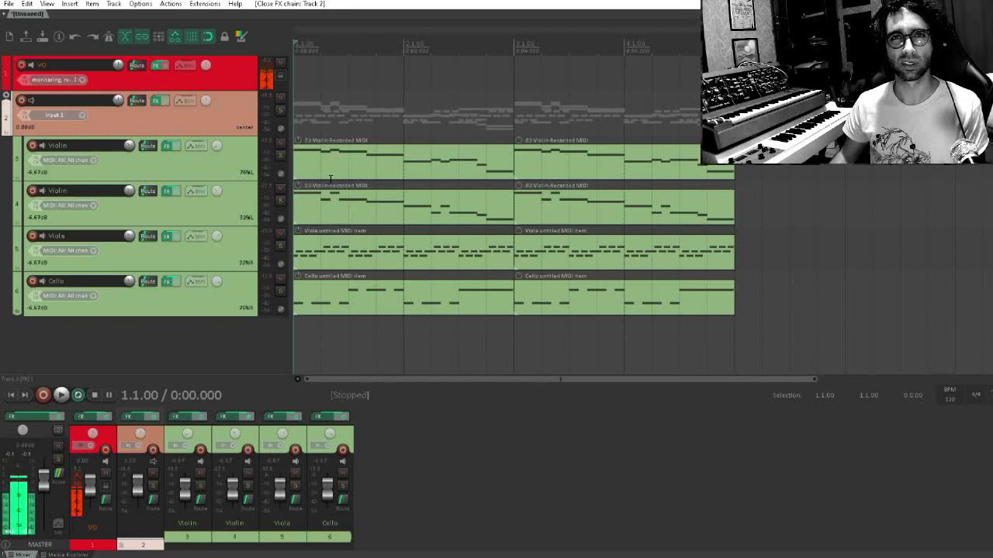
# Open Kontakt on the first violin track and look through the string instruments in the Kontakt Factory Library
pyautogui.click(165, 146)
pyautogui.click(292, 144)
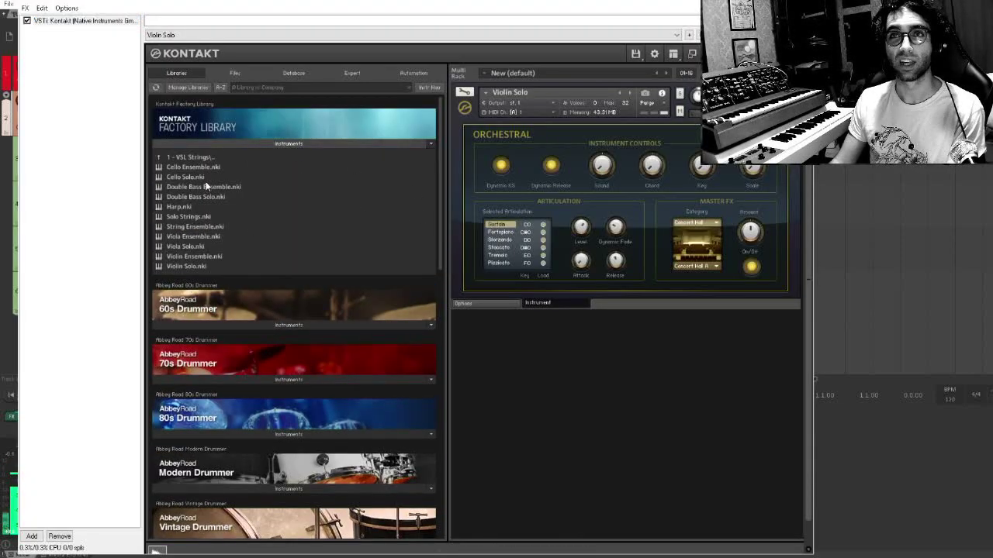
pyautogui.click(801, 1)
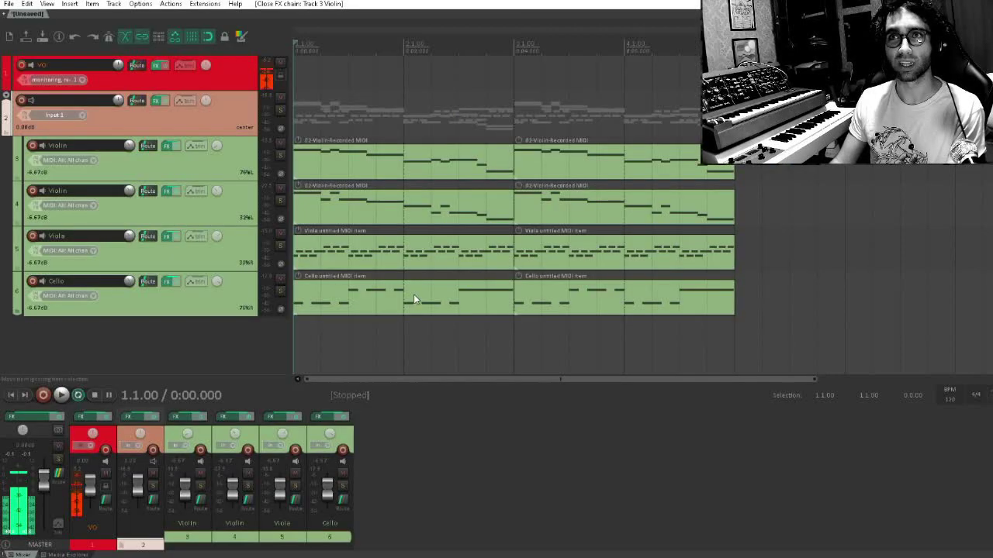